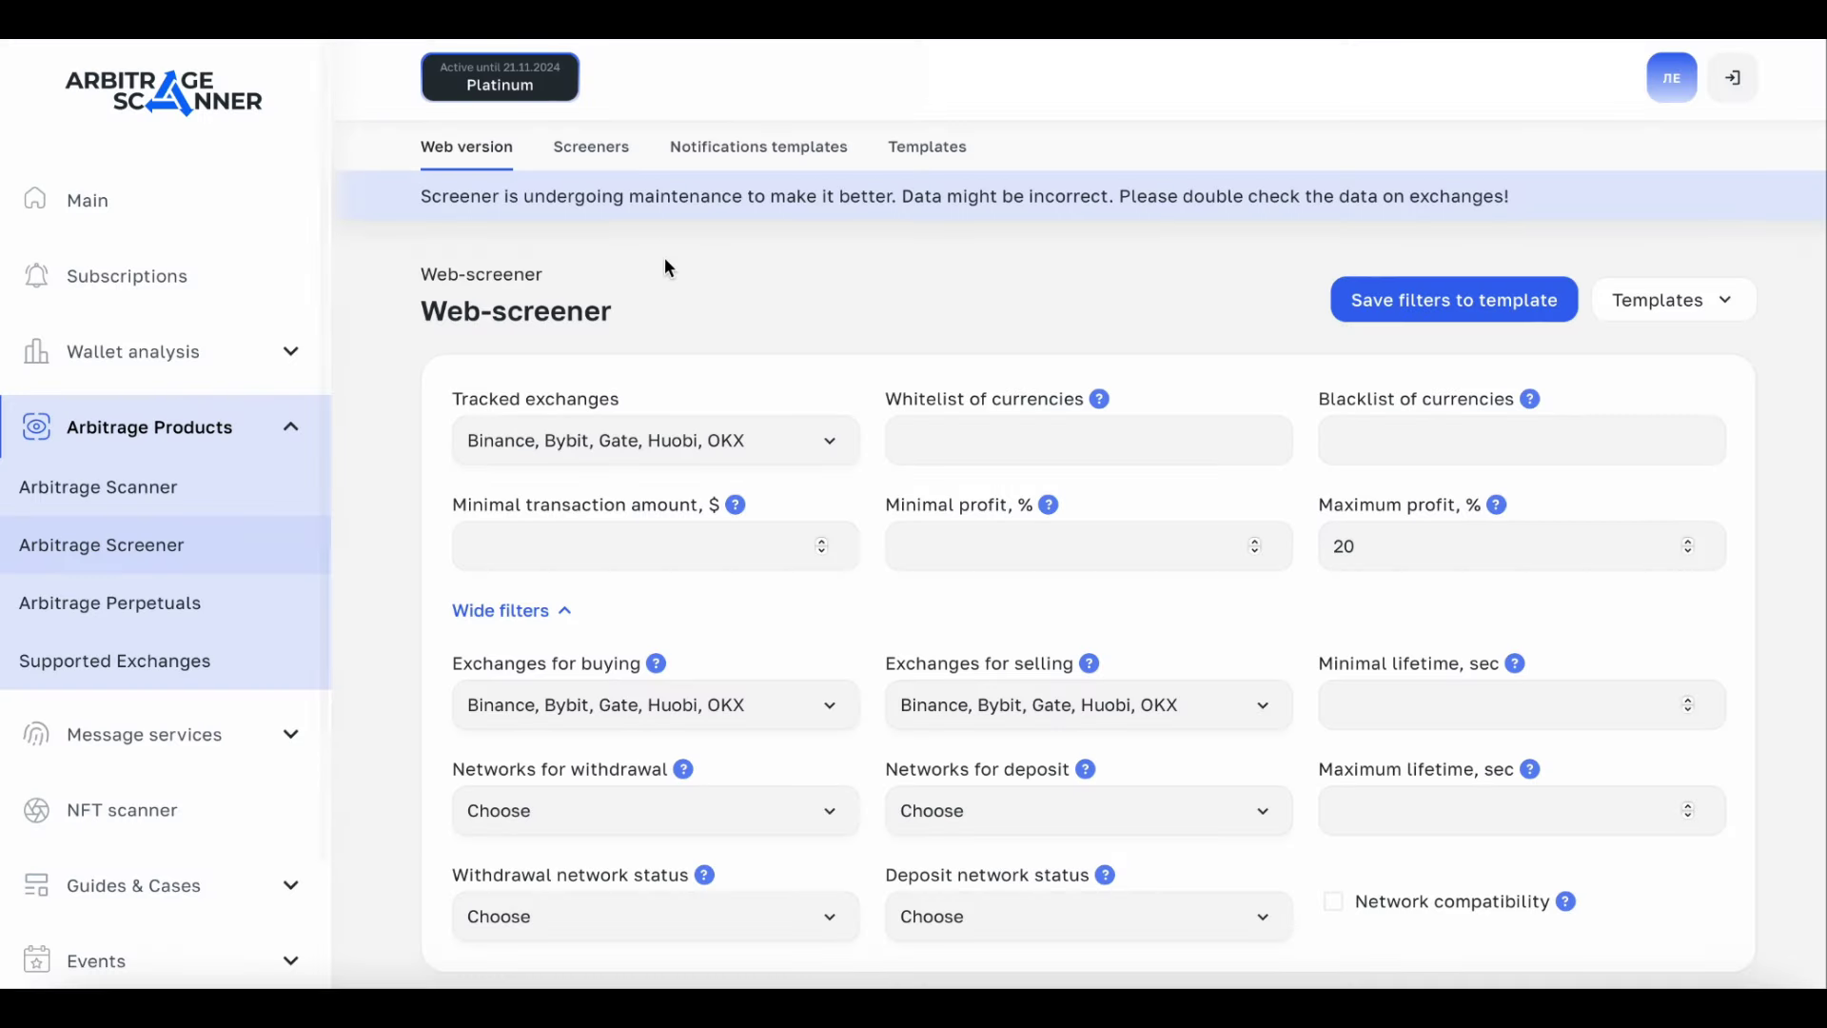
Step: Scroll the Web-screener results to the DYDXUSDT rows showing about 10.9% spreads to Huobi
scroll(669, 268, down, 10)
scroll(666, 272, up, 2)
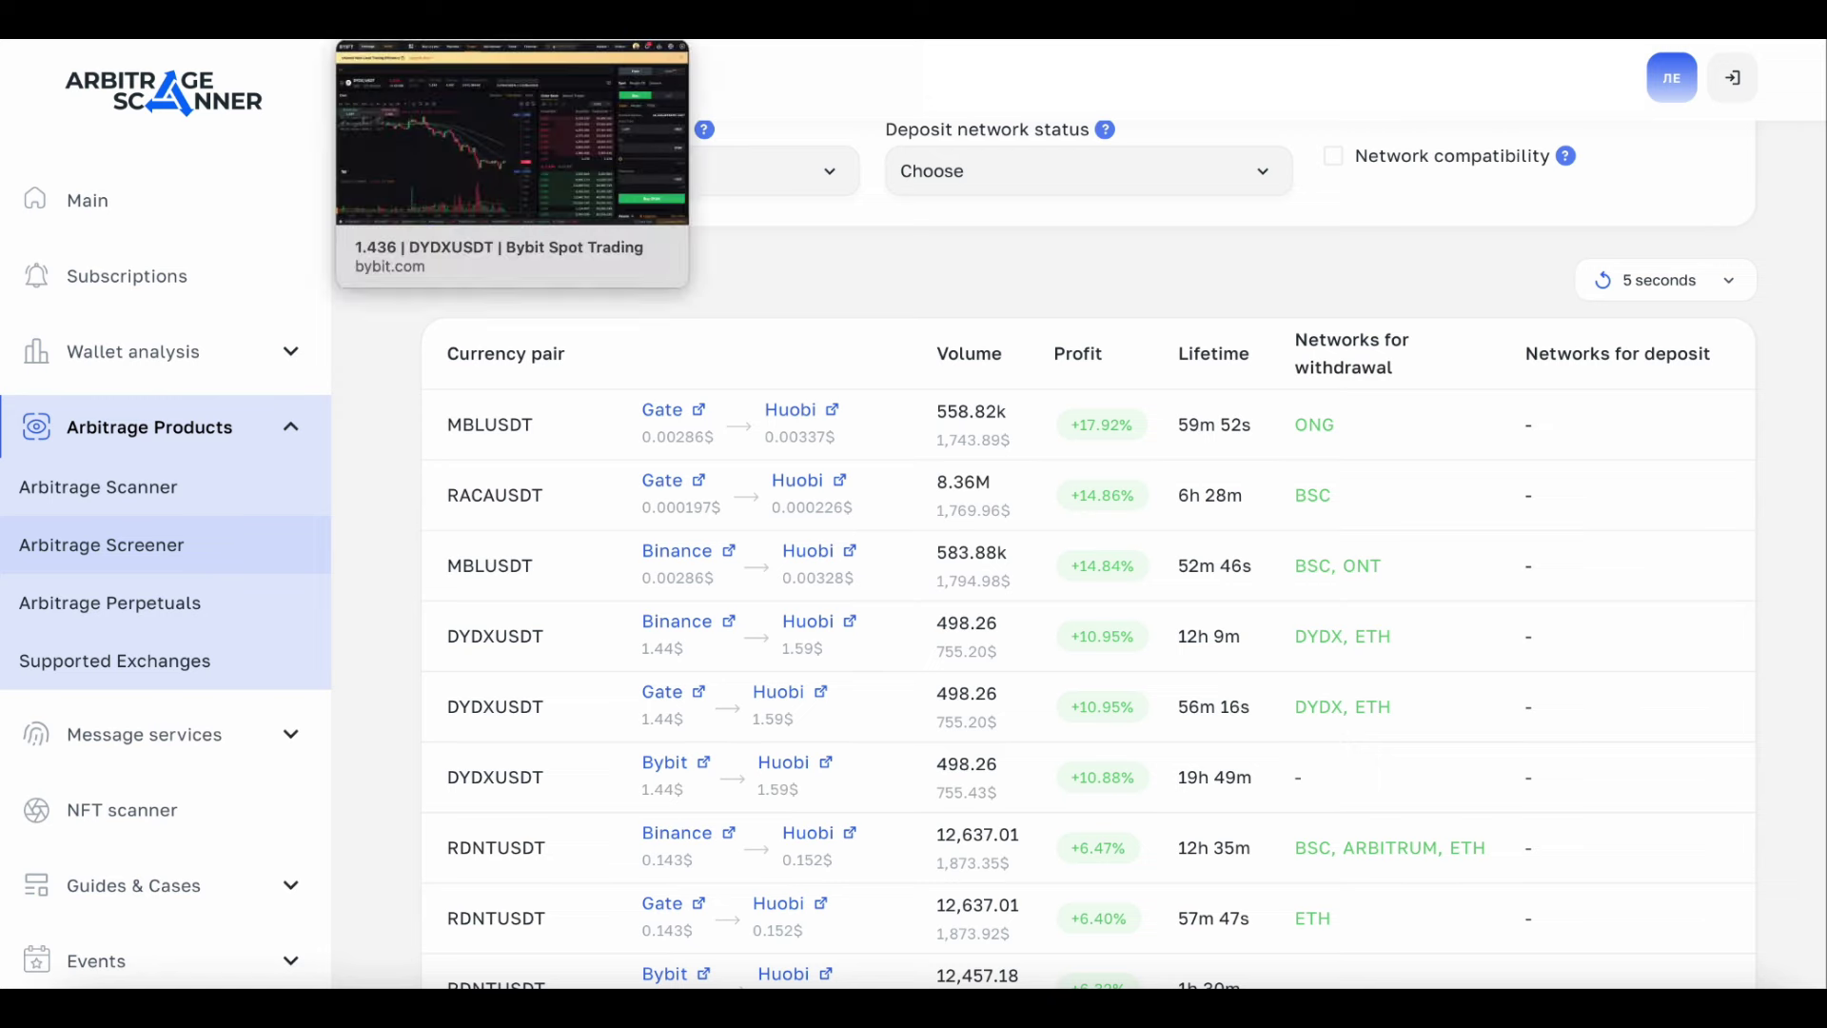
Step: Open Arbitrage Perpetuals and scroll its futures-to-spot spreads, including DYDXUSDT Gate (futures)→Huobi
click(488, 44)
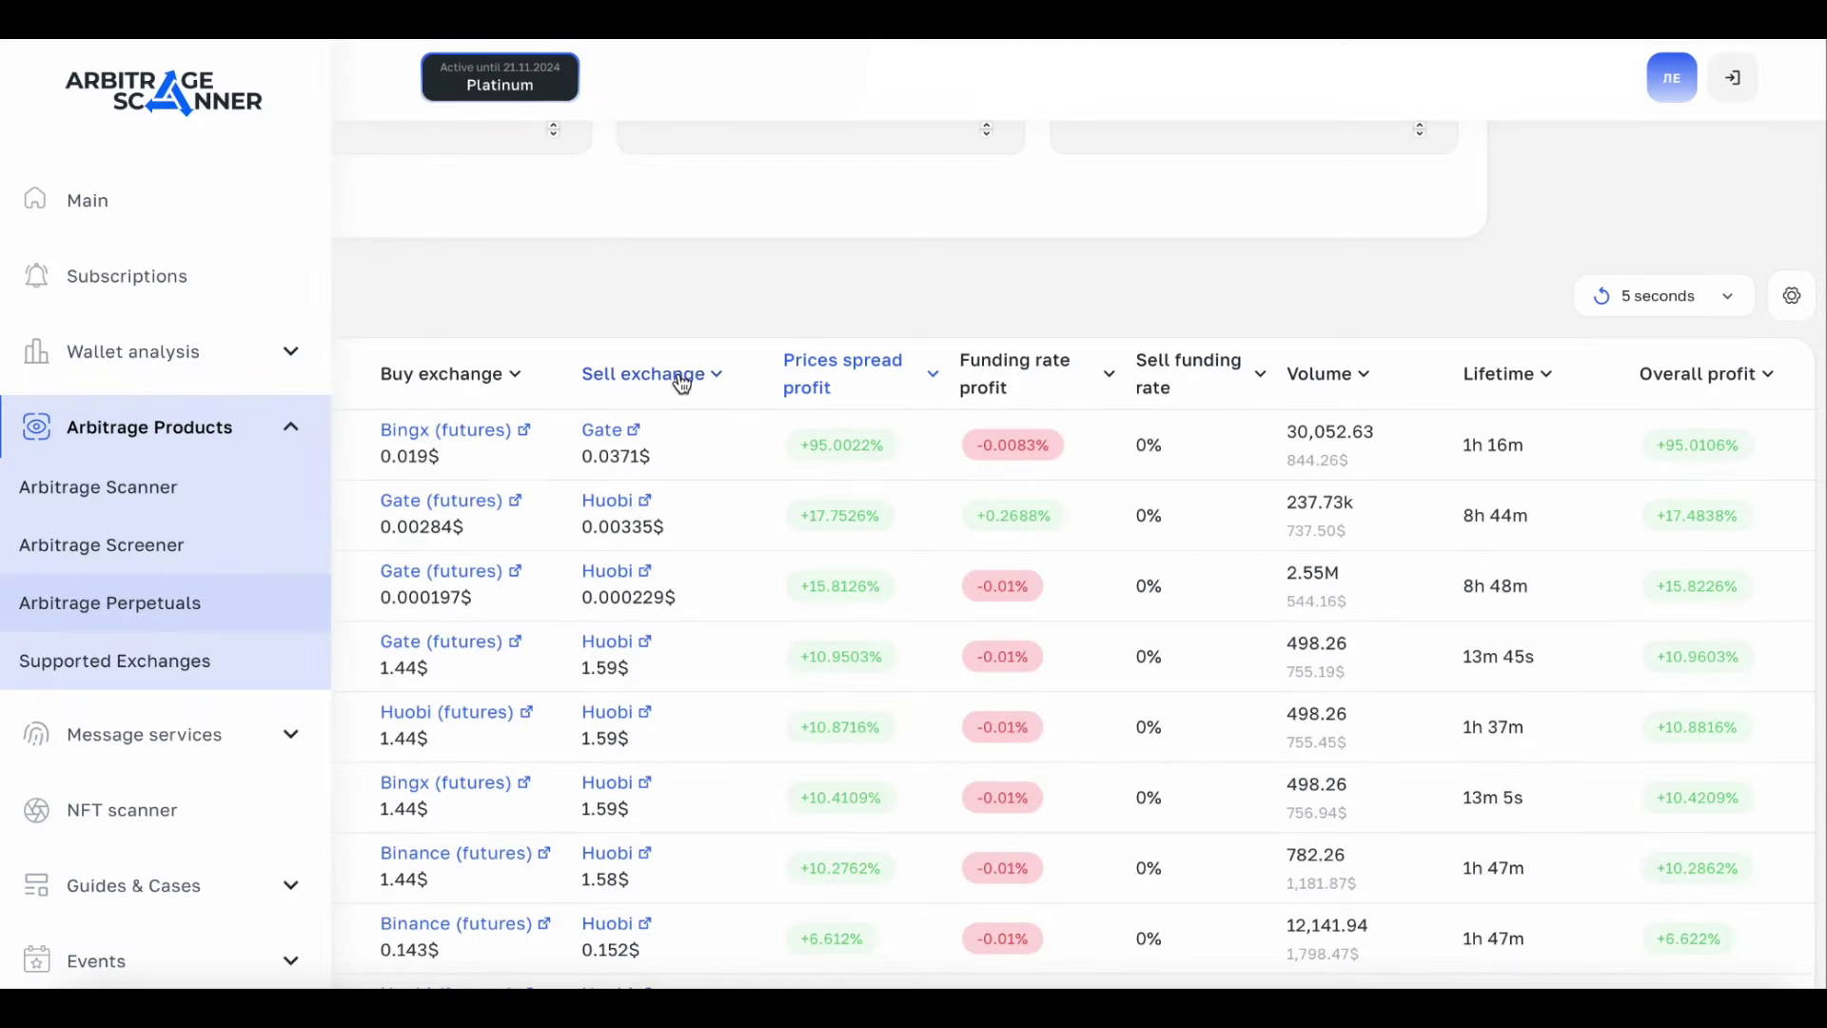
scroll(717, 714, left, 3)
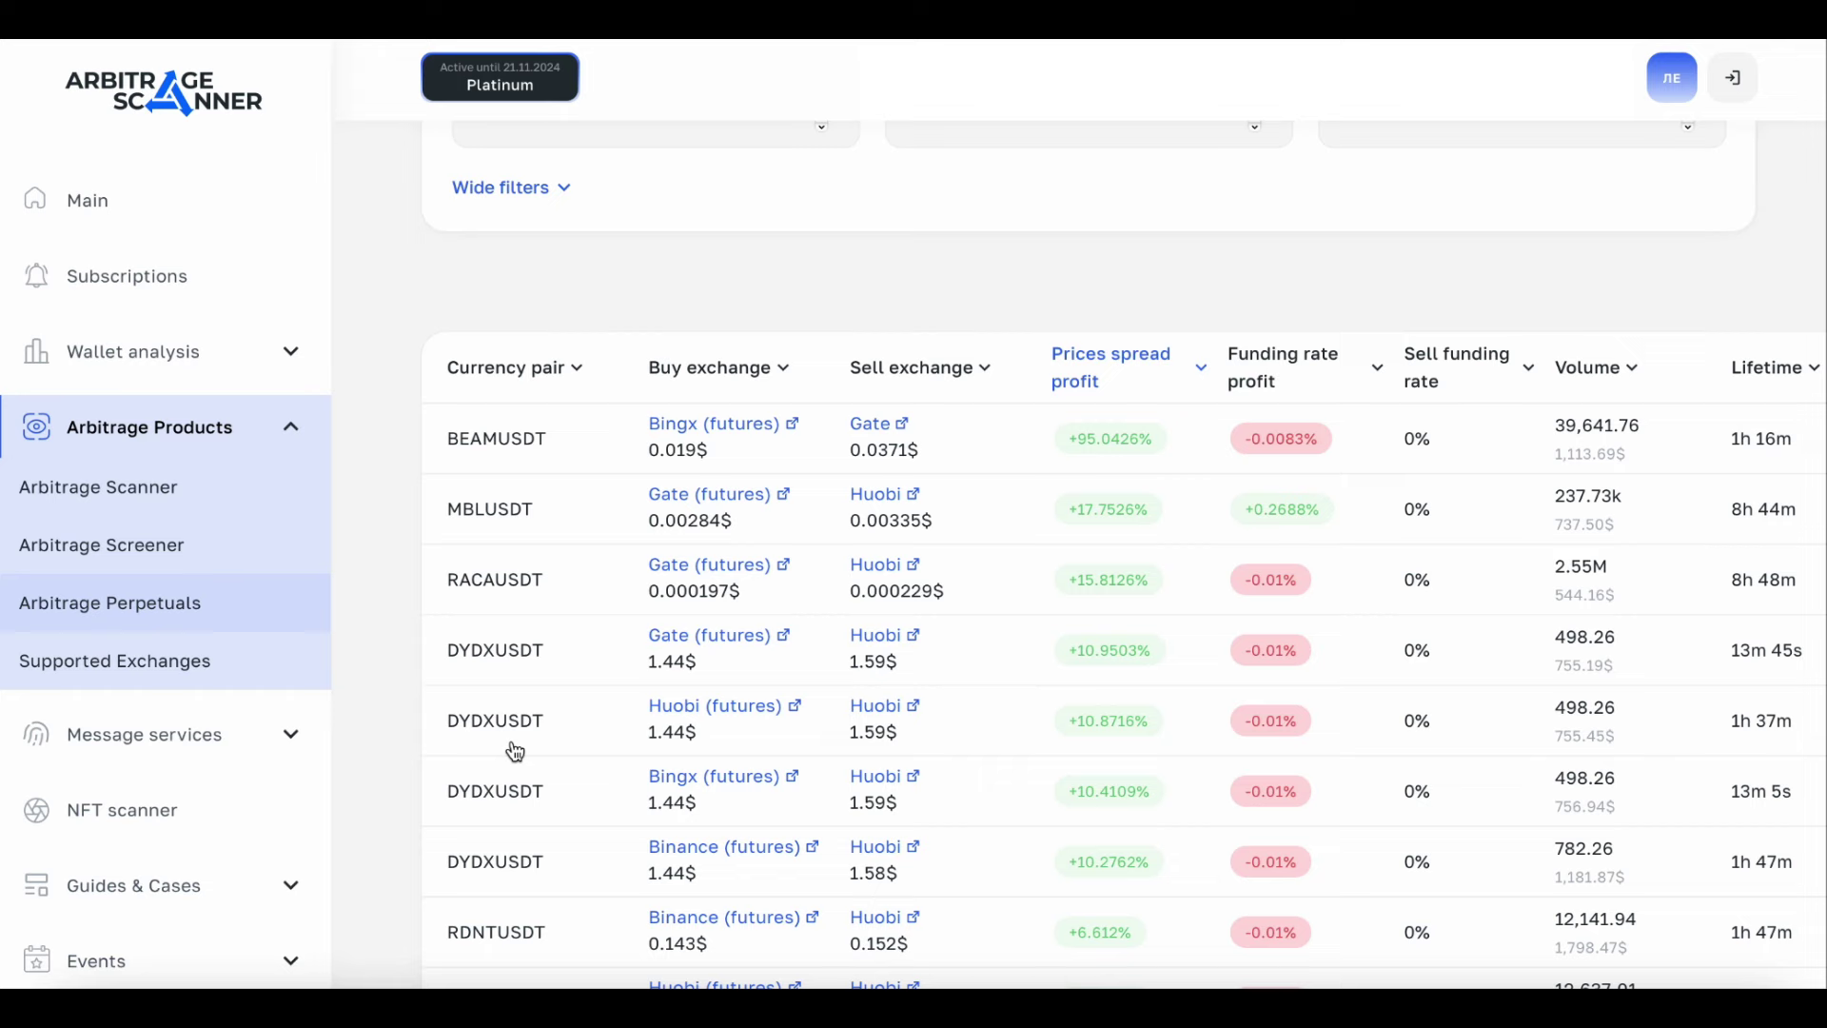
scroll(536, 657, down, 7)
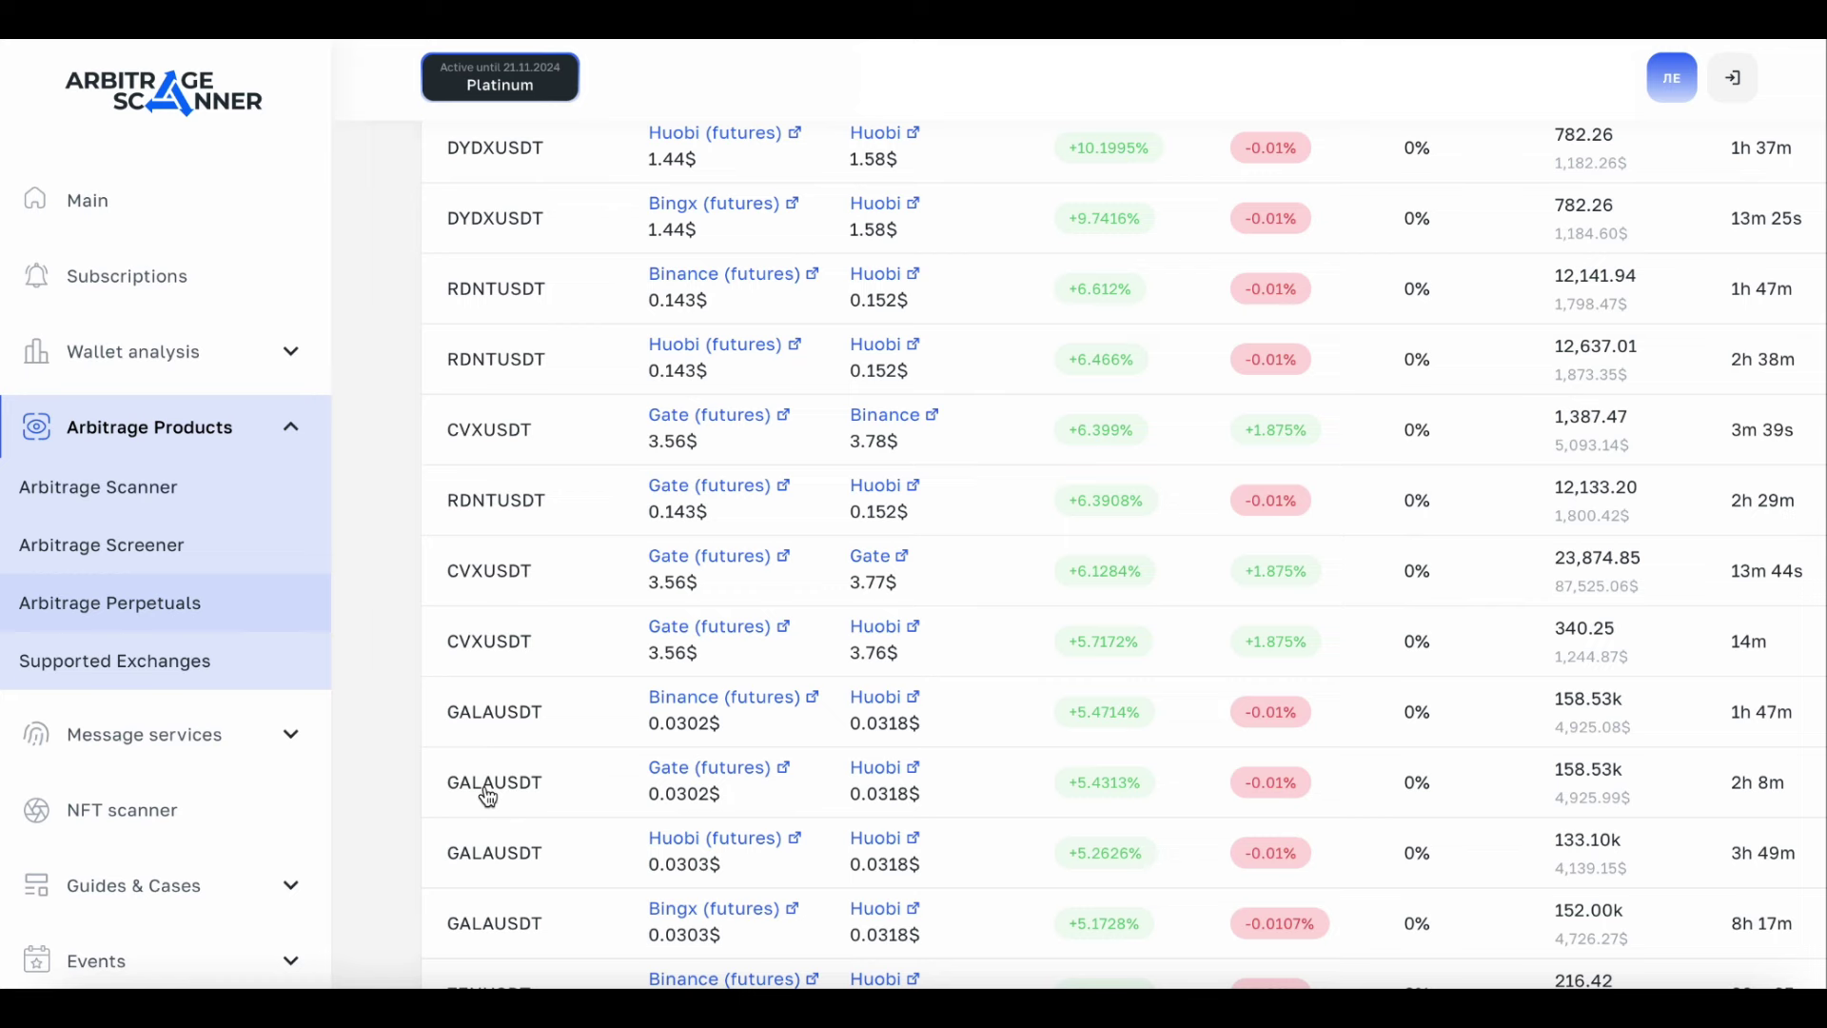
scroll(488, 798, down, 3)
scroll(486, 804, down, 4)
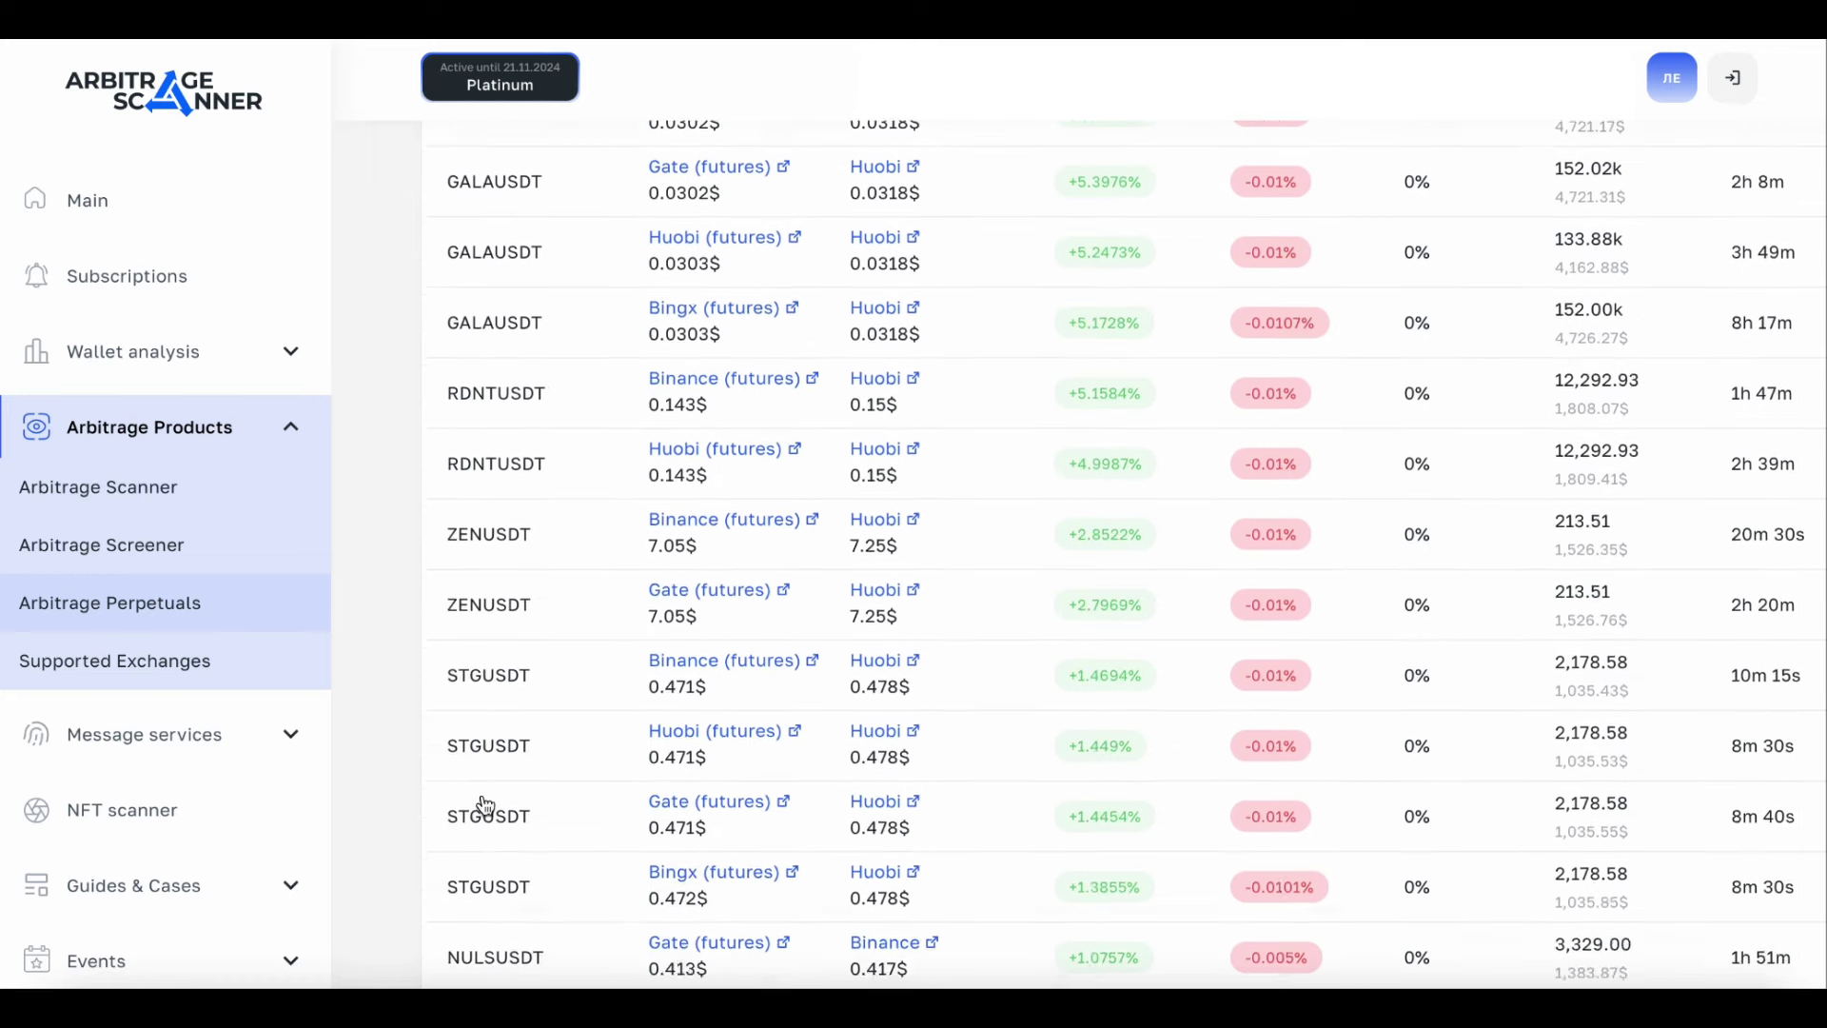
scroll(486, 804, down, 2)
scroll(481, 800, up, 15)
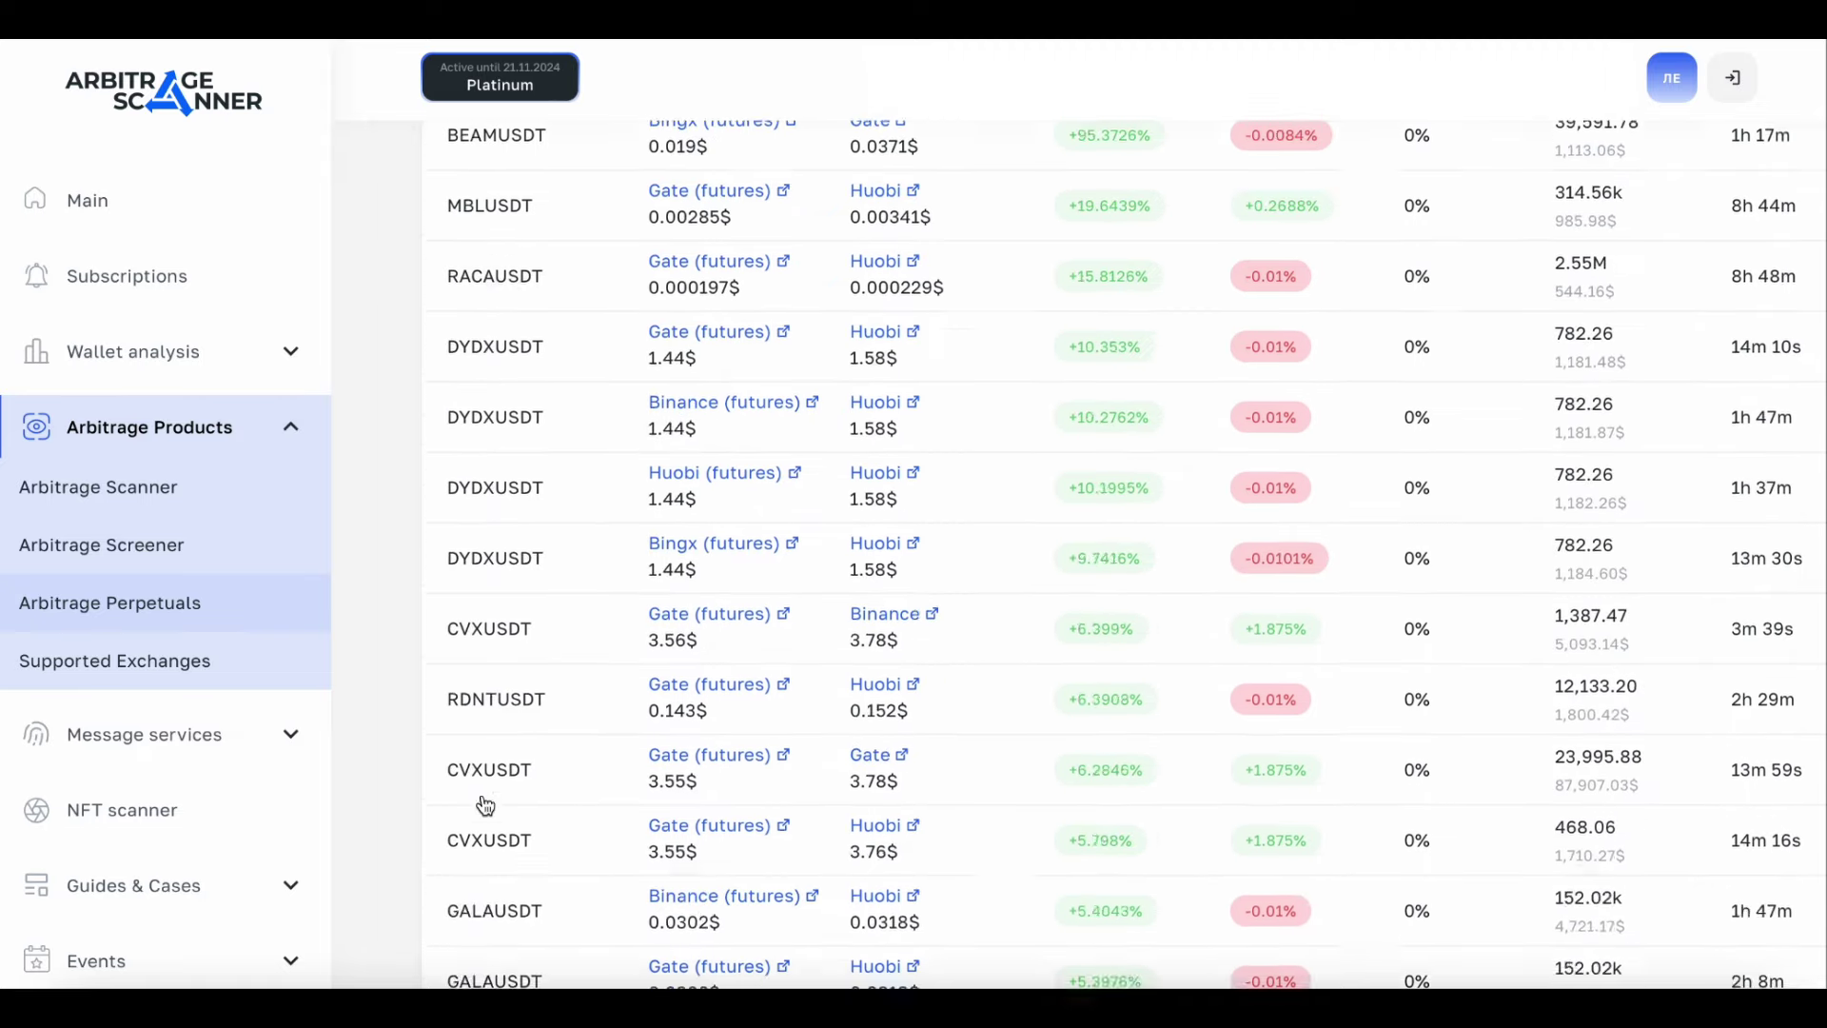
Step: Switch to HTX's DYDX/USDT spot page and view the Order History of earlier DYDX buys
click(285, 995)
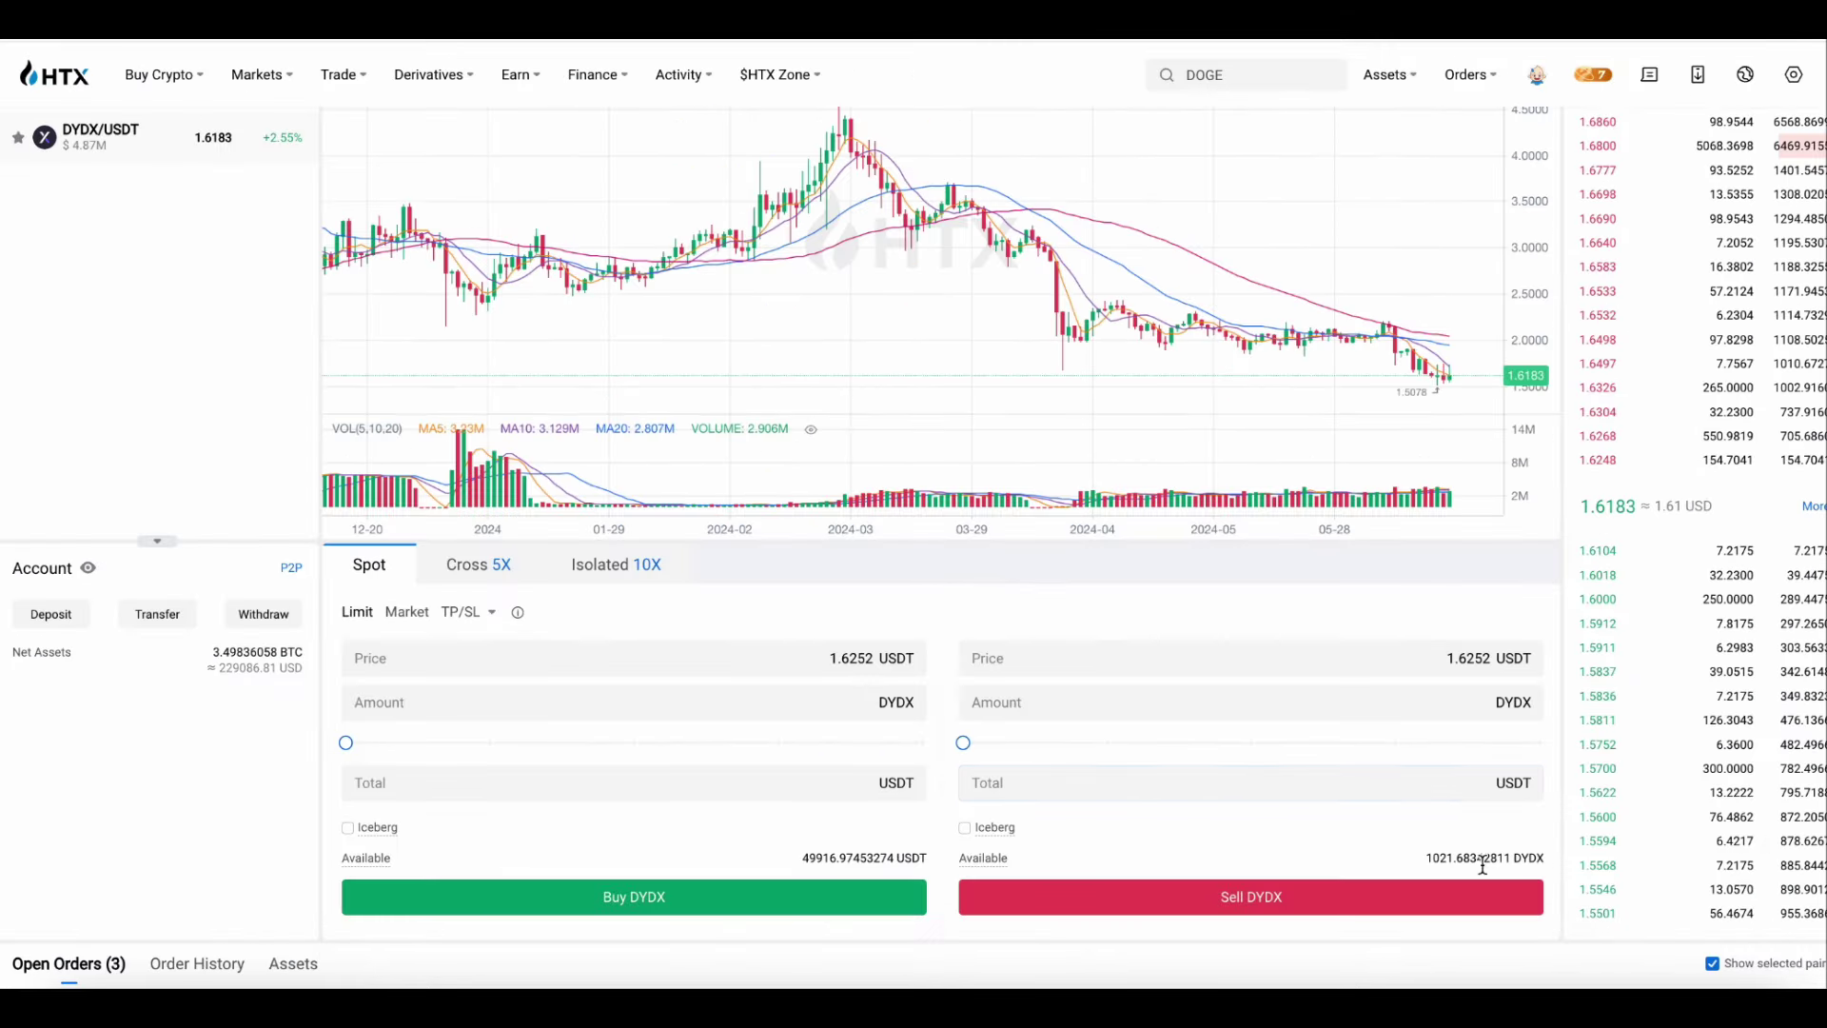
scroll(1492, 833, down, 5)
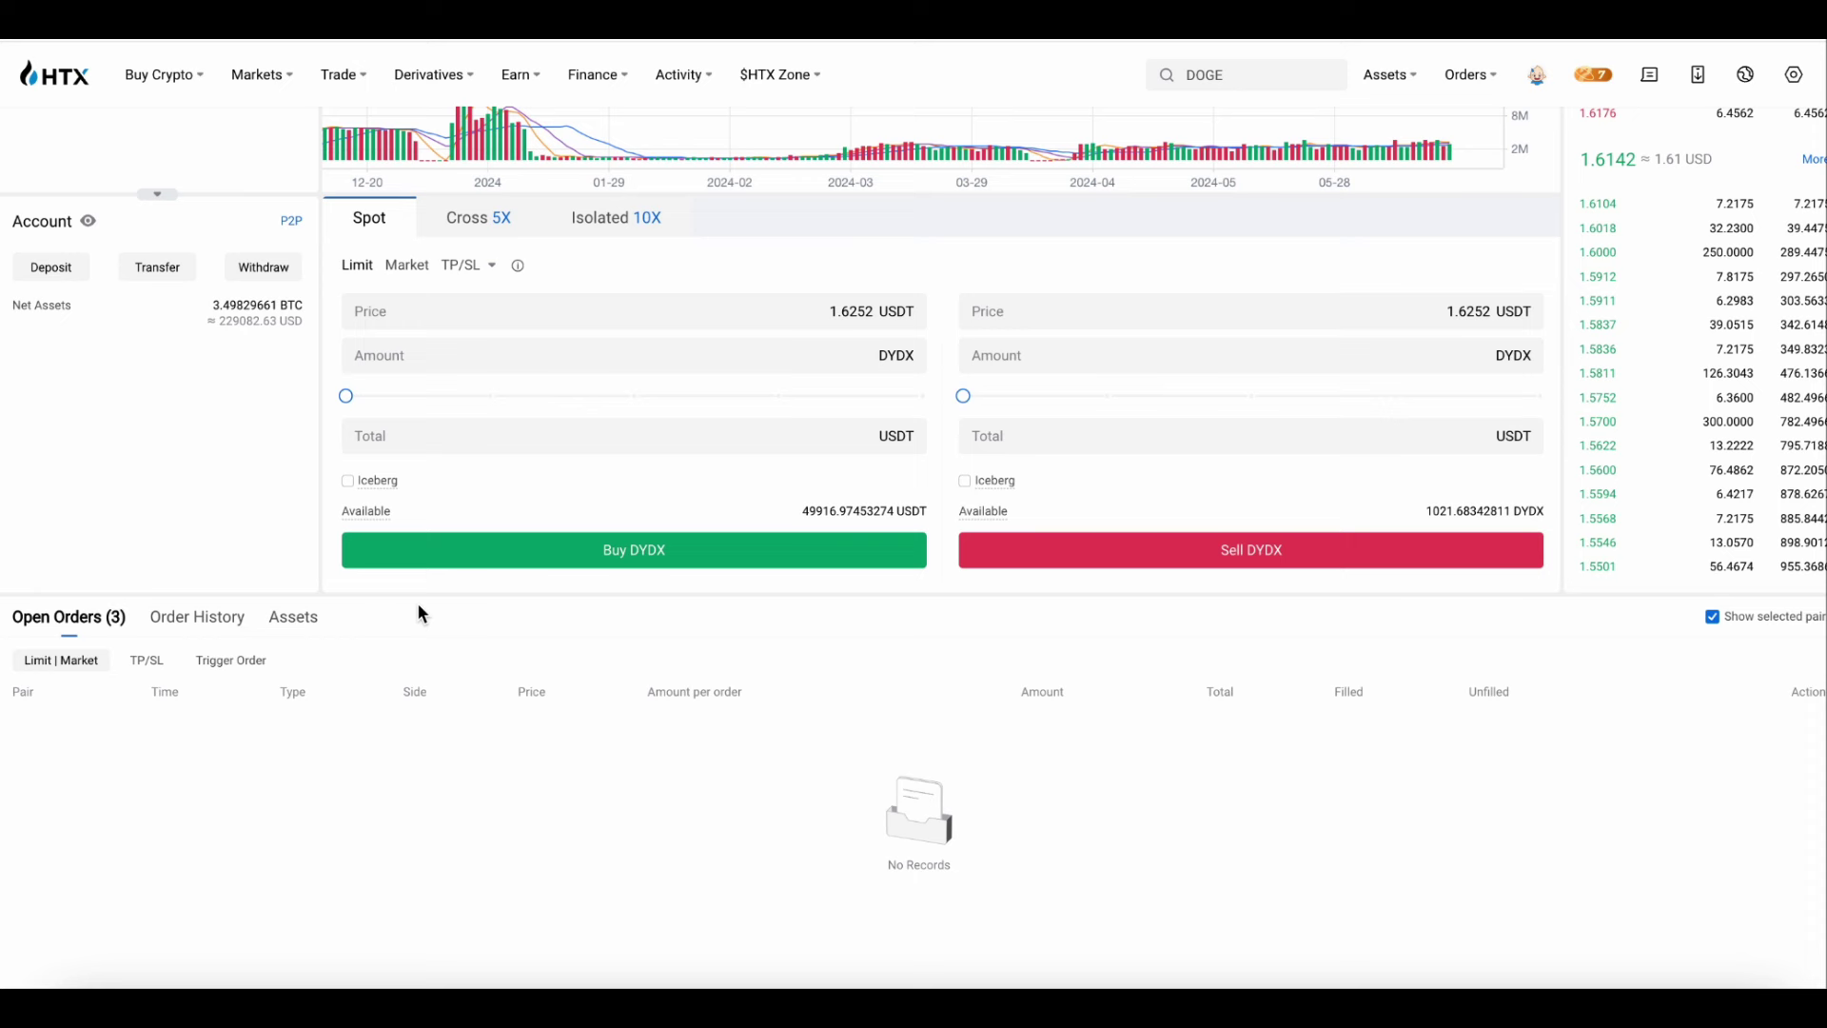
click(185, 628)
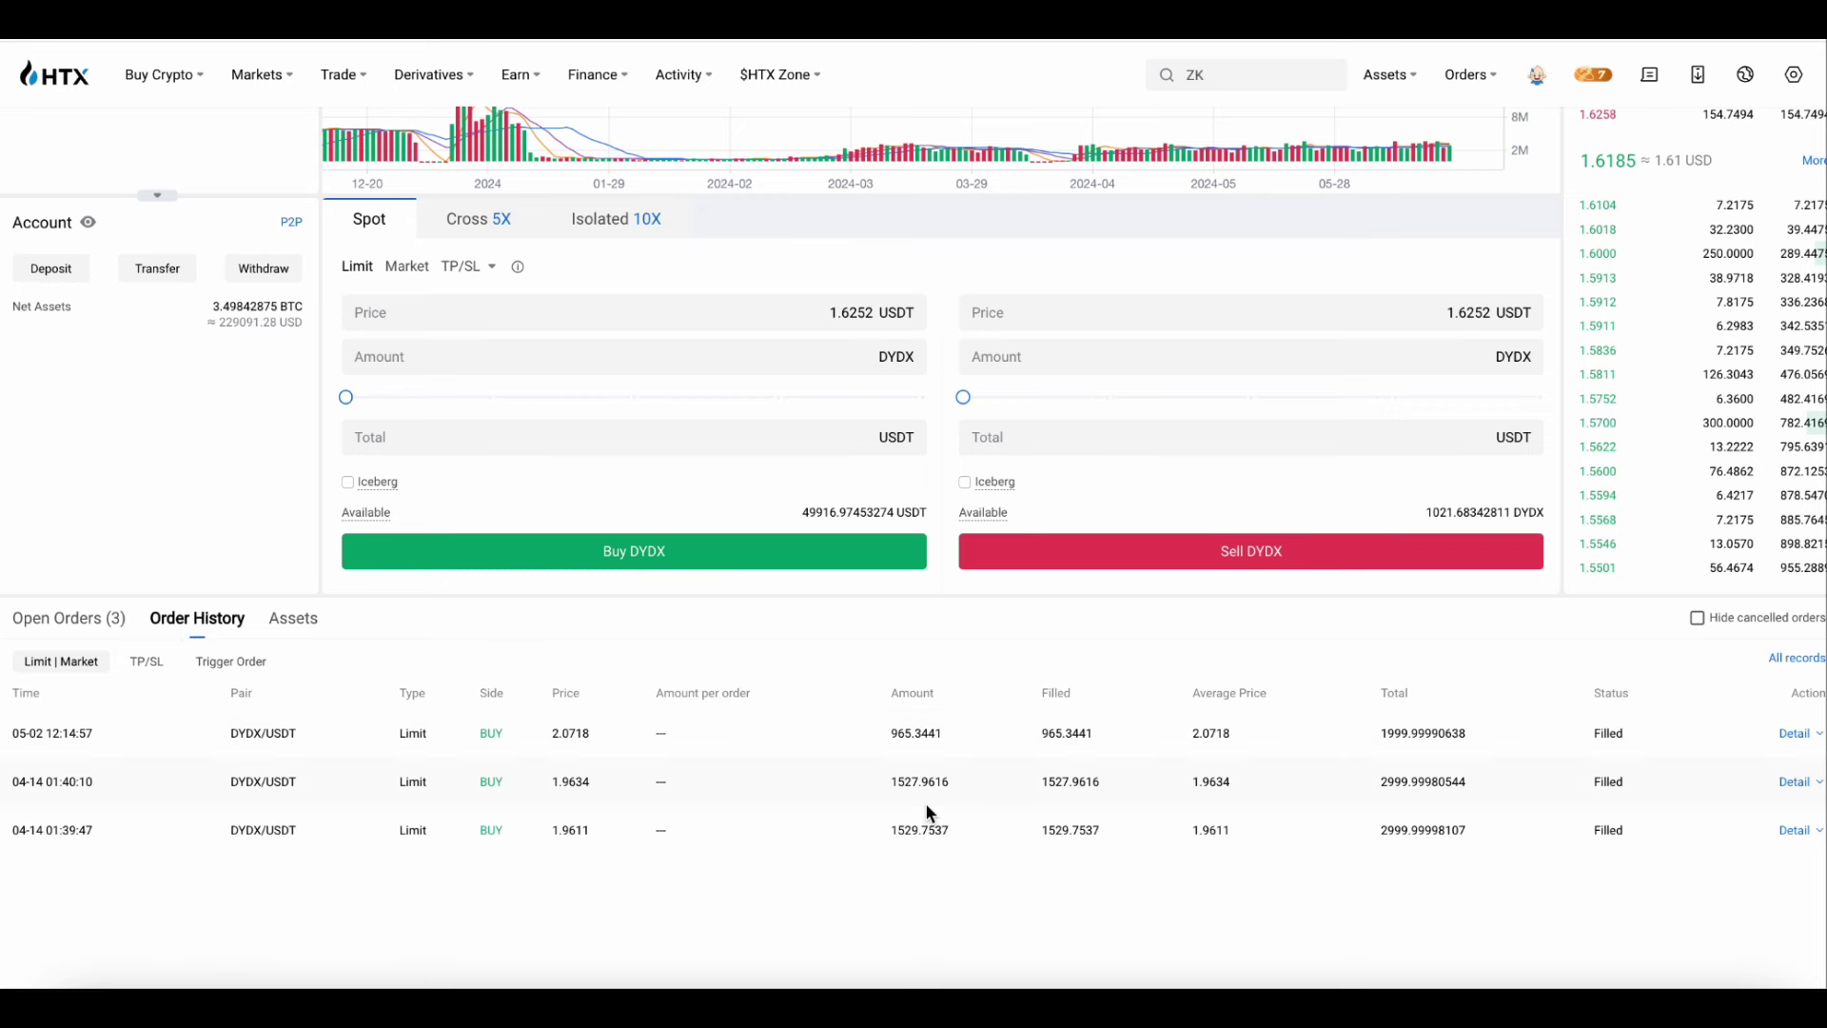
scroll(927, 803, up, 1)
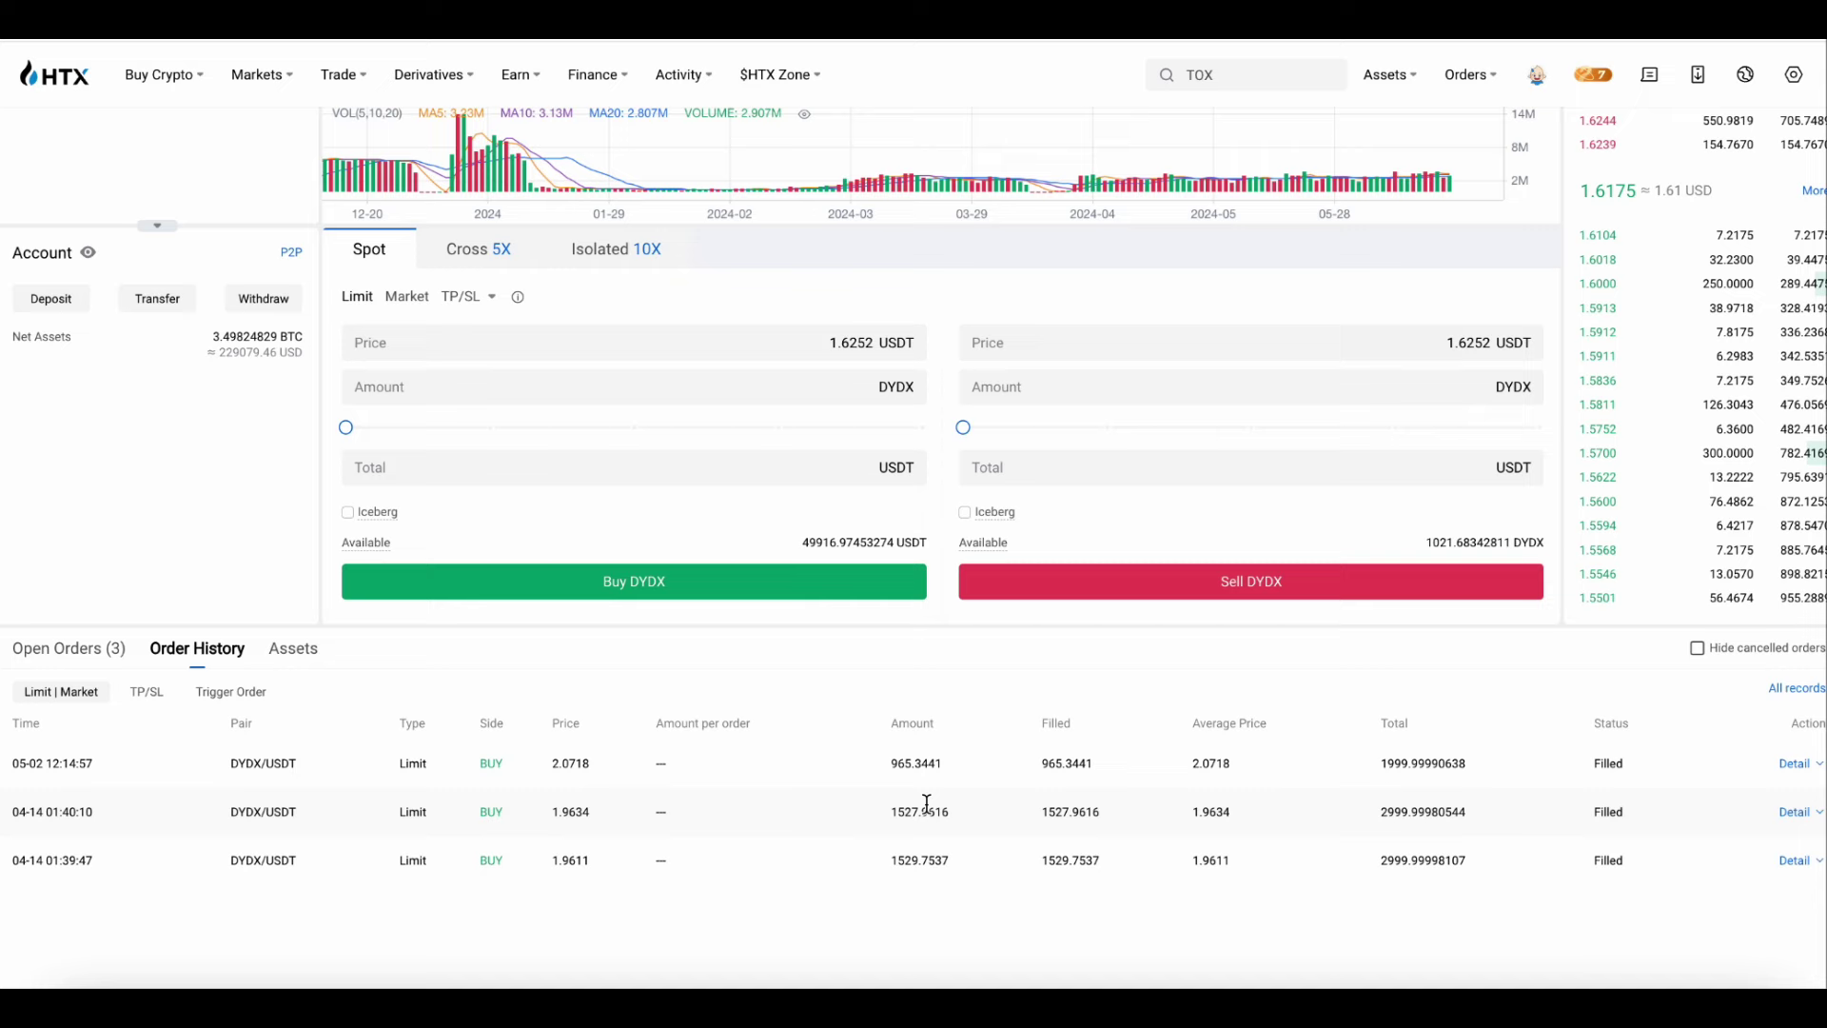
scroll(927, 802, up, 2)
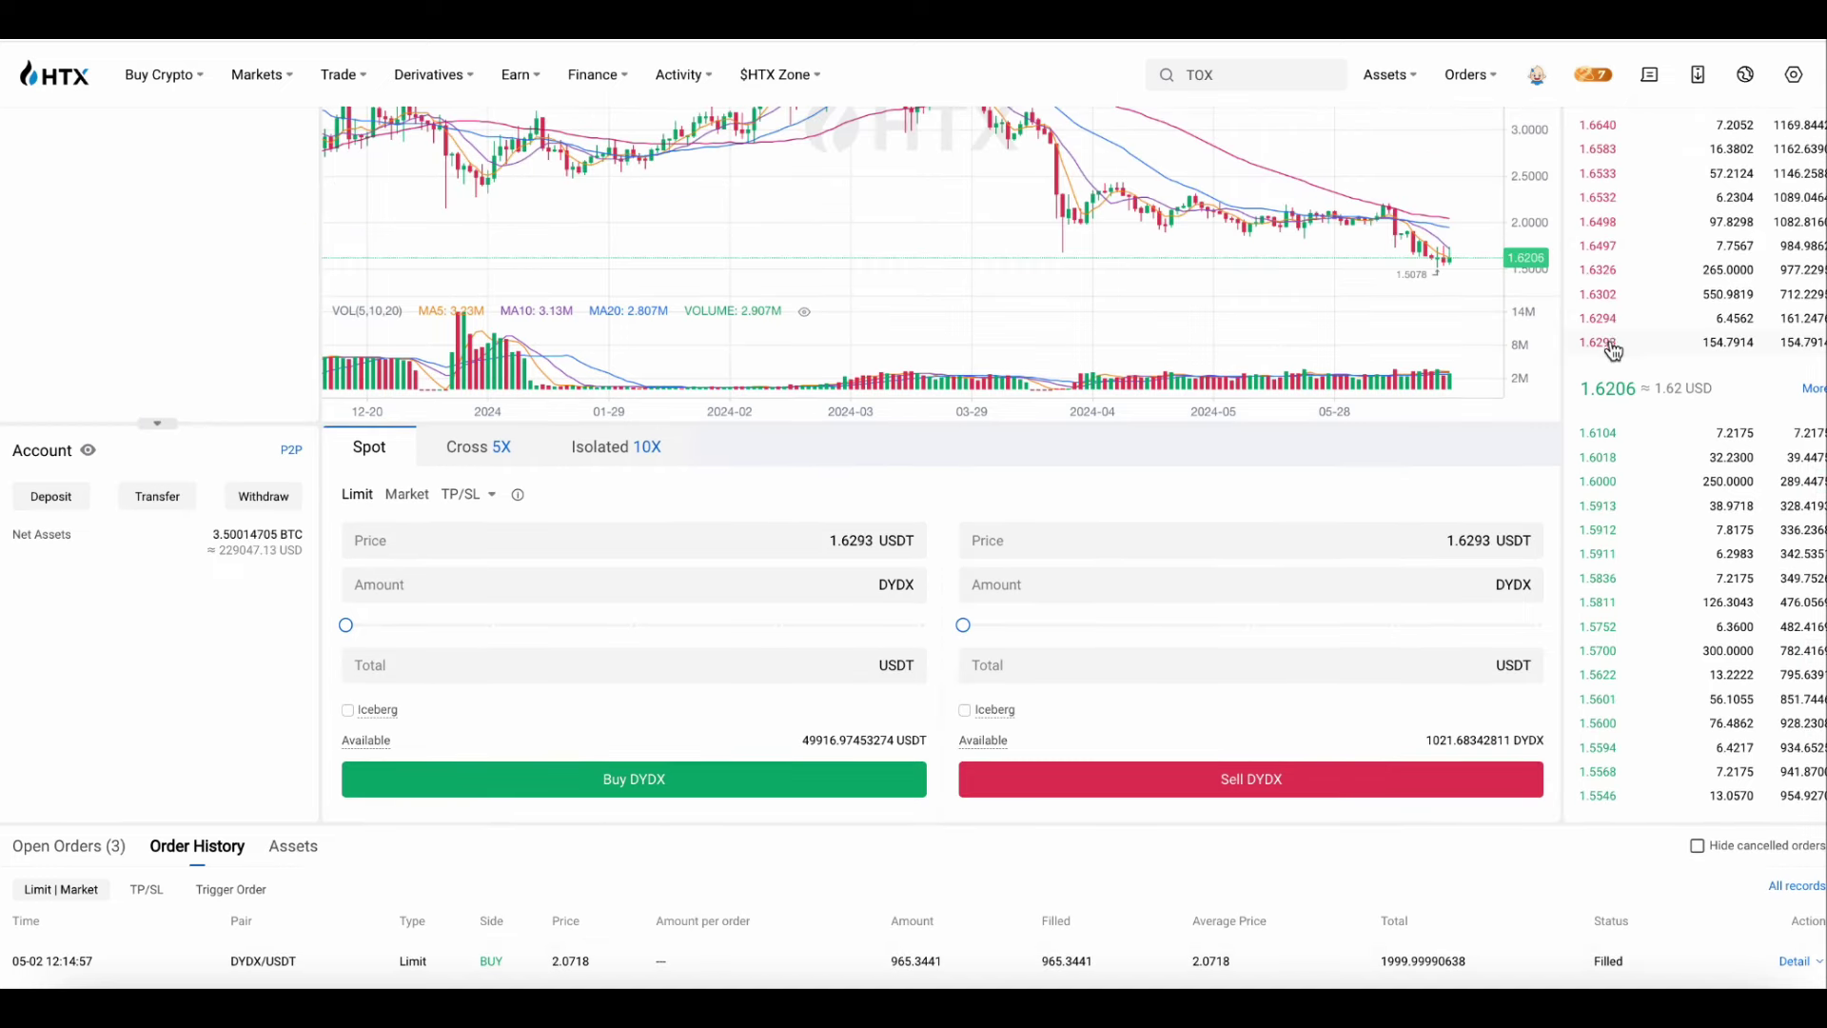
Step: Sell the entire 1021.6834 DYDX balance on HTX at a 1.62 USDT limit price
drag(1477, 539, 1528, 539)
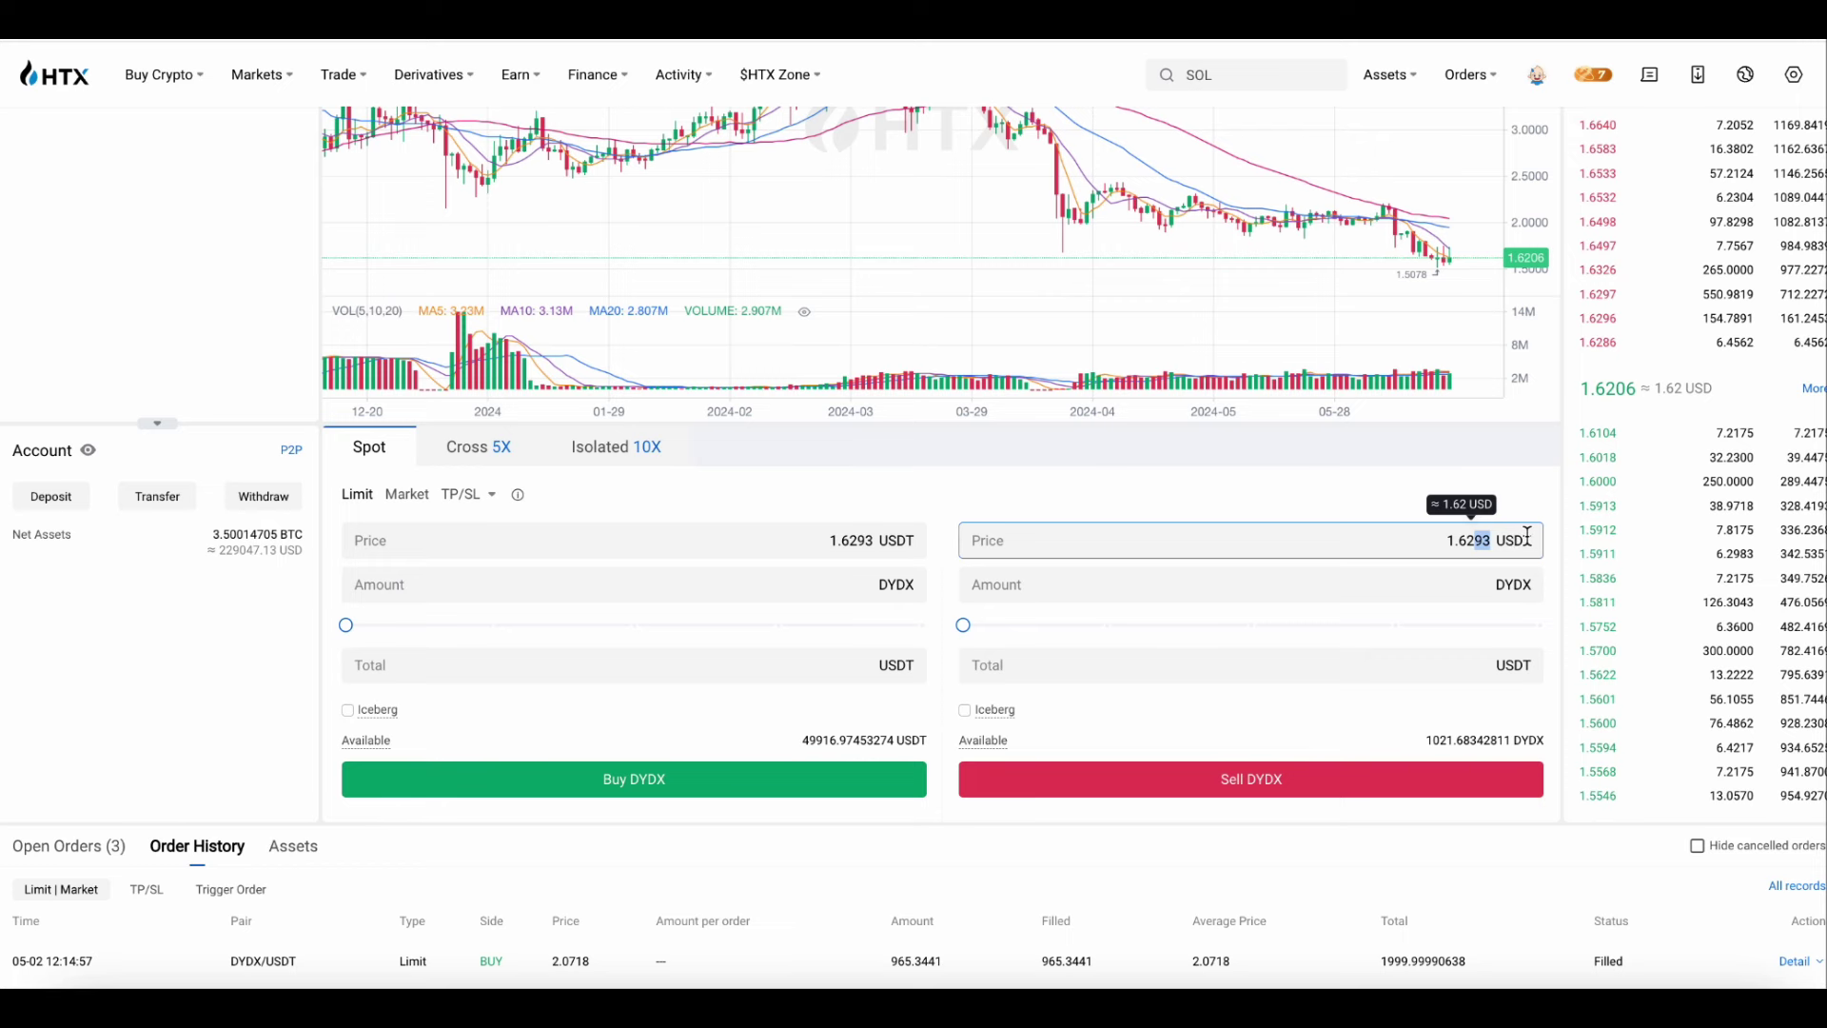
key(BackSpace)
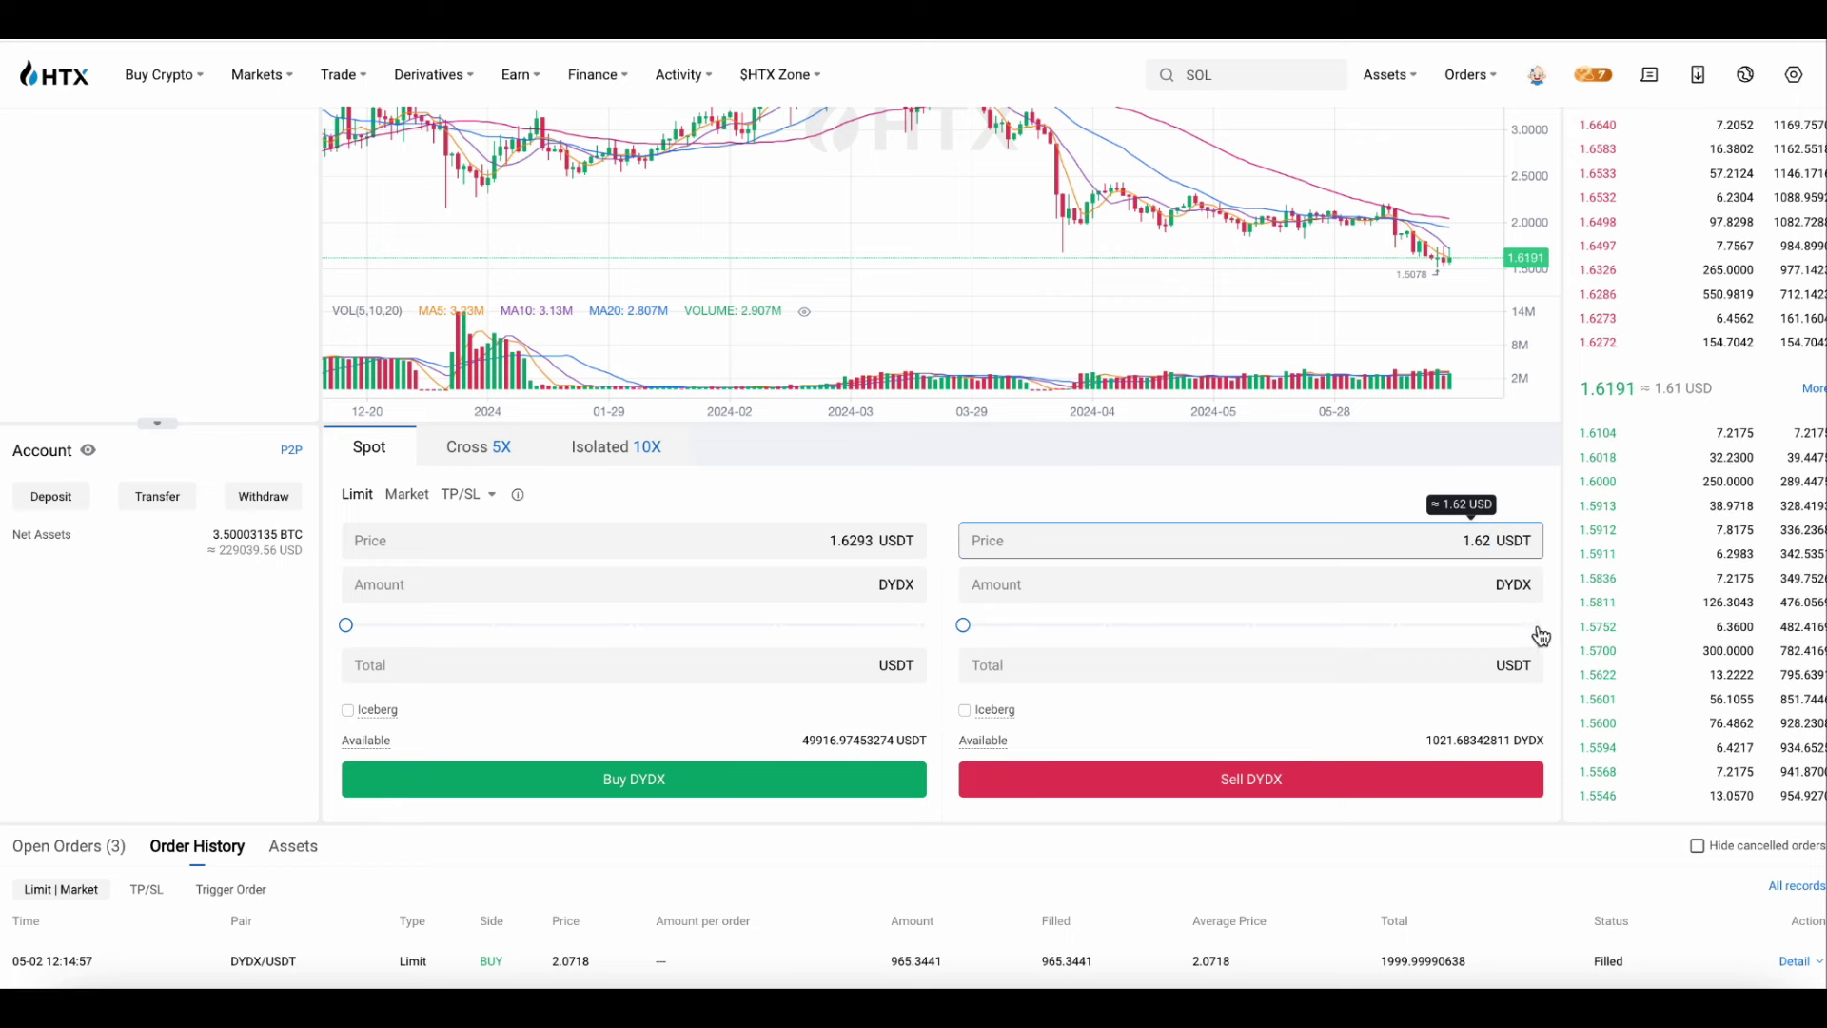
click(1540, 628)
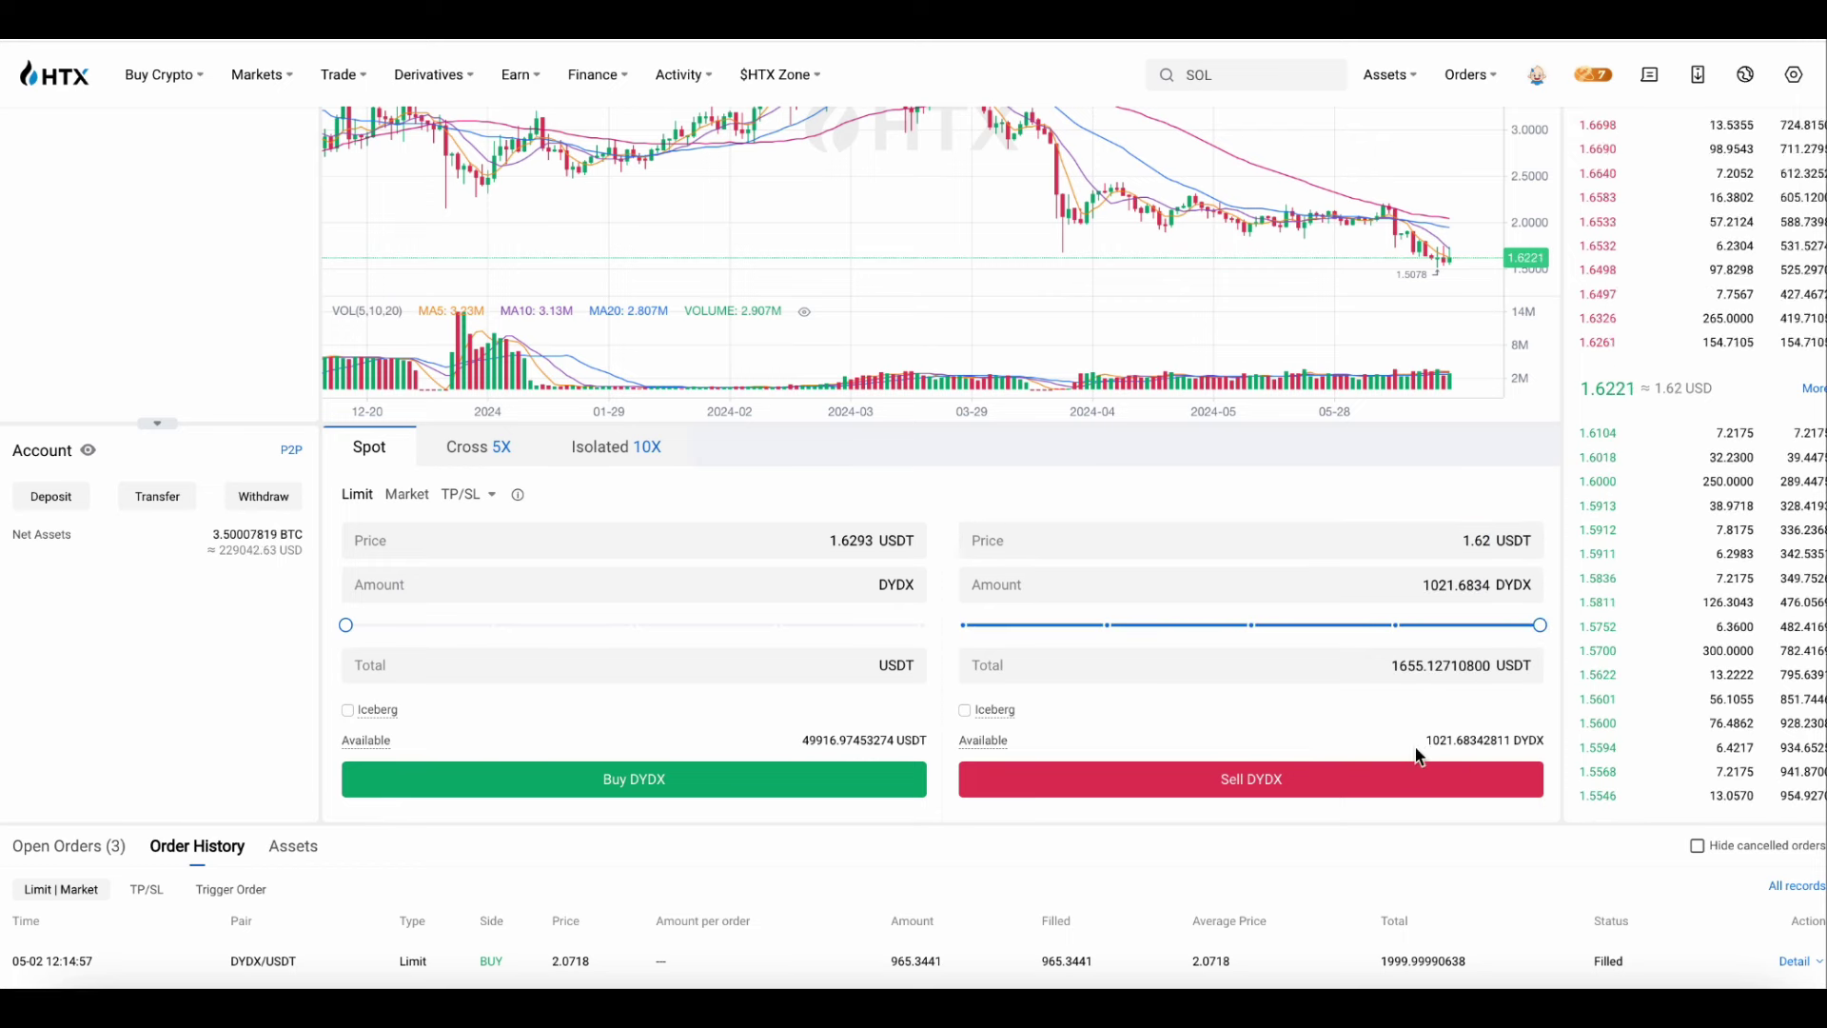
click(1368, 785)
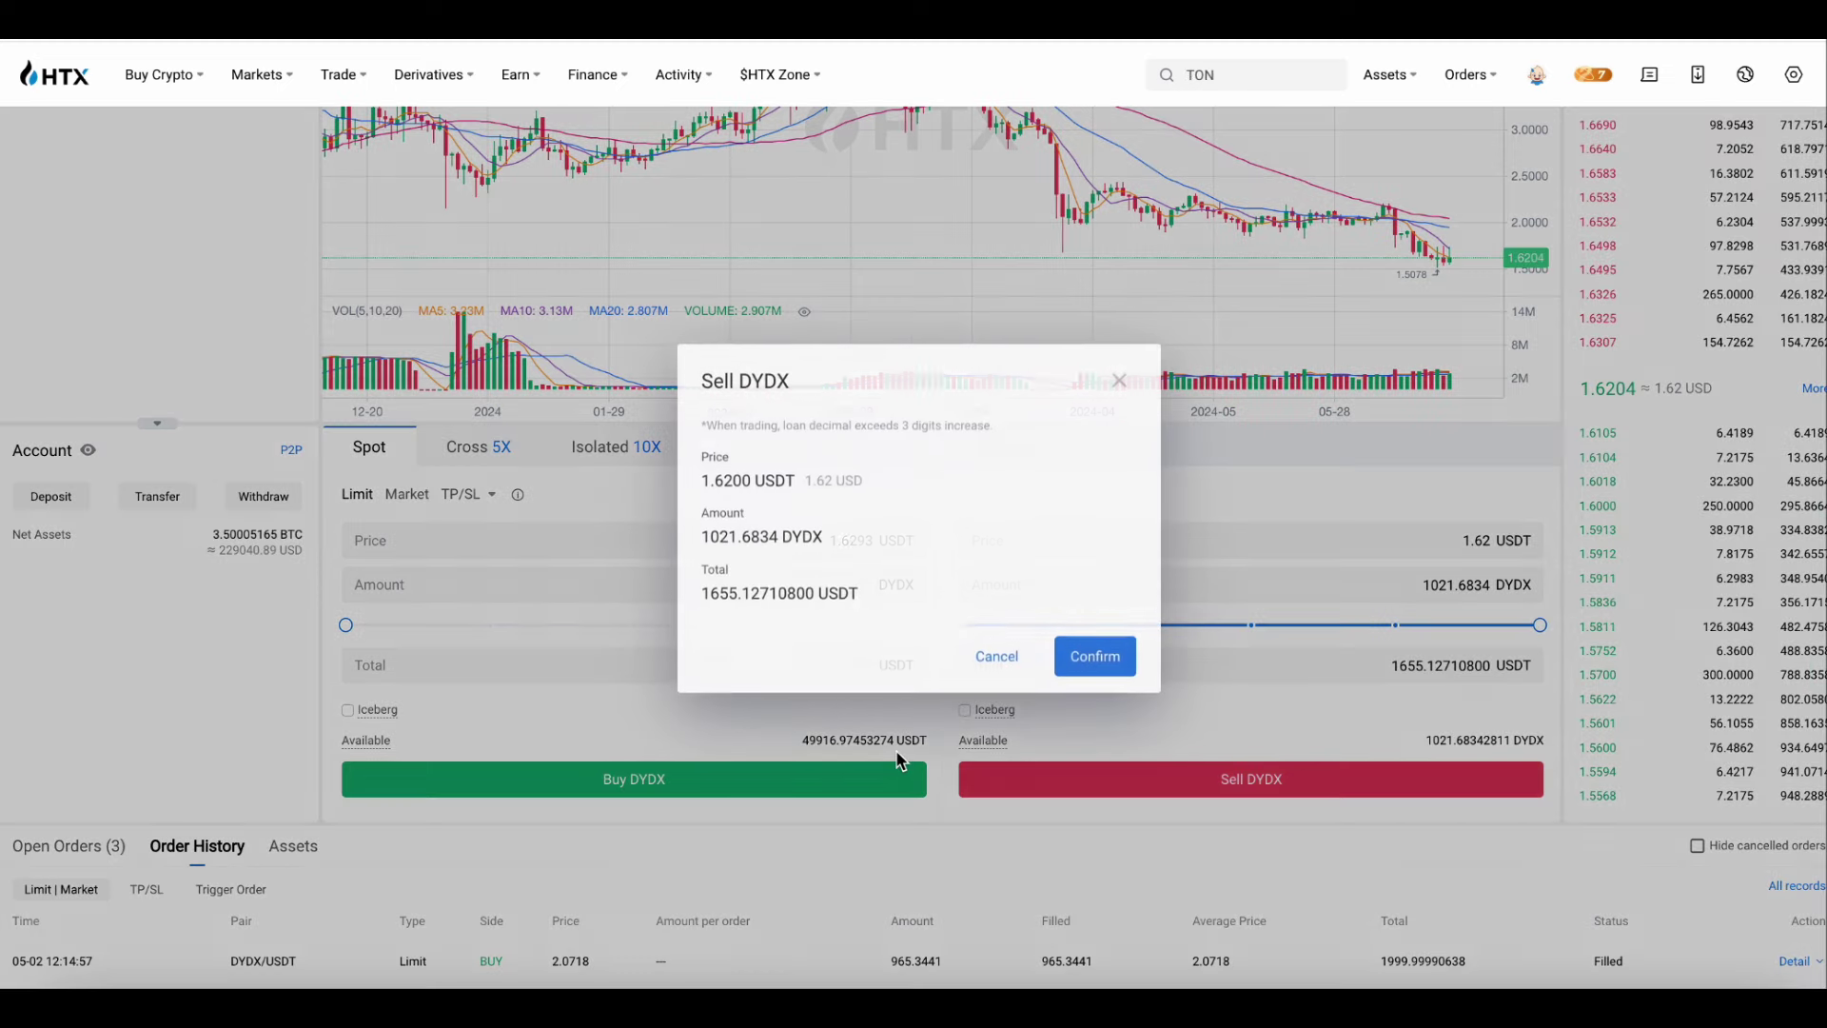
click(1120, 658)
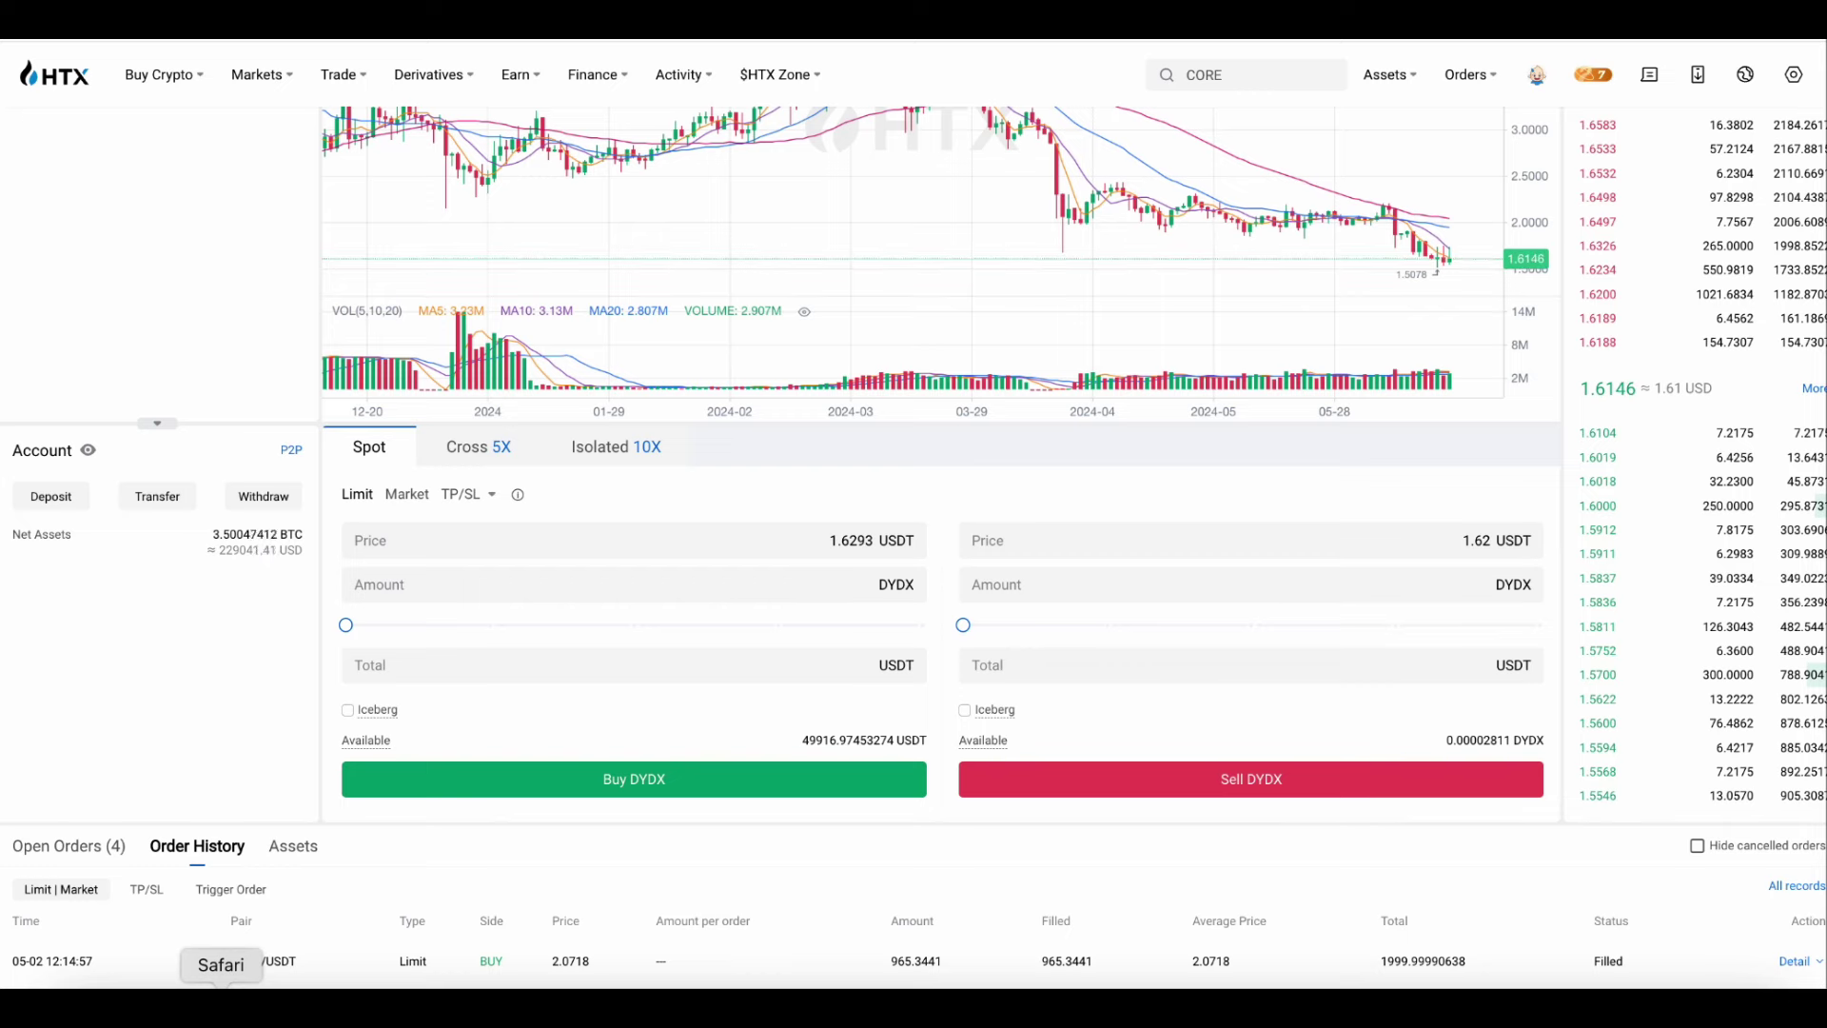
Step: Cancel the unfilled 1.62 USDT DYDX sell from Open Orders
scroll(597, 862, down, 3)
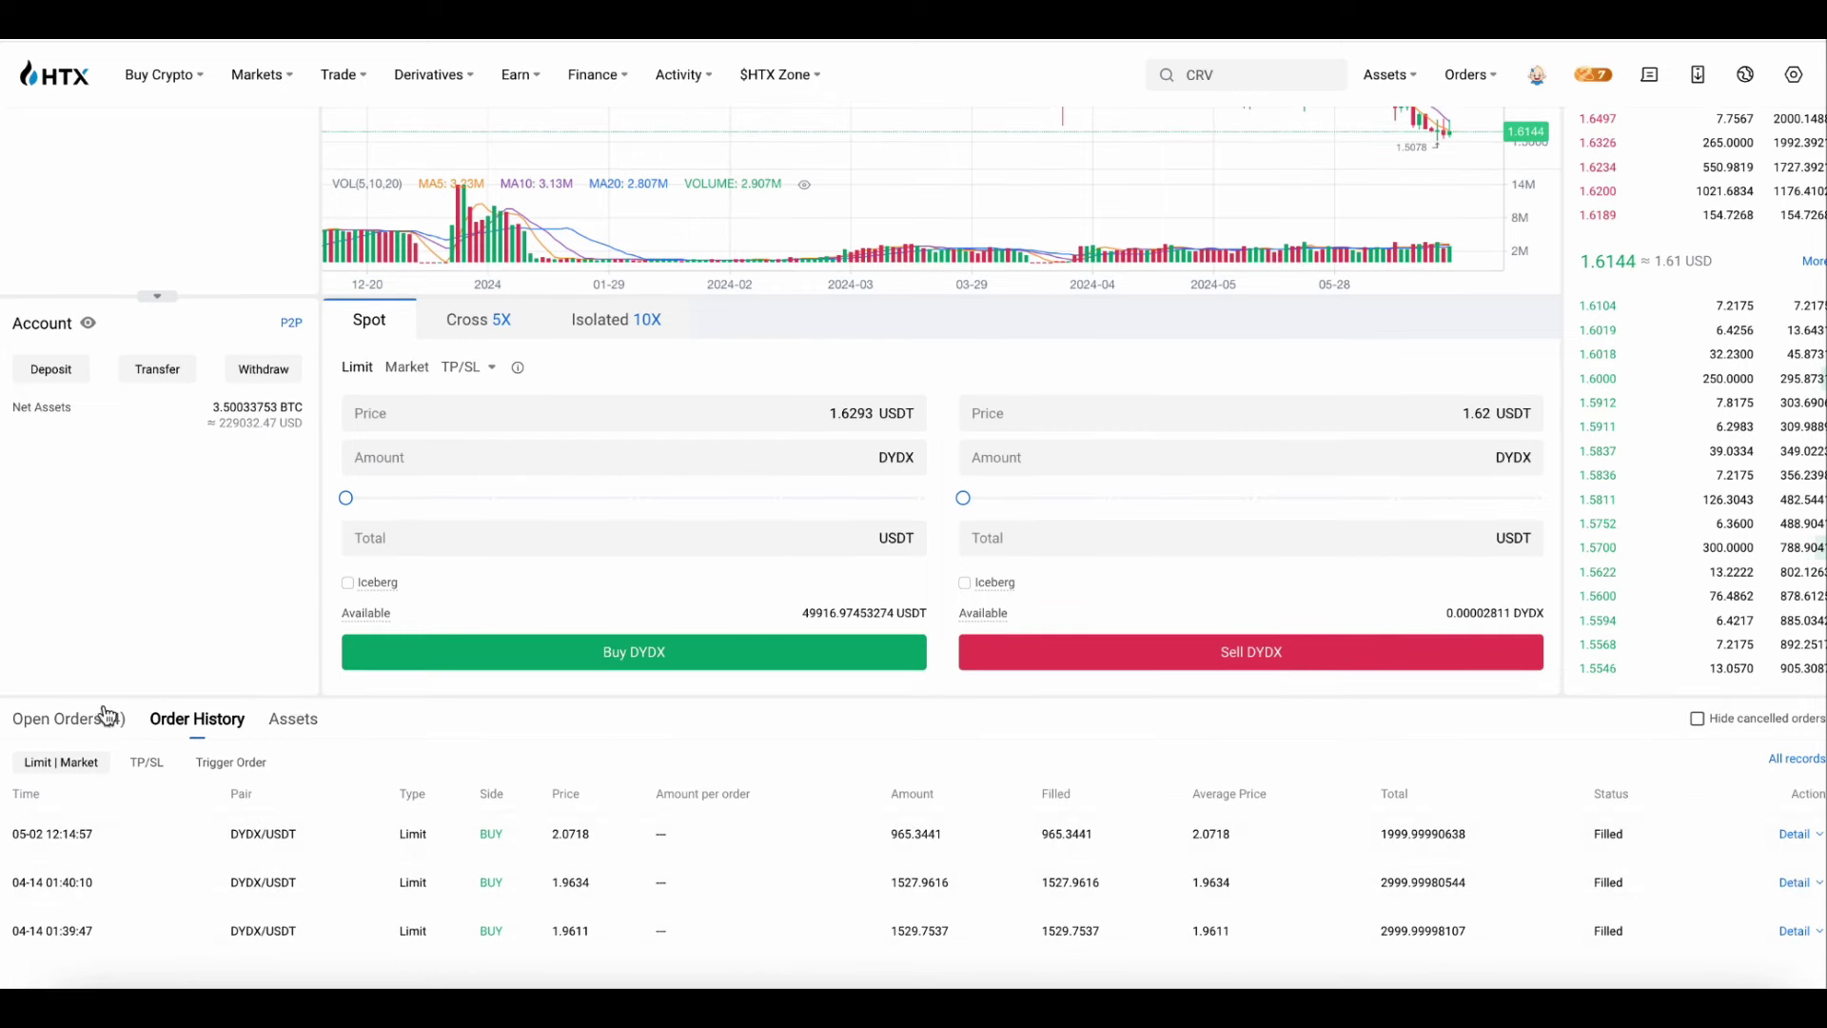
click(107, 716)
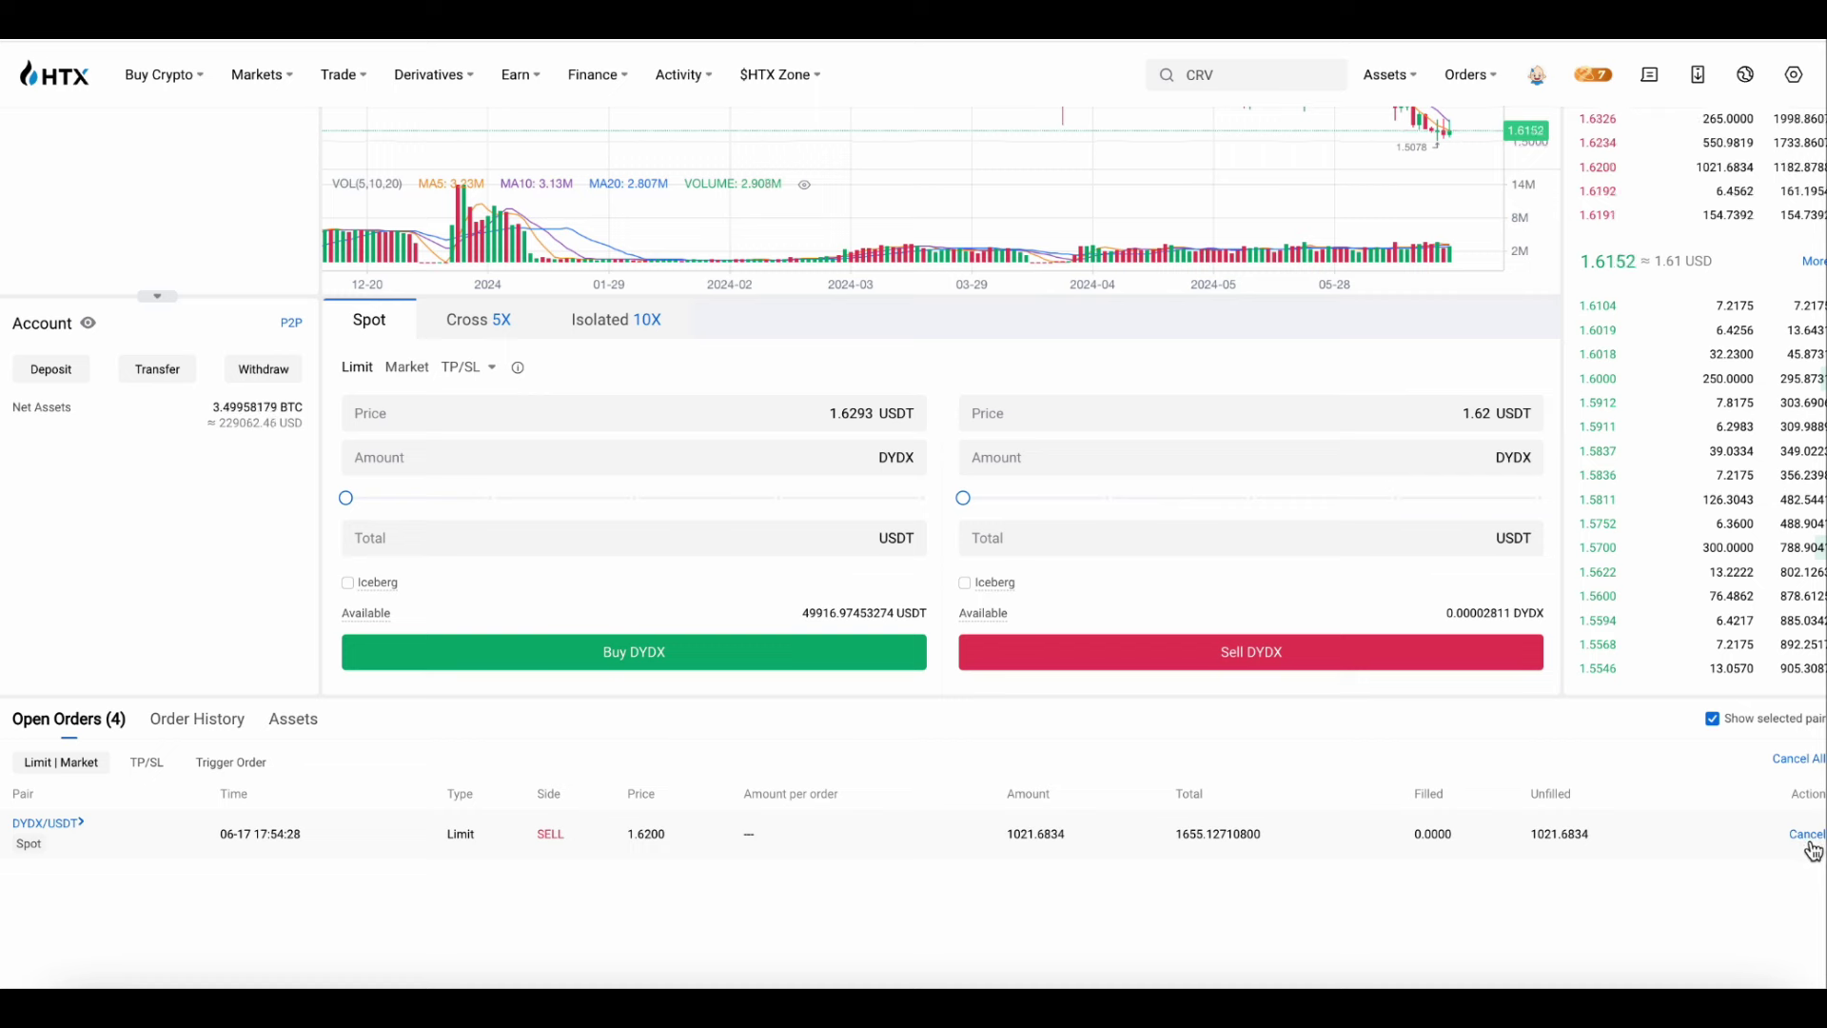
click(1807, 835)
Step: Sell half the DYDX balance, 510.8417, at a 1.615 USDT limit price
click(1600, 313)
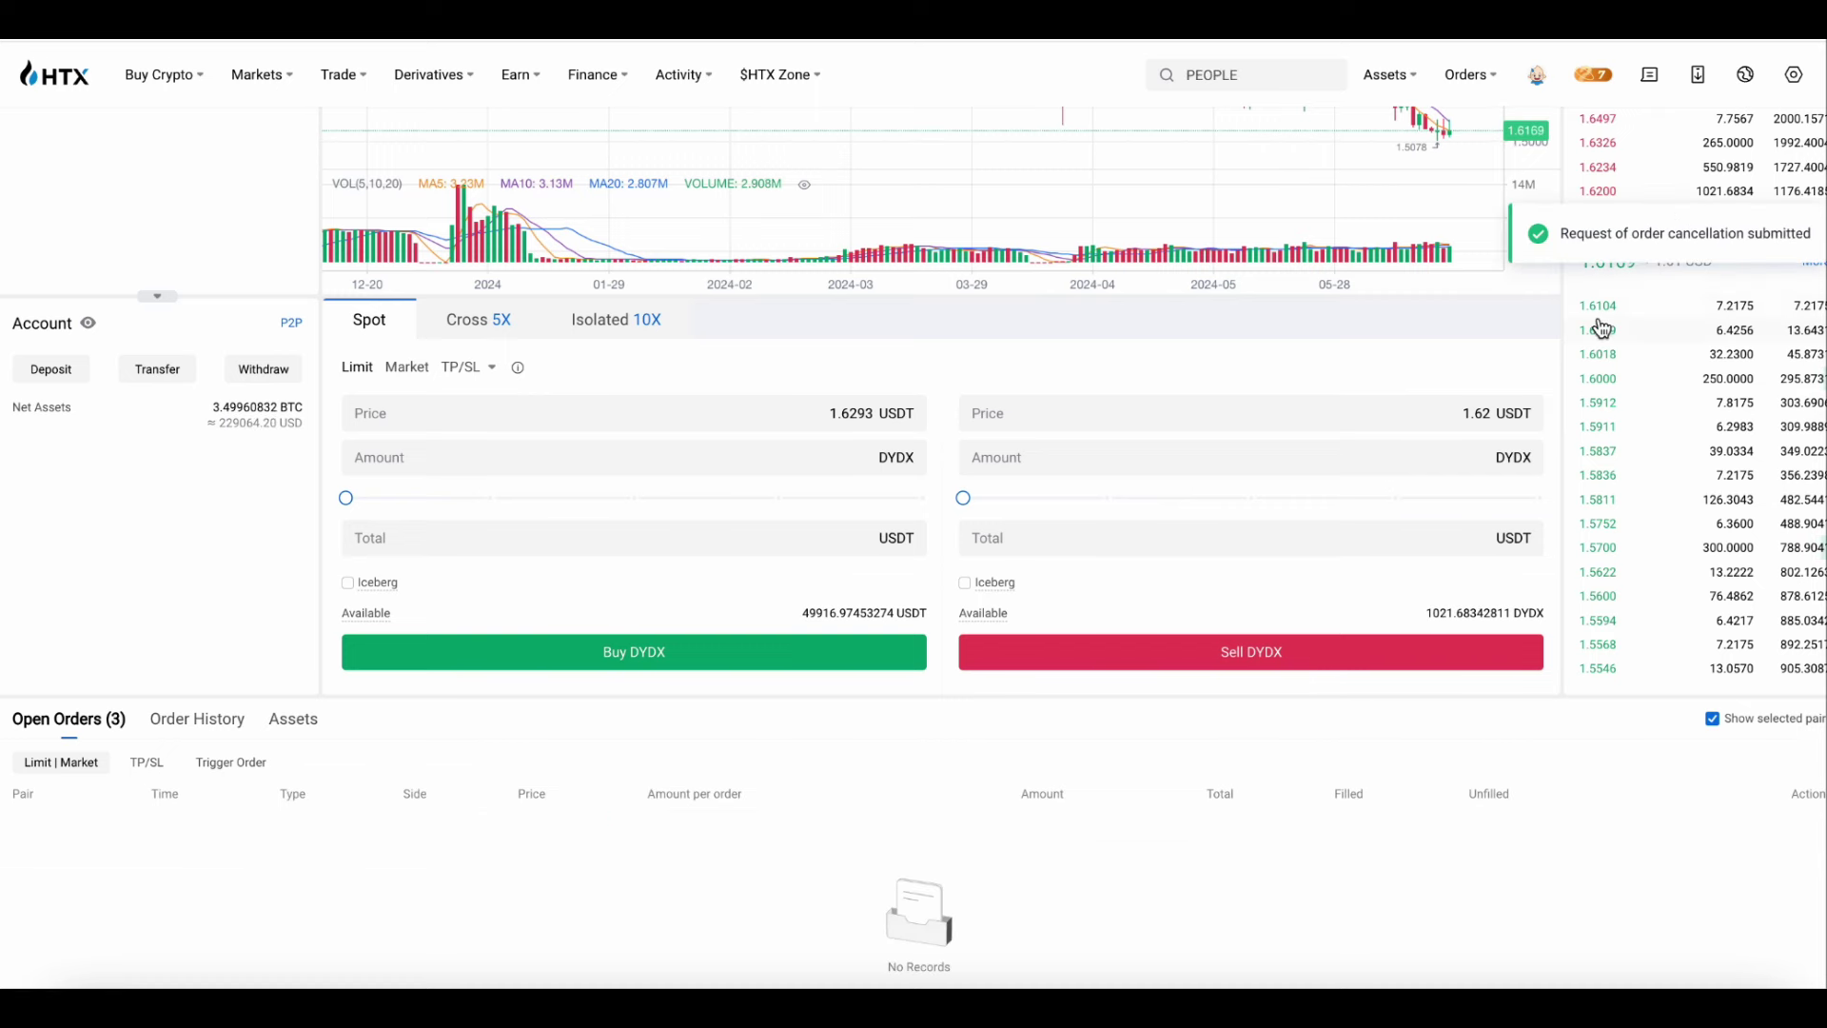
click(1478, 414)
key(BackSpace)
key(BackSpace)
text(5)
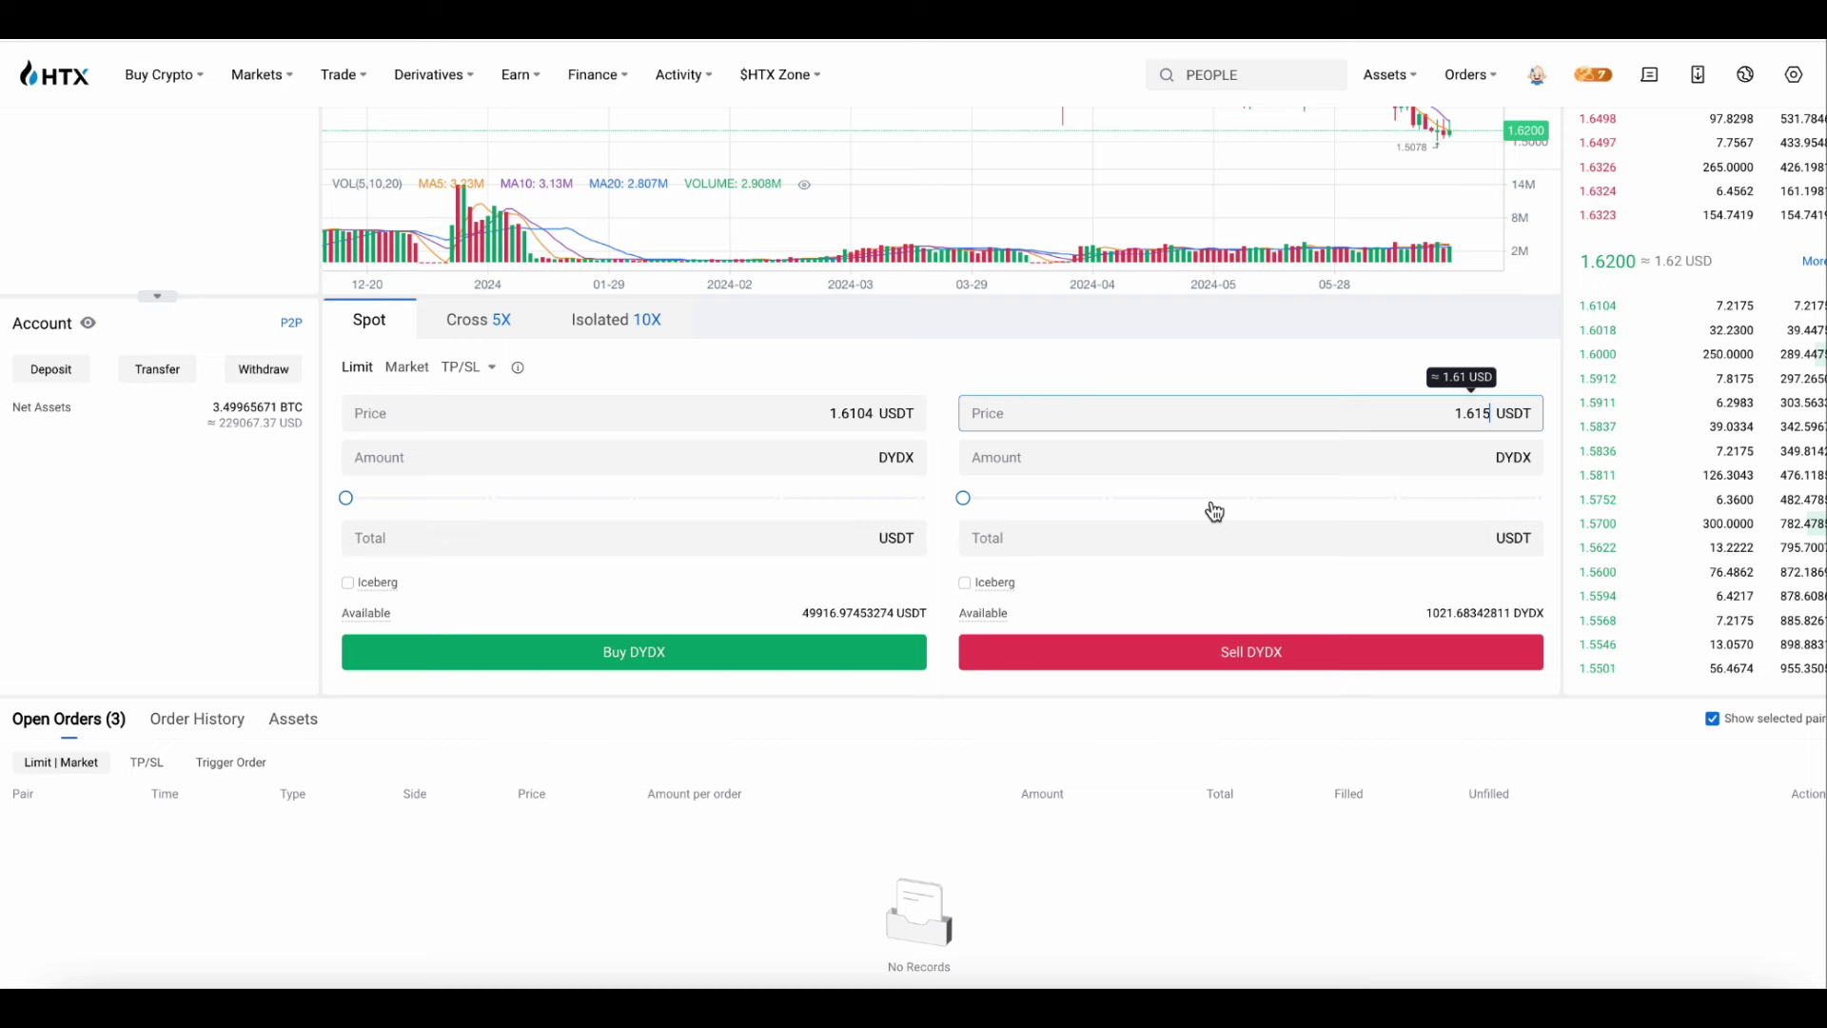
click(1251, 498)
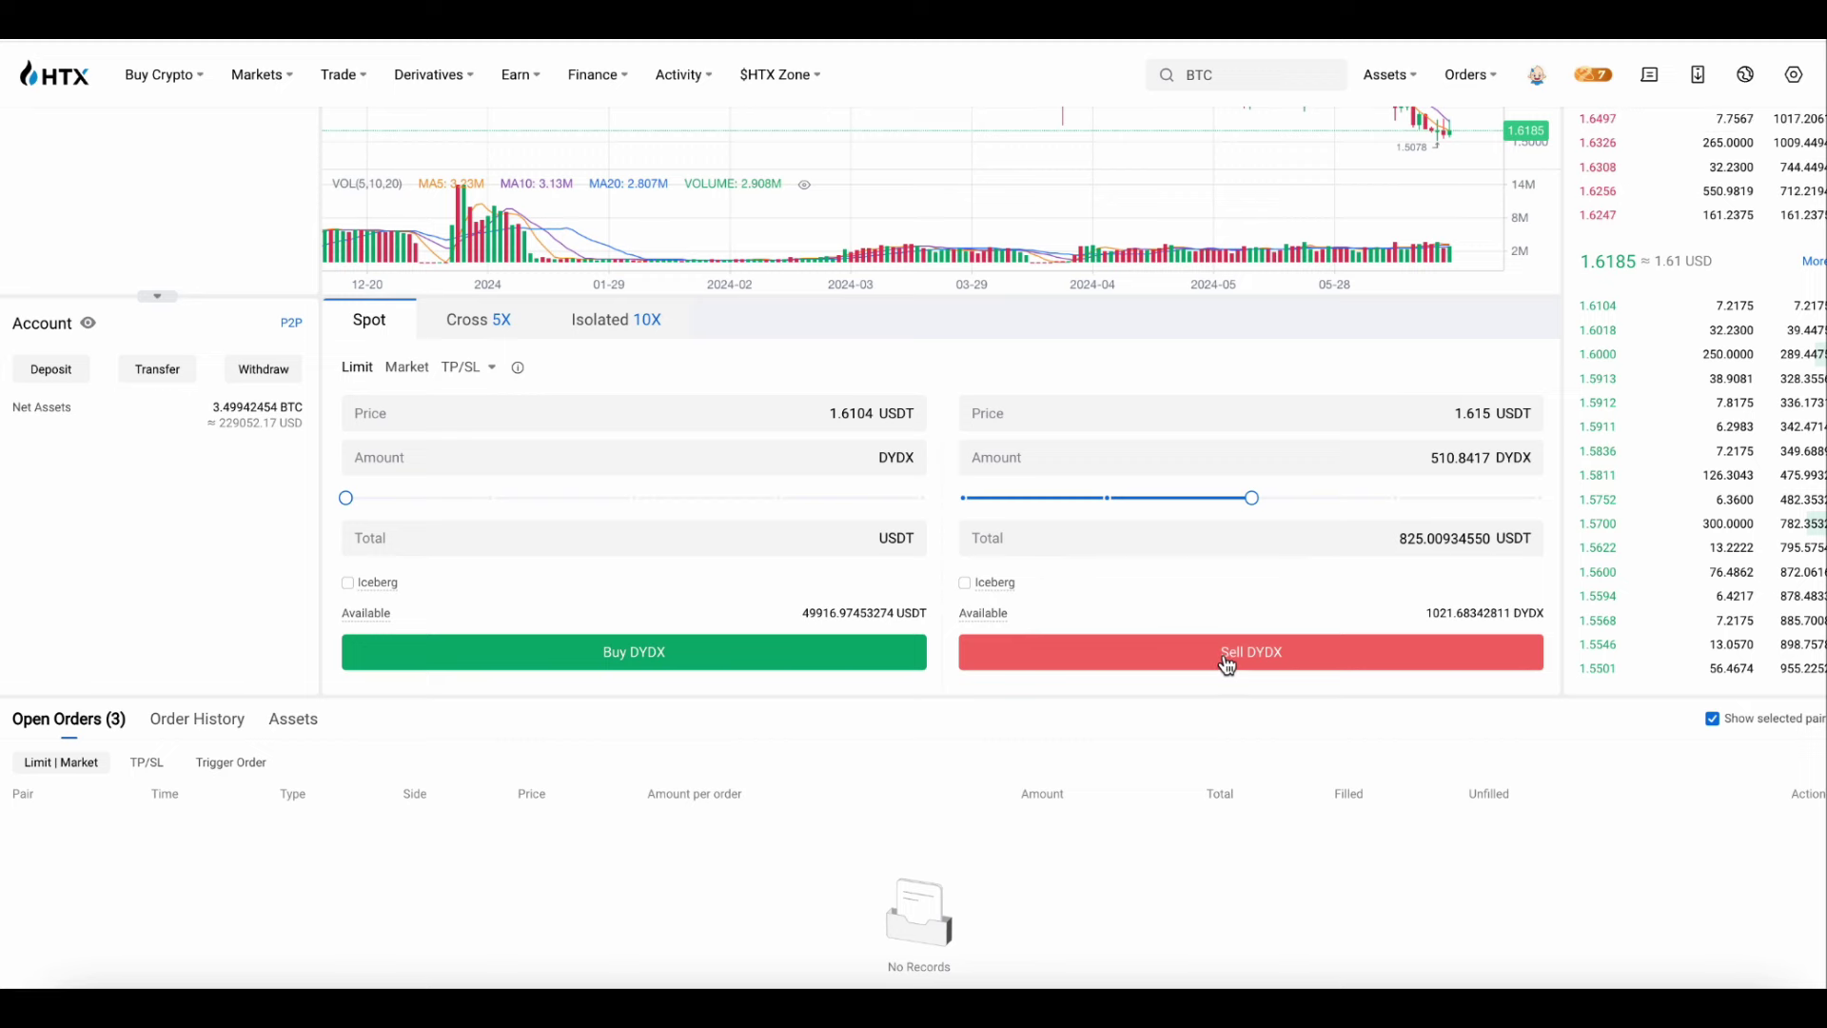
click(1228, 666)
click(1095, 676)
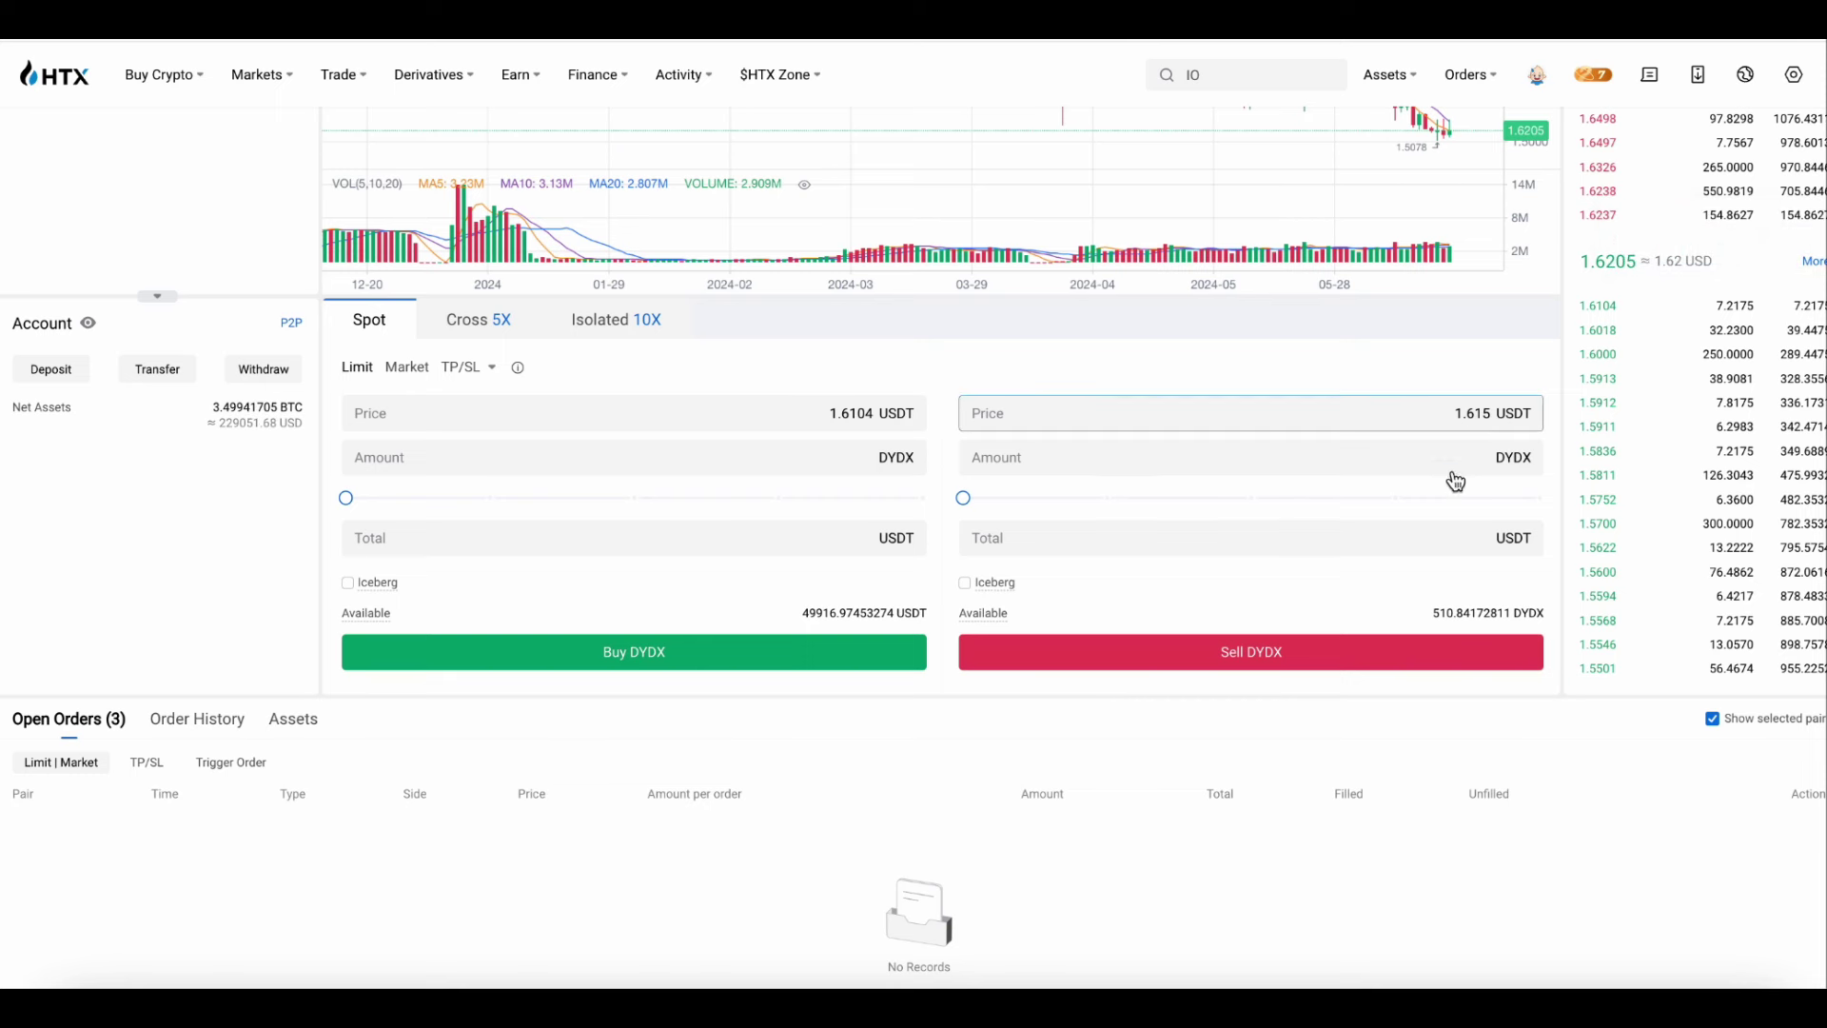
Step: Sell the remaining 510.8417 DYDX at 1.615 USDT
click(1544, 499)
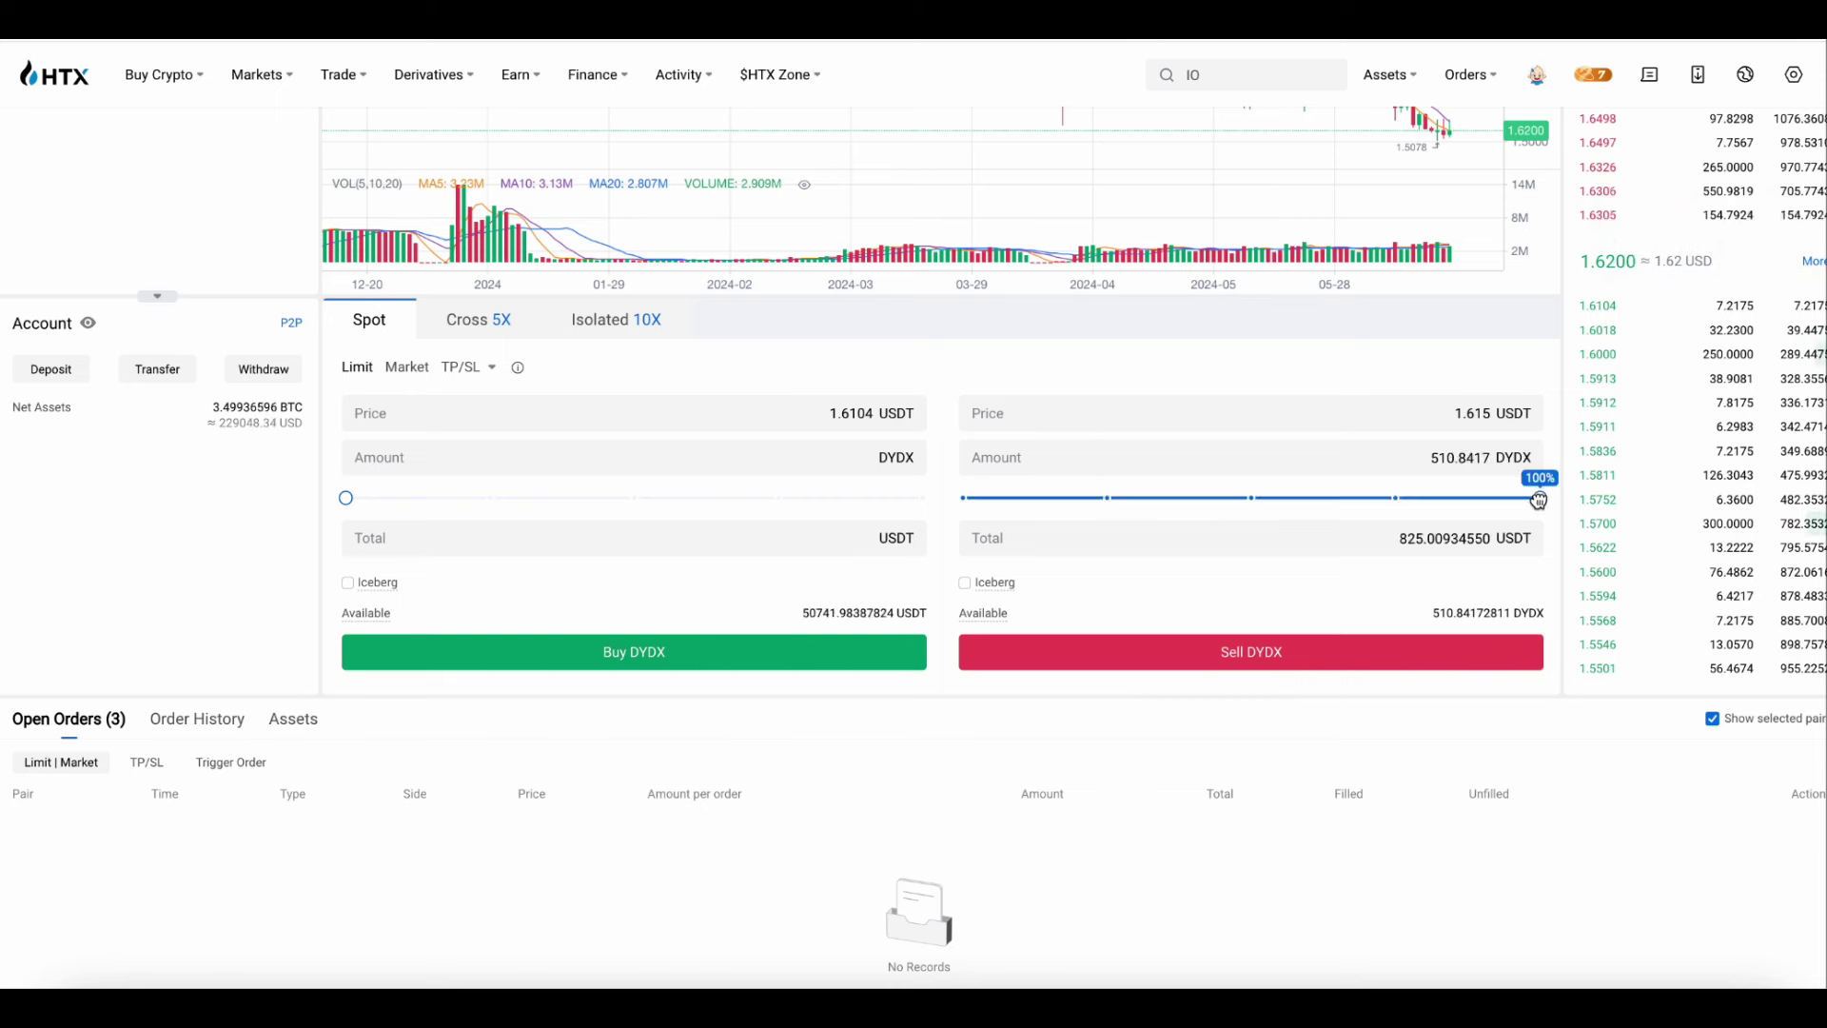
click(1370, 671)
click(1083, 663)
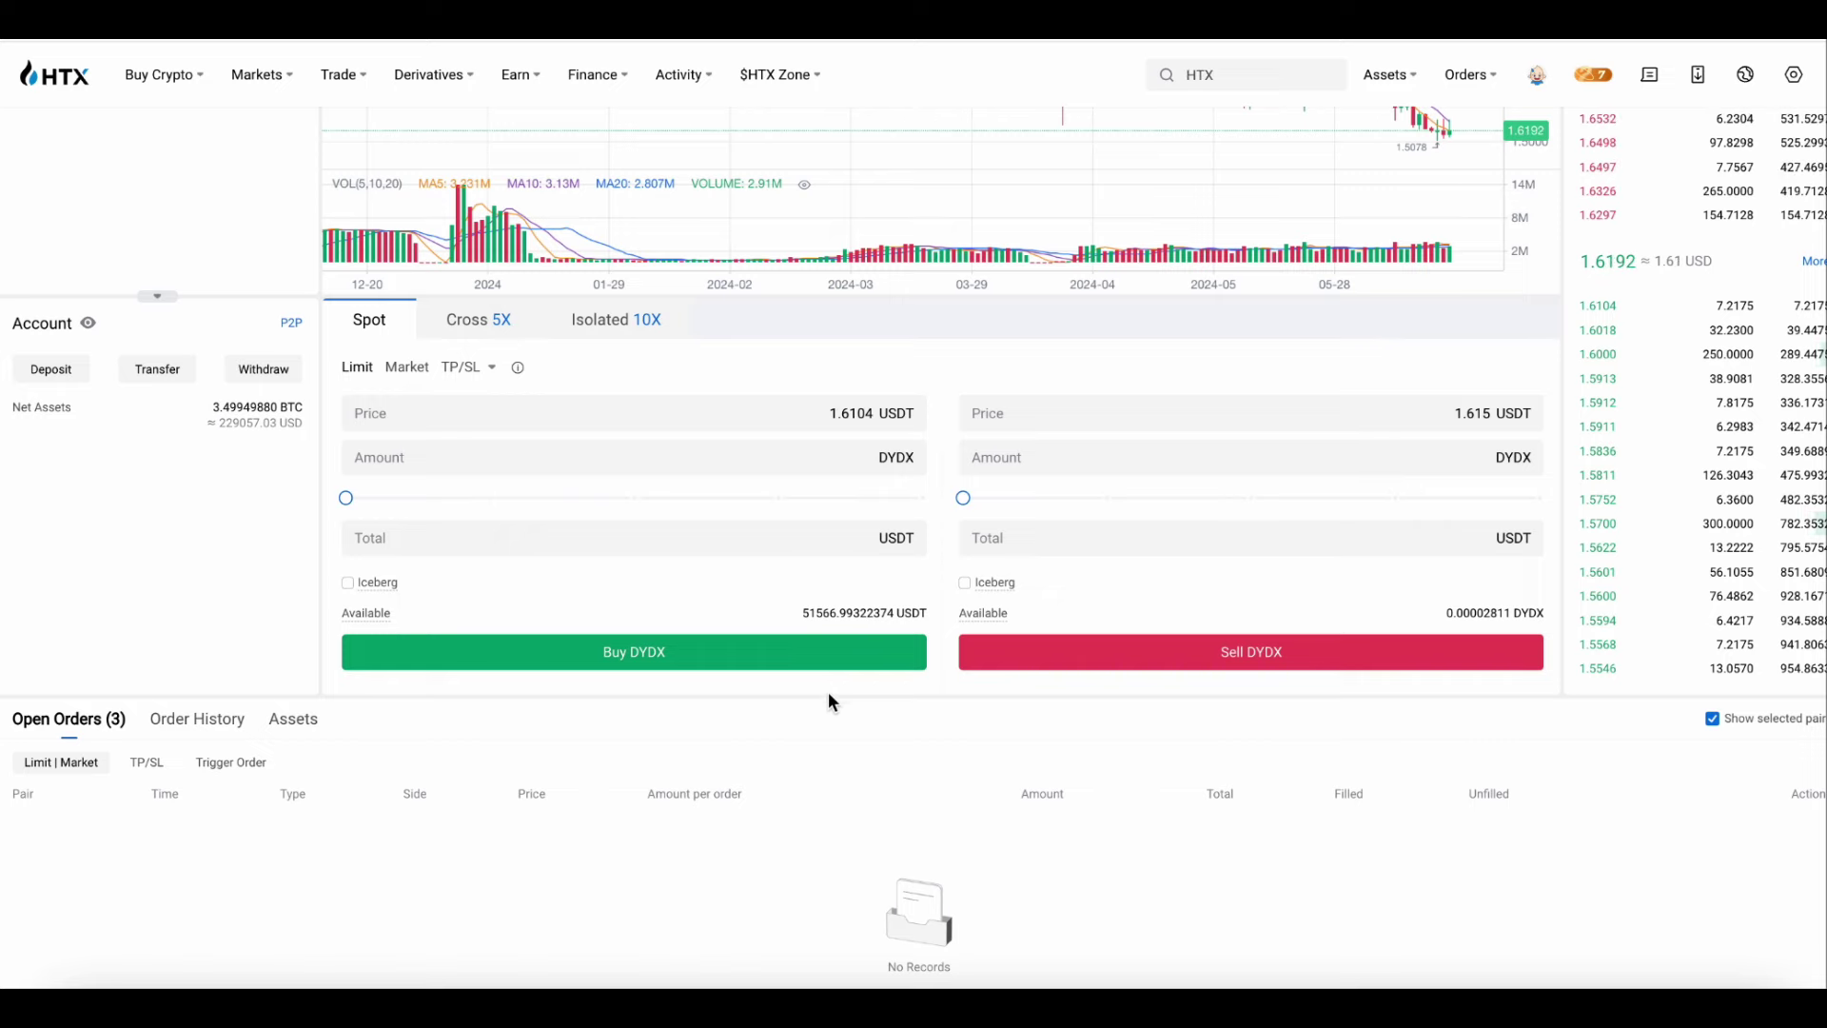
scroll(834, 656, down, 1)
Step: On Bybit's DYDX/USDT page, buy 1021 DYDX at the 1.437 order-book price
click(223, 981)
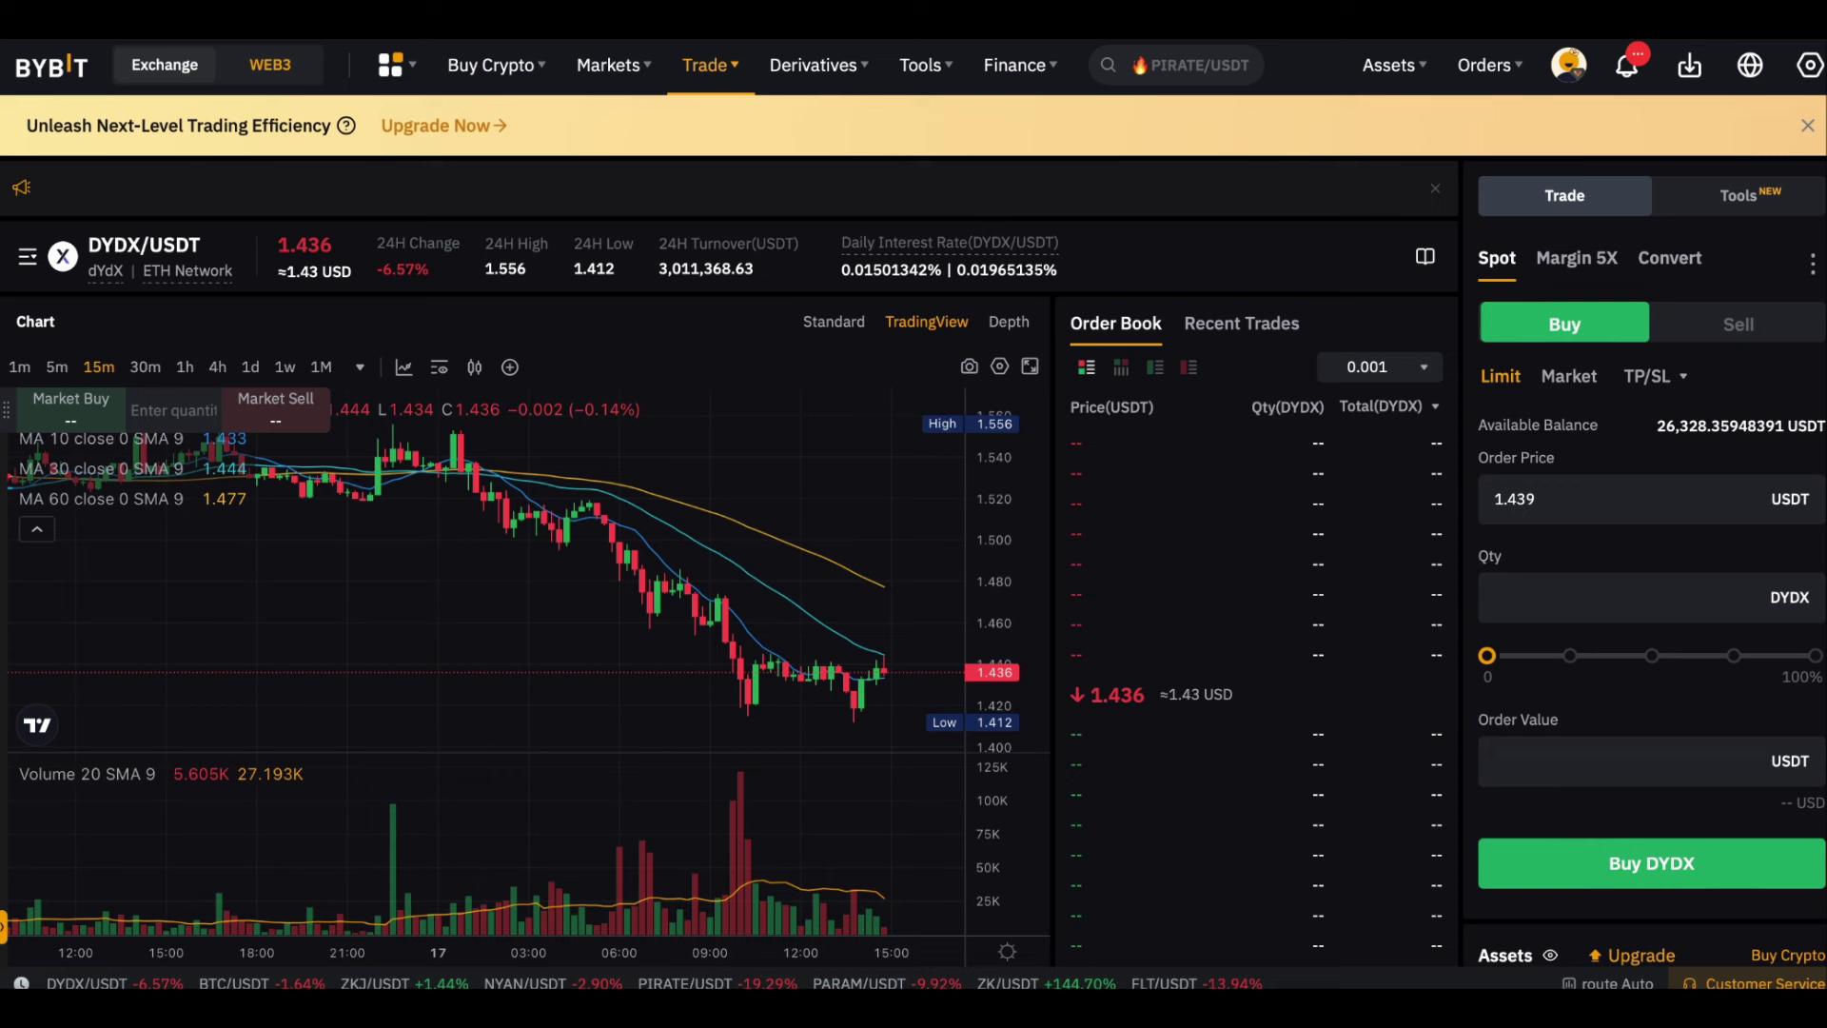
click(1124, 640)
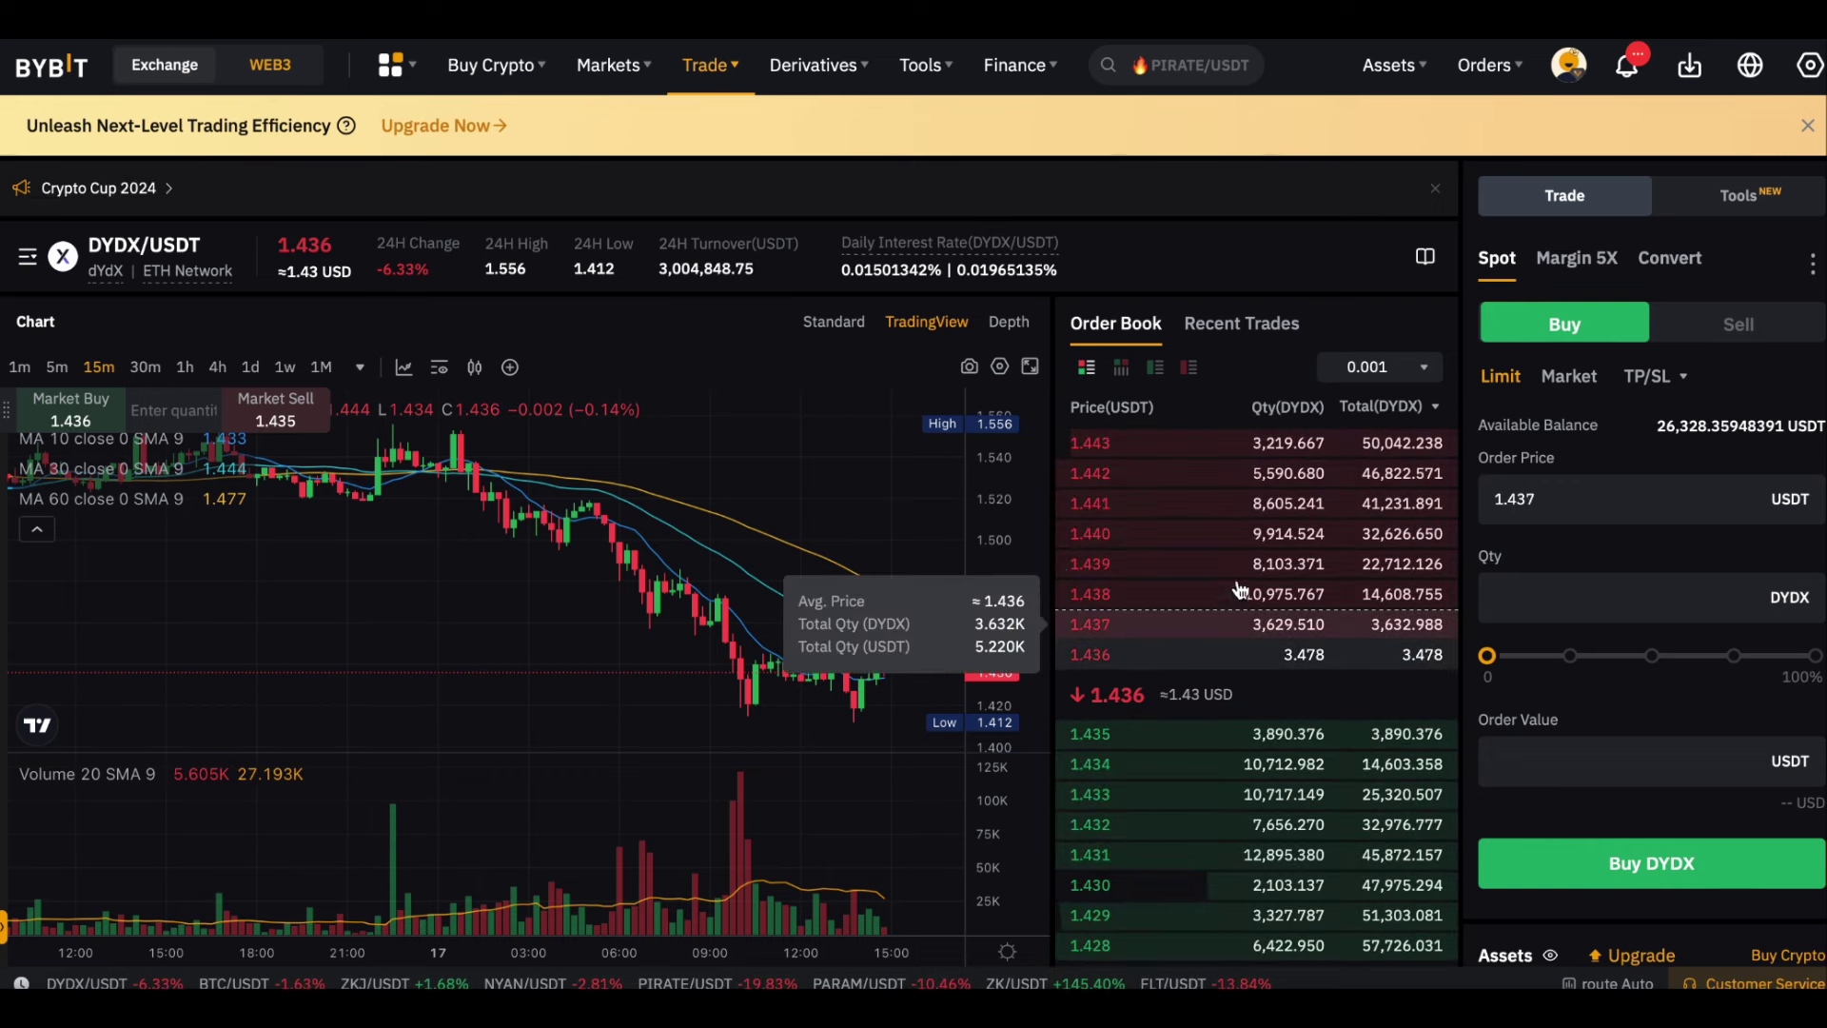
click(1602, 597)
text(1021)
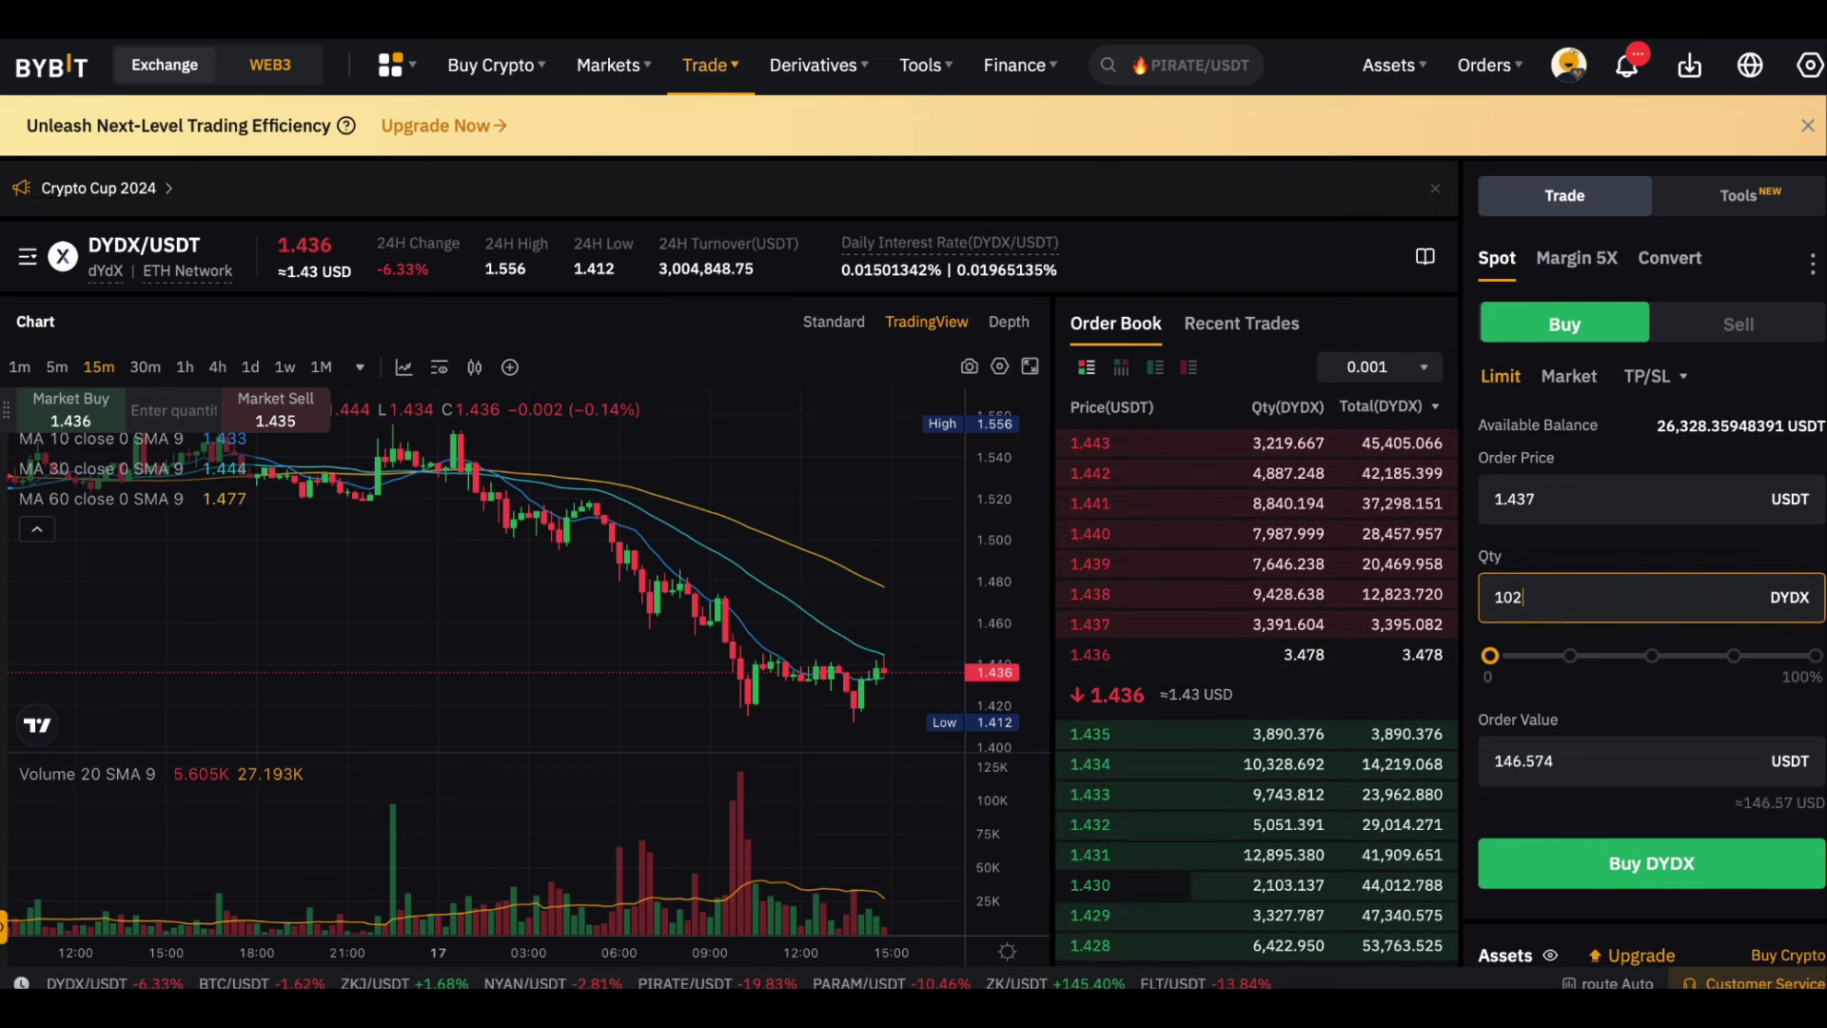
click(1651, 863)
click(845, 745)
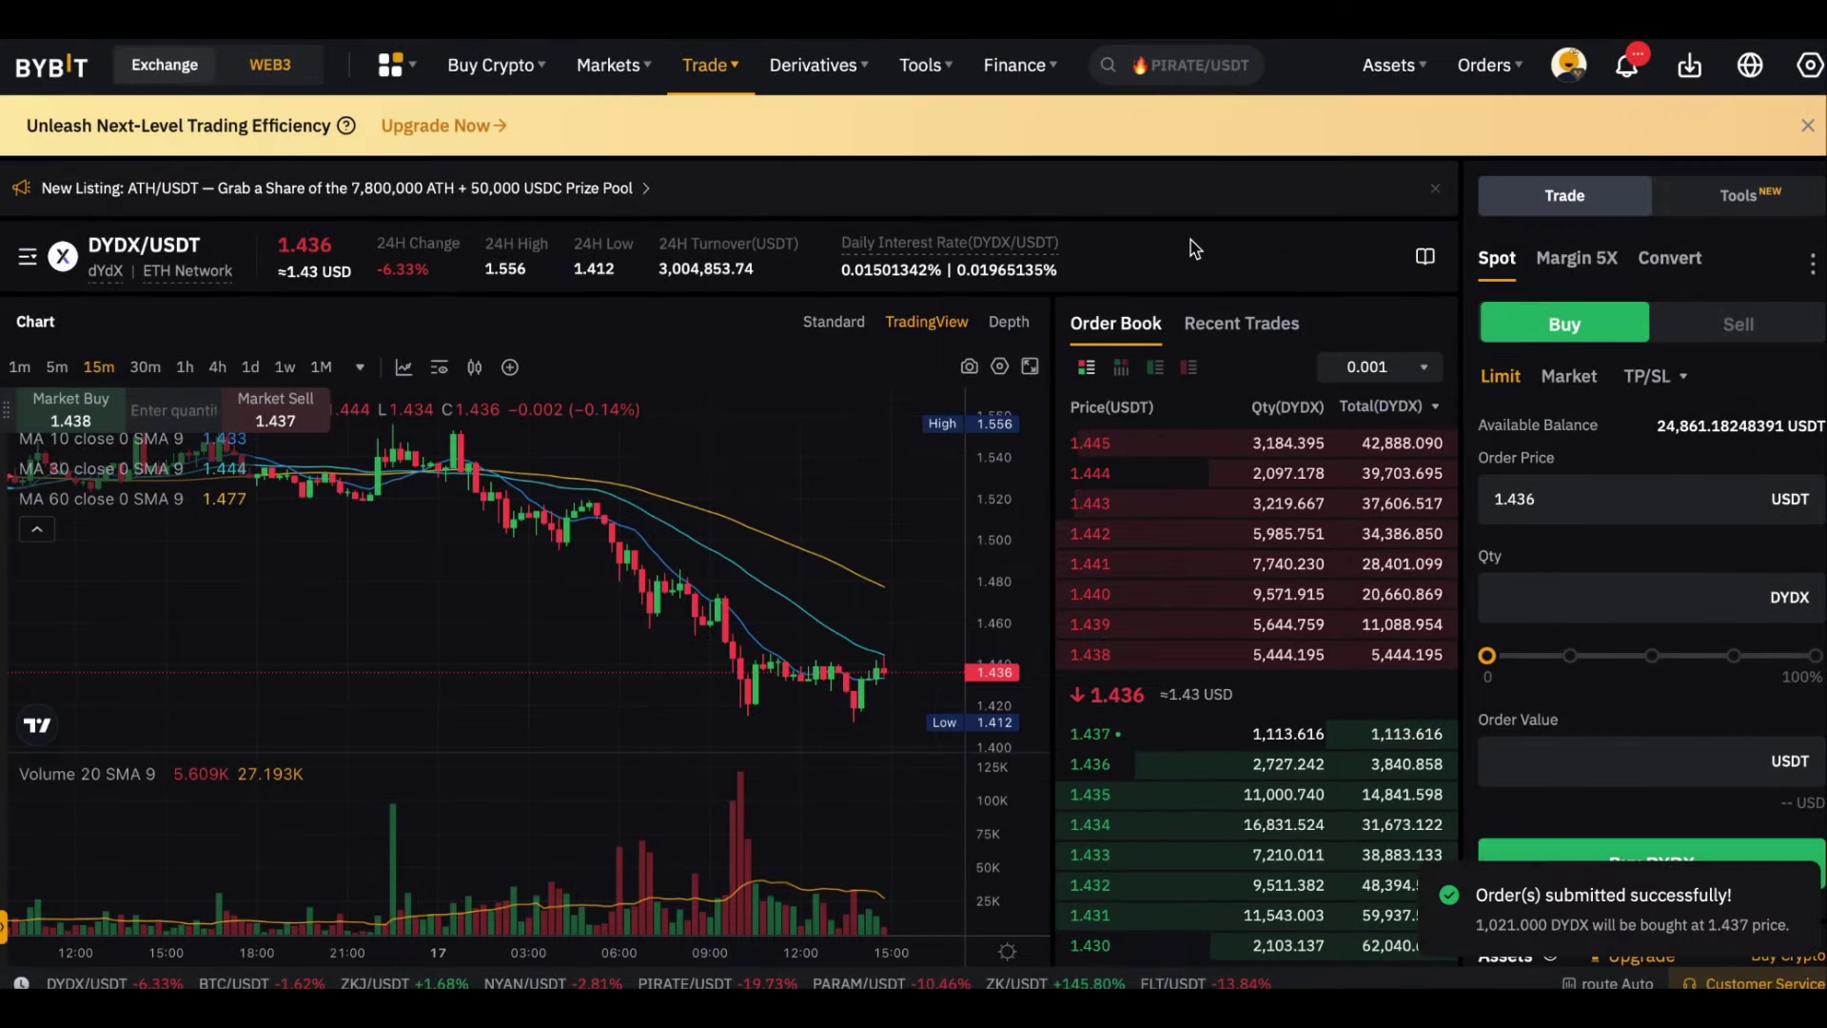
scroll(723, 571, down, 2)
Step: Back on HTX, check Order History for both 510.8417 DYDX sells filled at 1.615
click(288, 988)
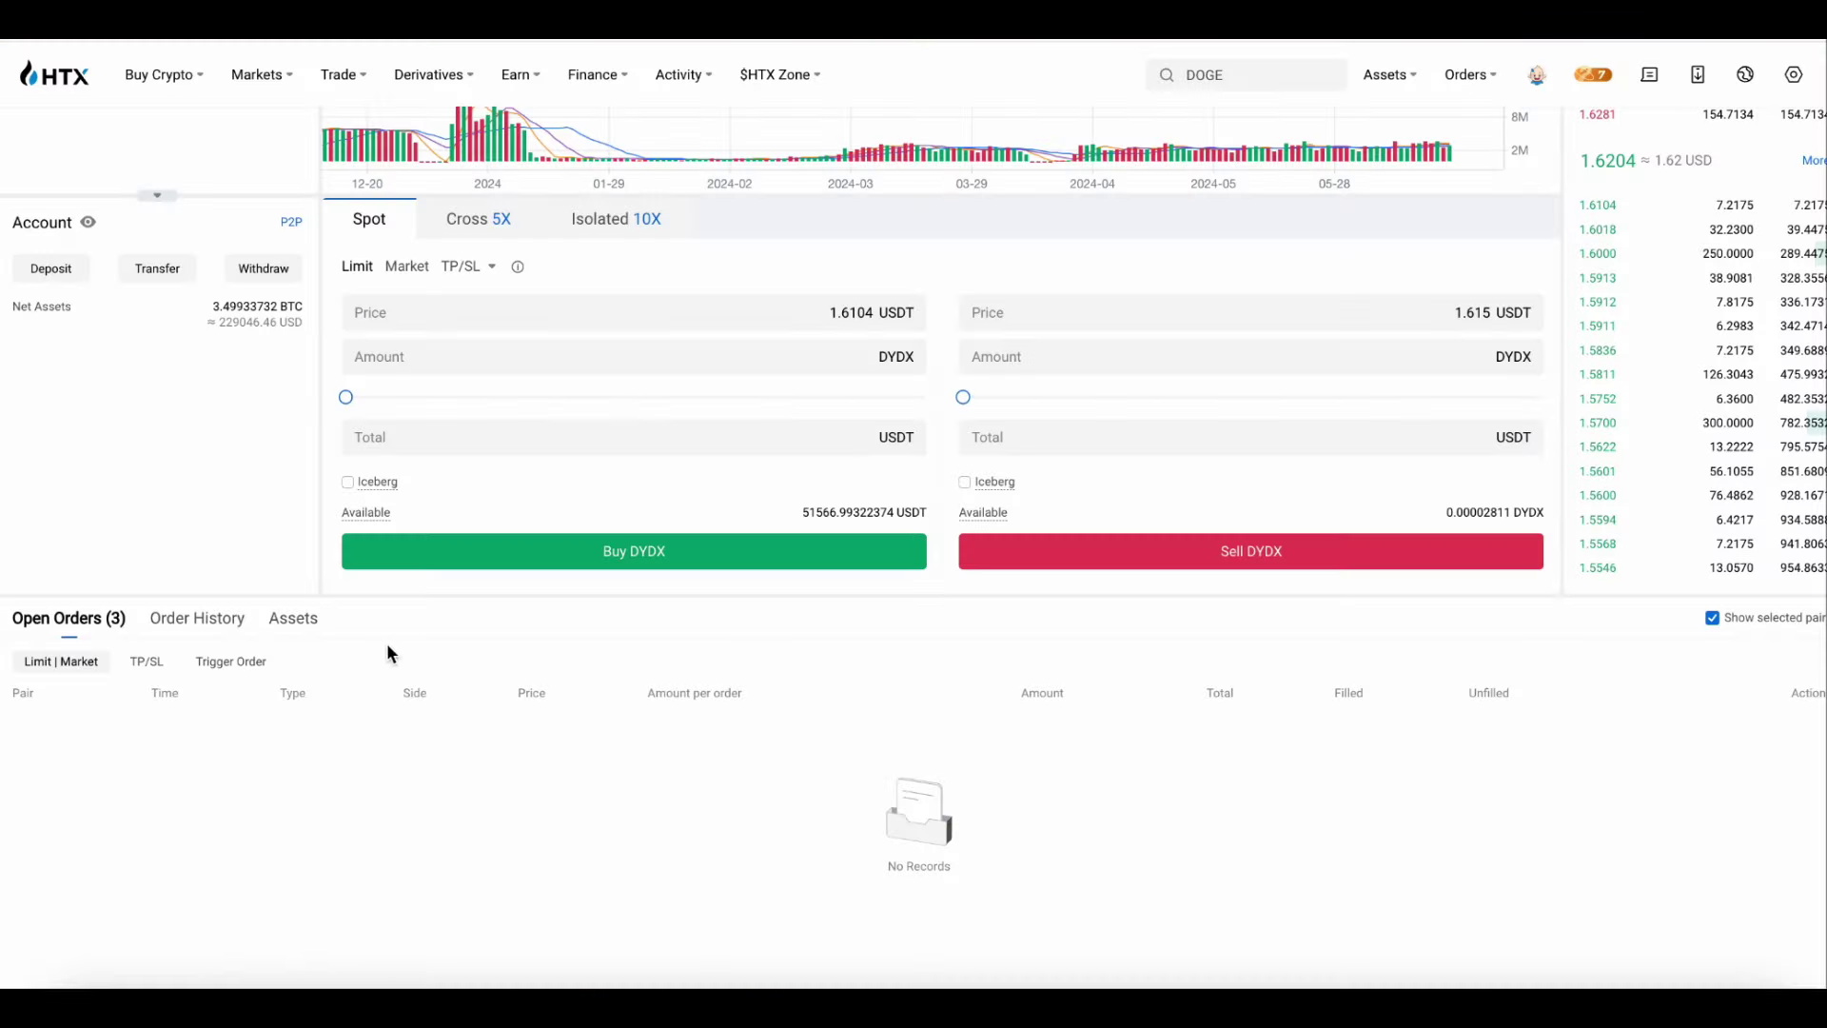
click(200, 624)
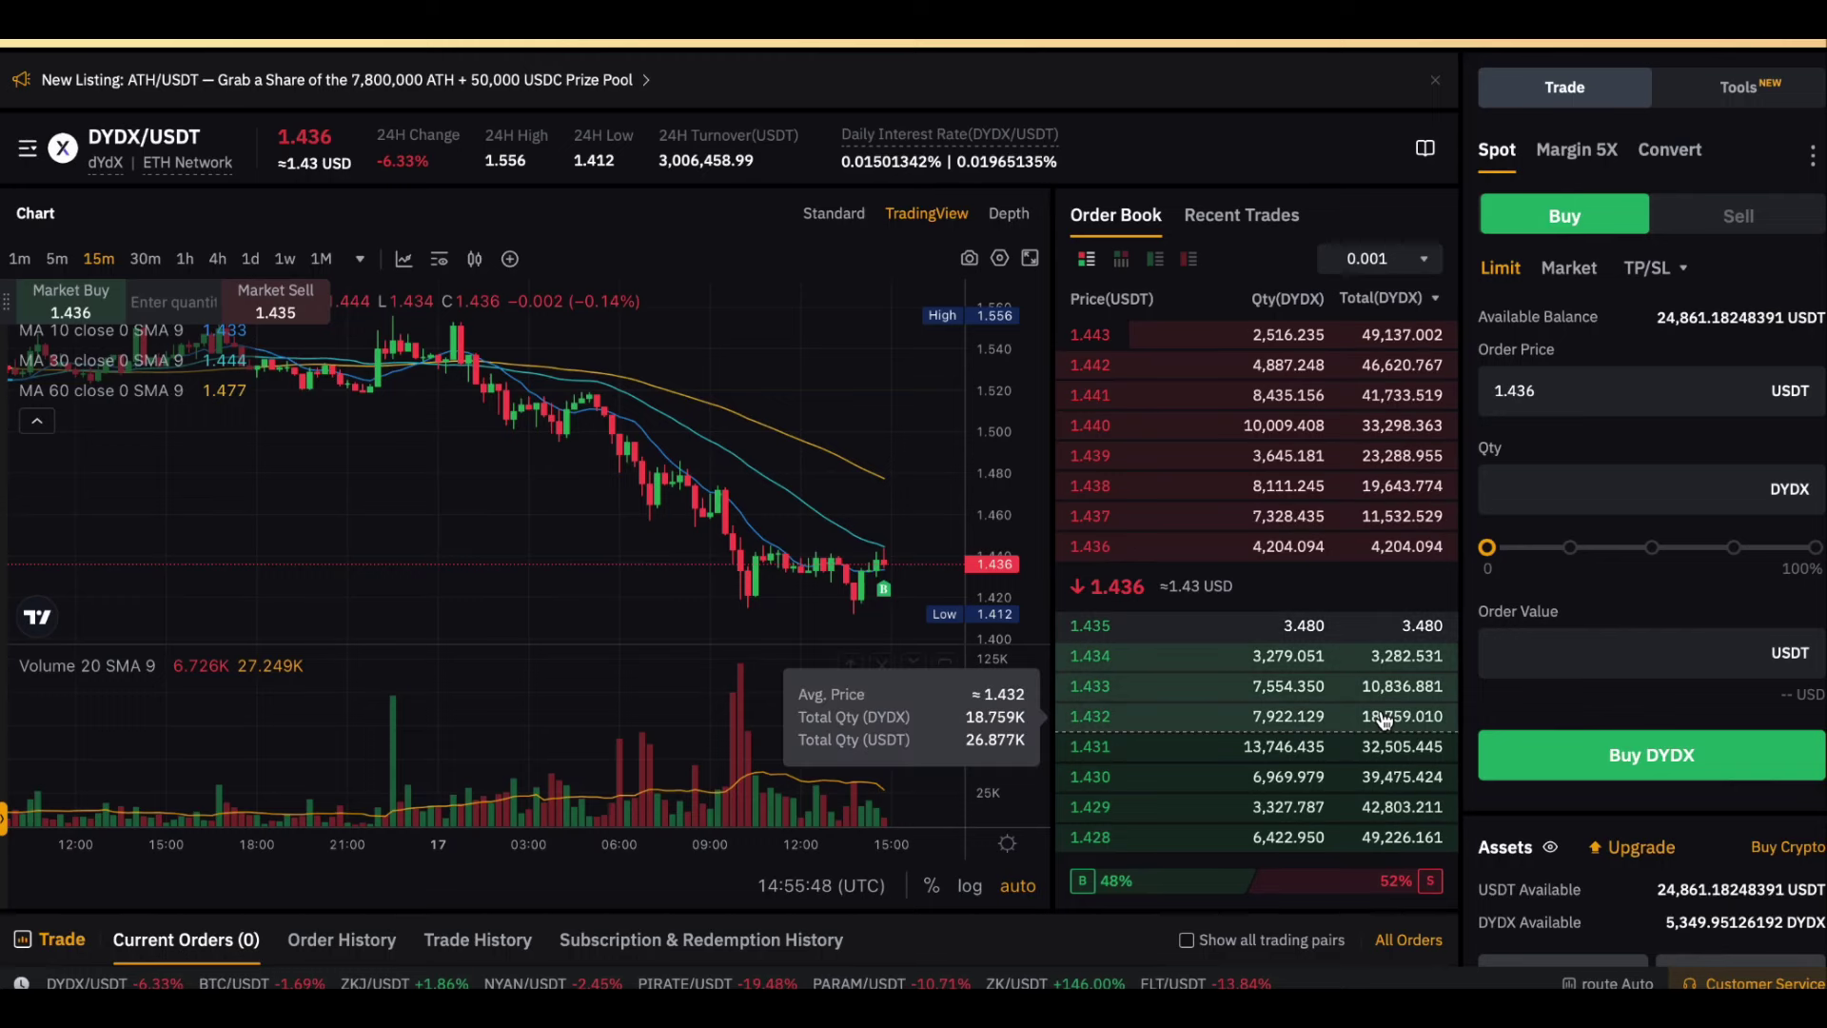
scroll(1603, 609, down, 3)
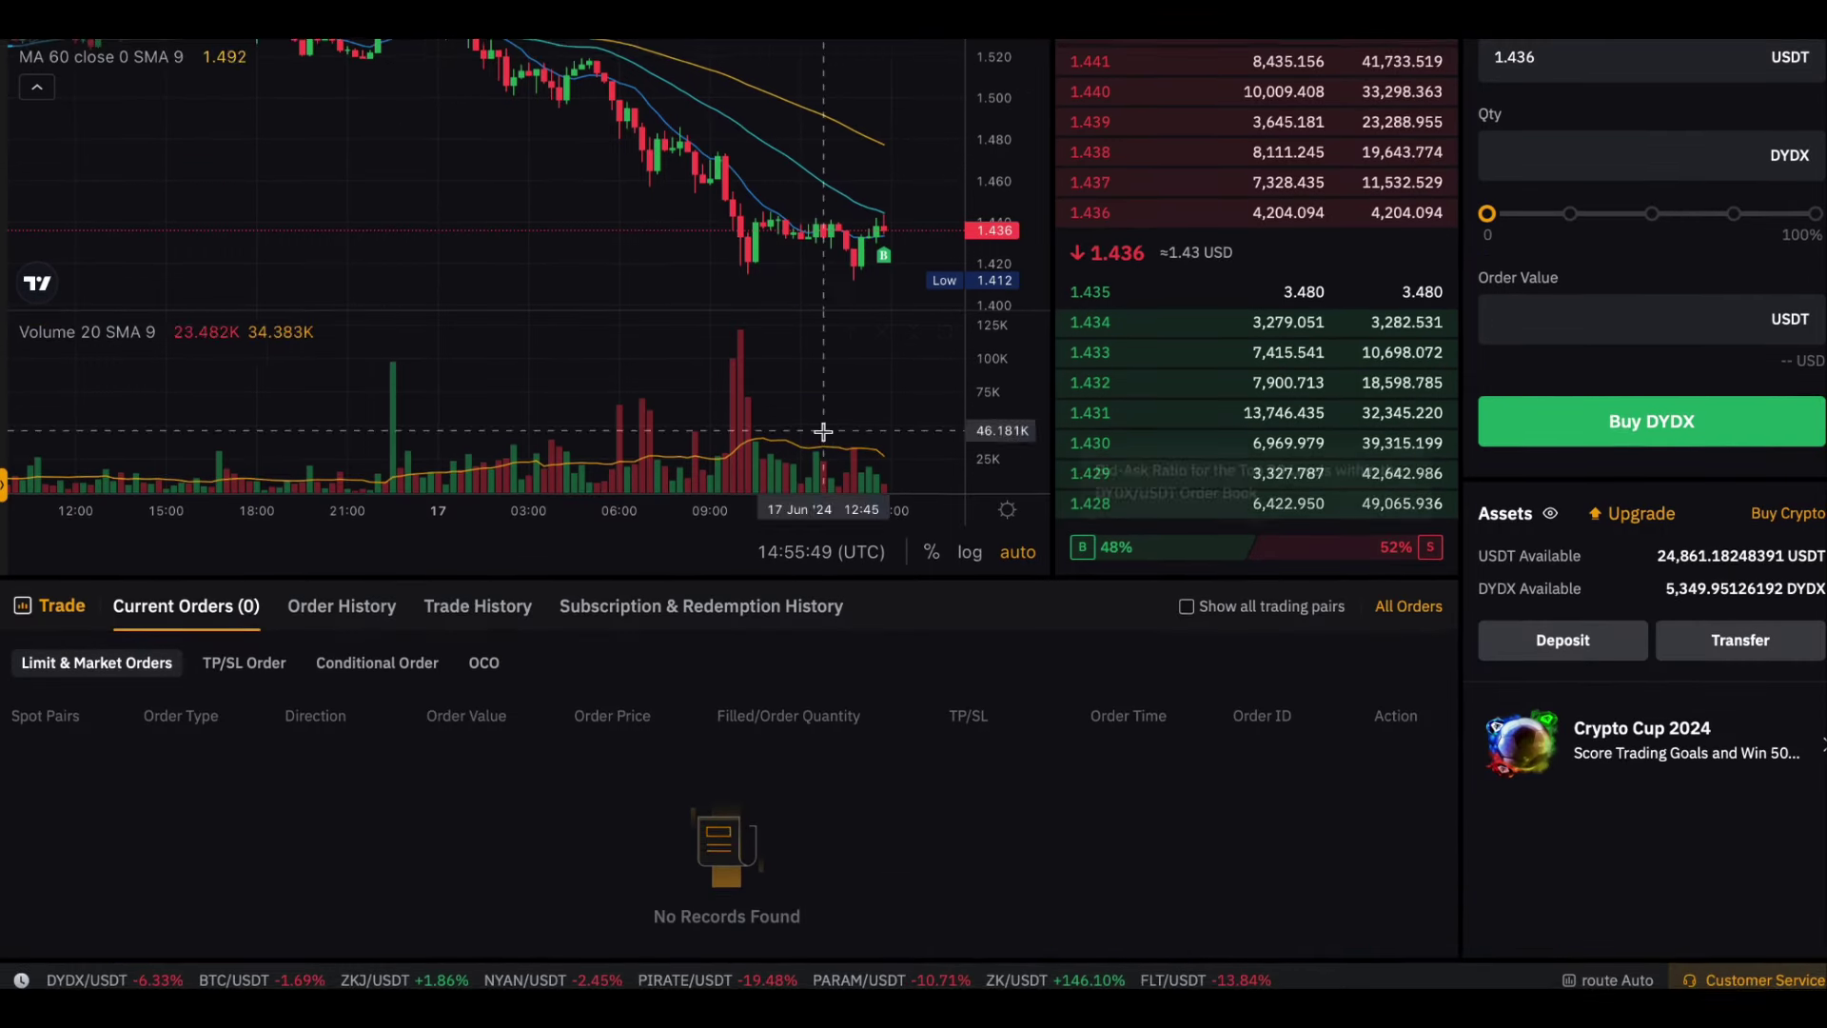
click(370, 617)
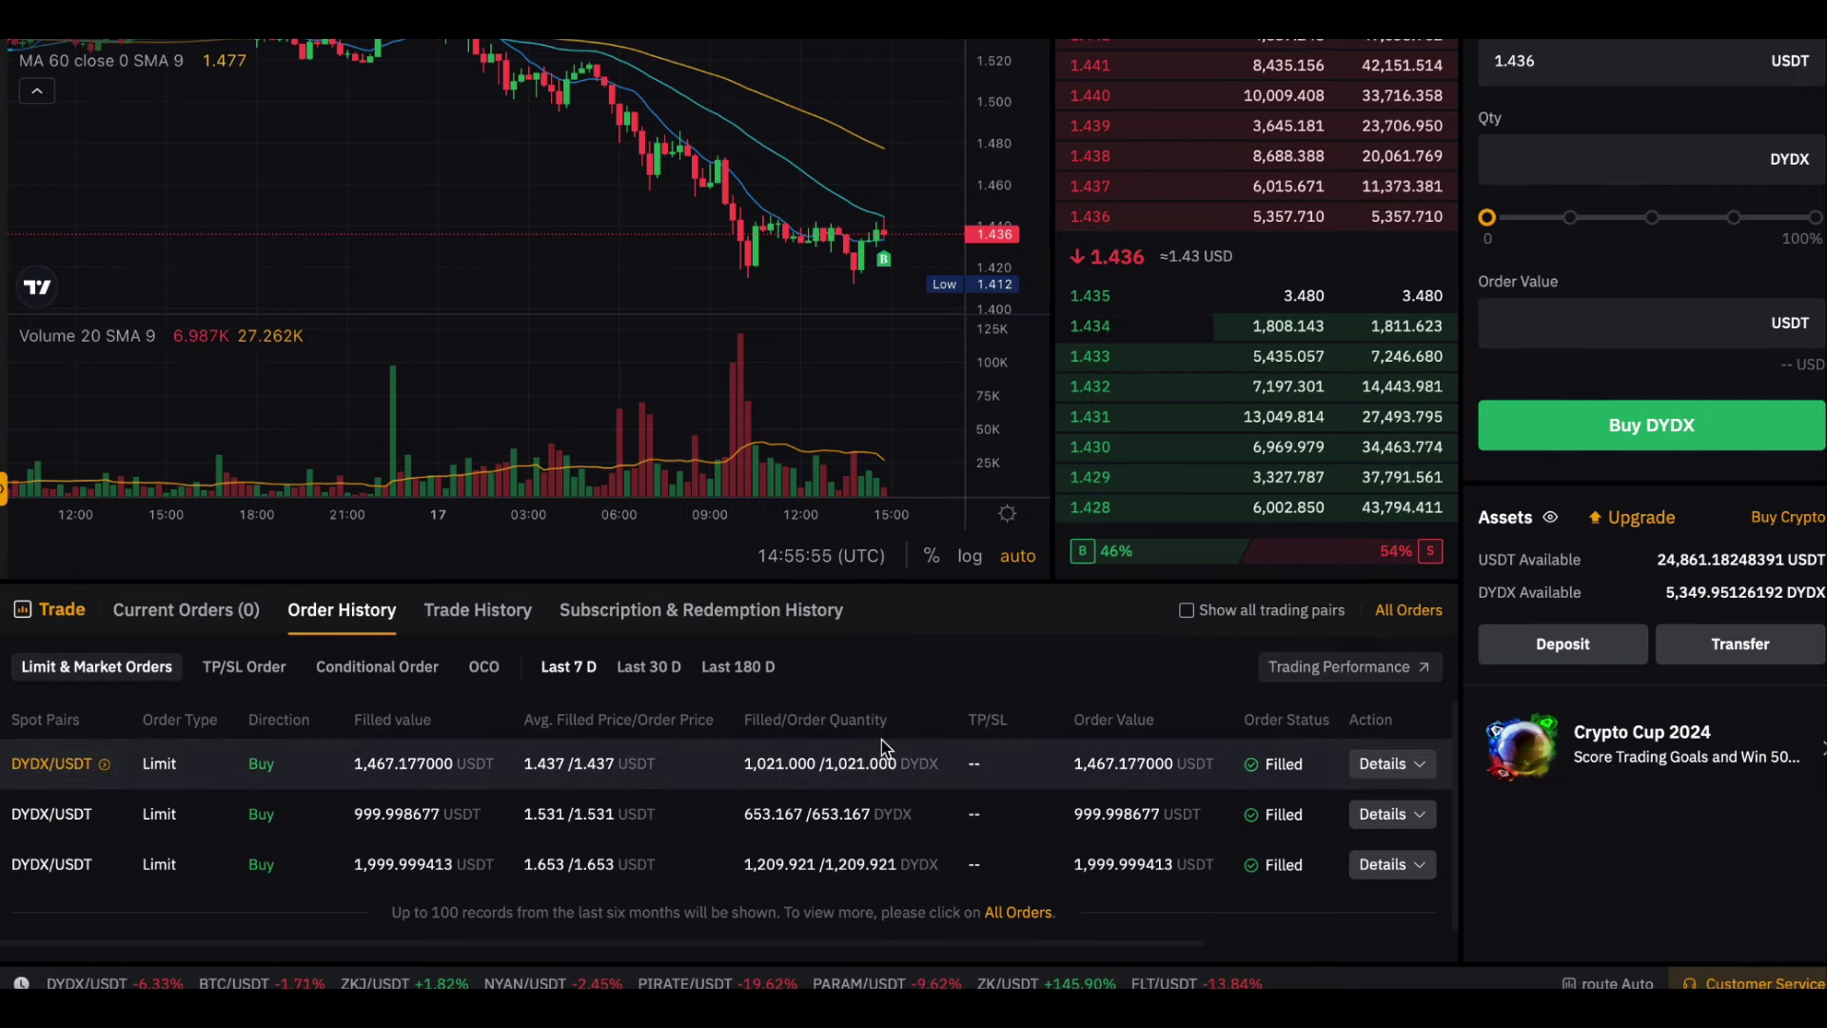
scroll(1128, 635, up, 5)
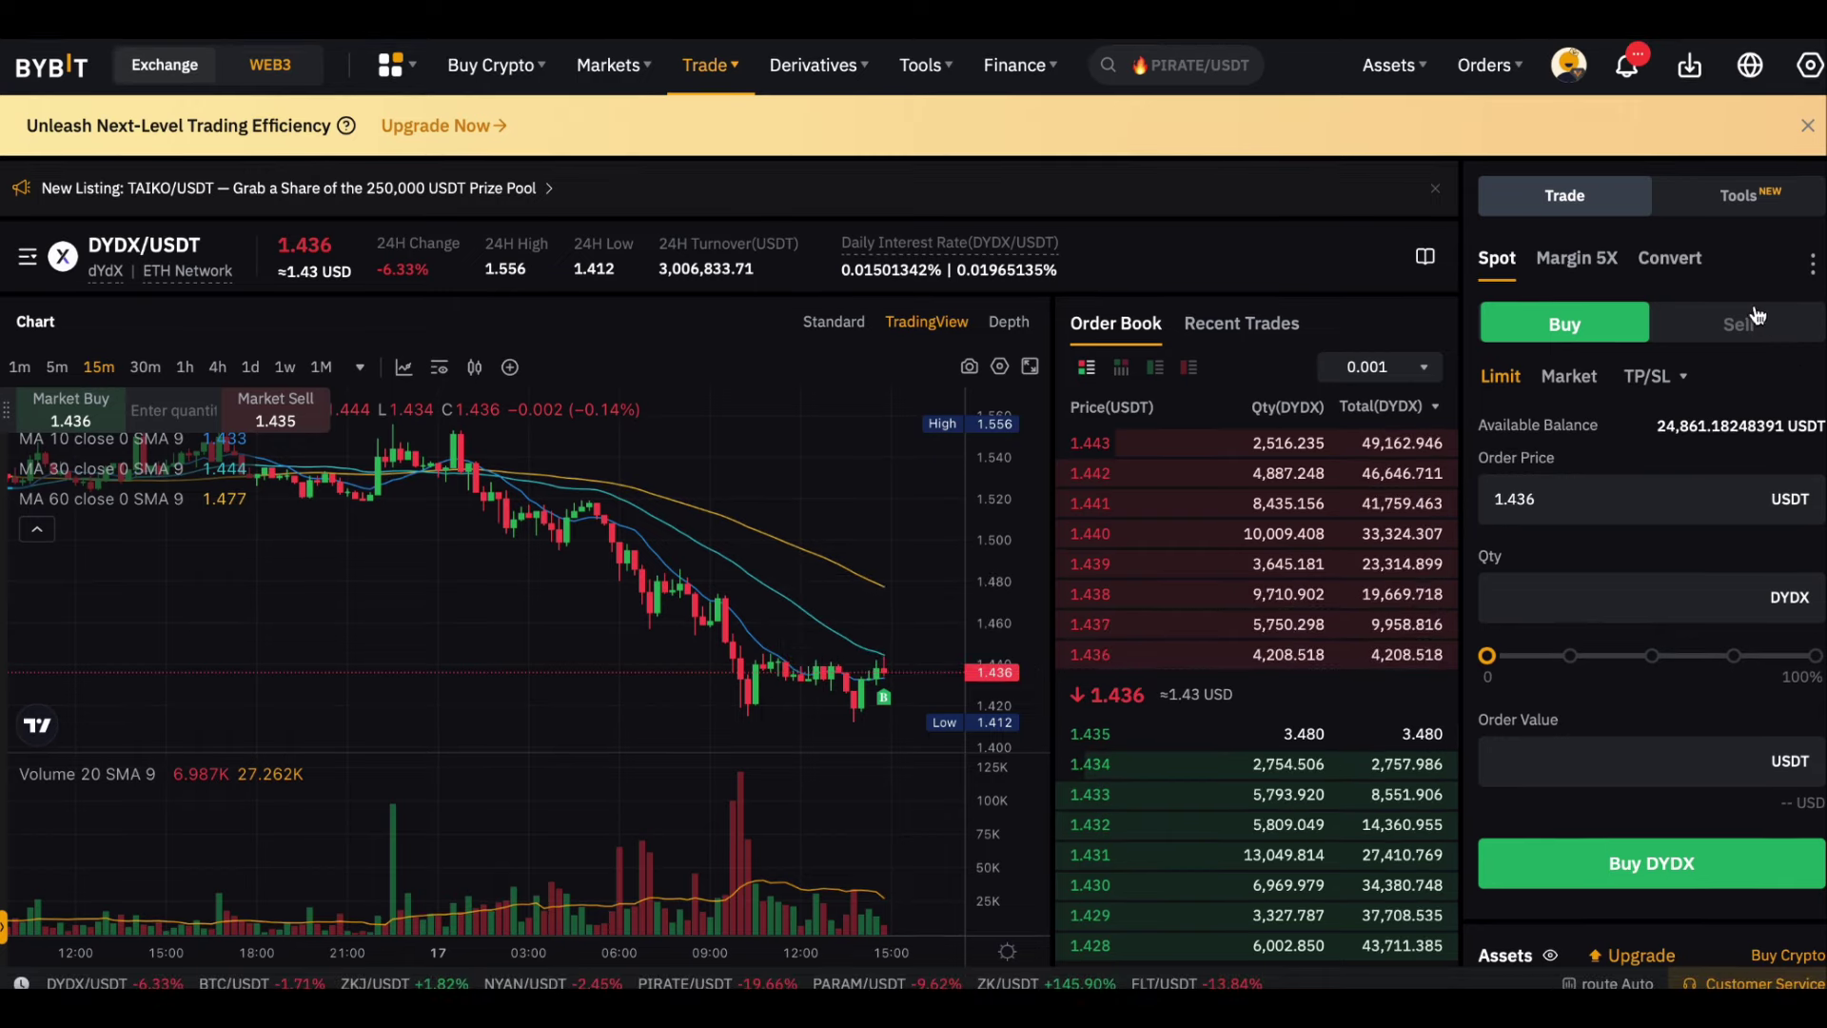
click(1758, 329)
click(1607, 327)
scroll(1334, 309, down, 2)
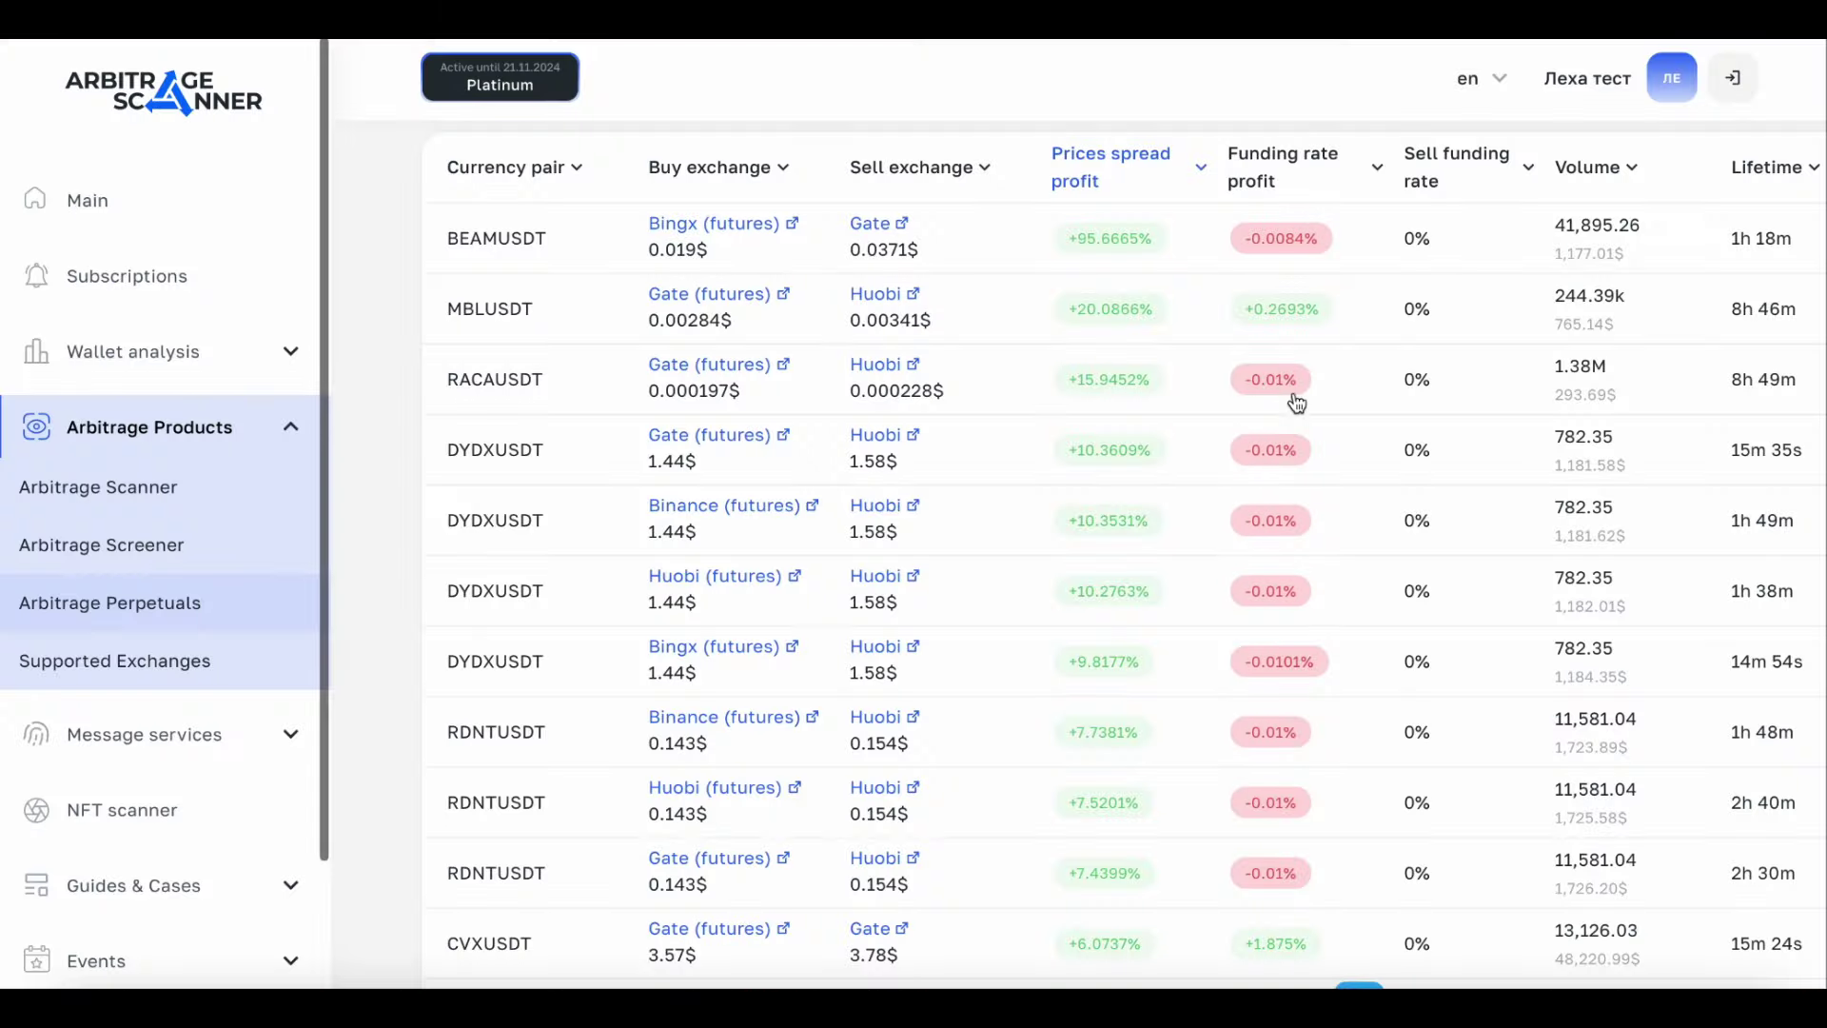
Step: Scroll the scanner table to review the DYDXUSDT and GALAUSDT spread rows
scroll(1297, 399, up, 3)
scroll(1296, 400, right, 3)
scroll(1293, 401, left, 3)
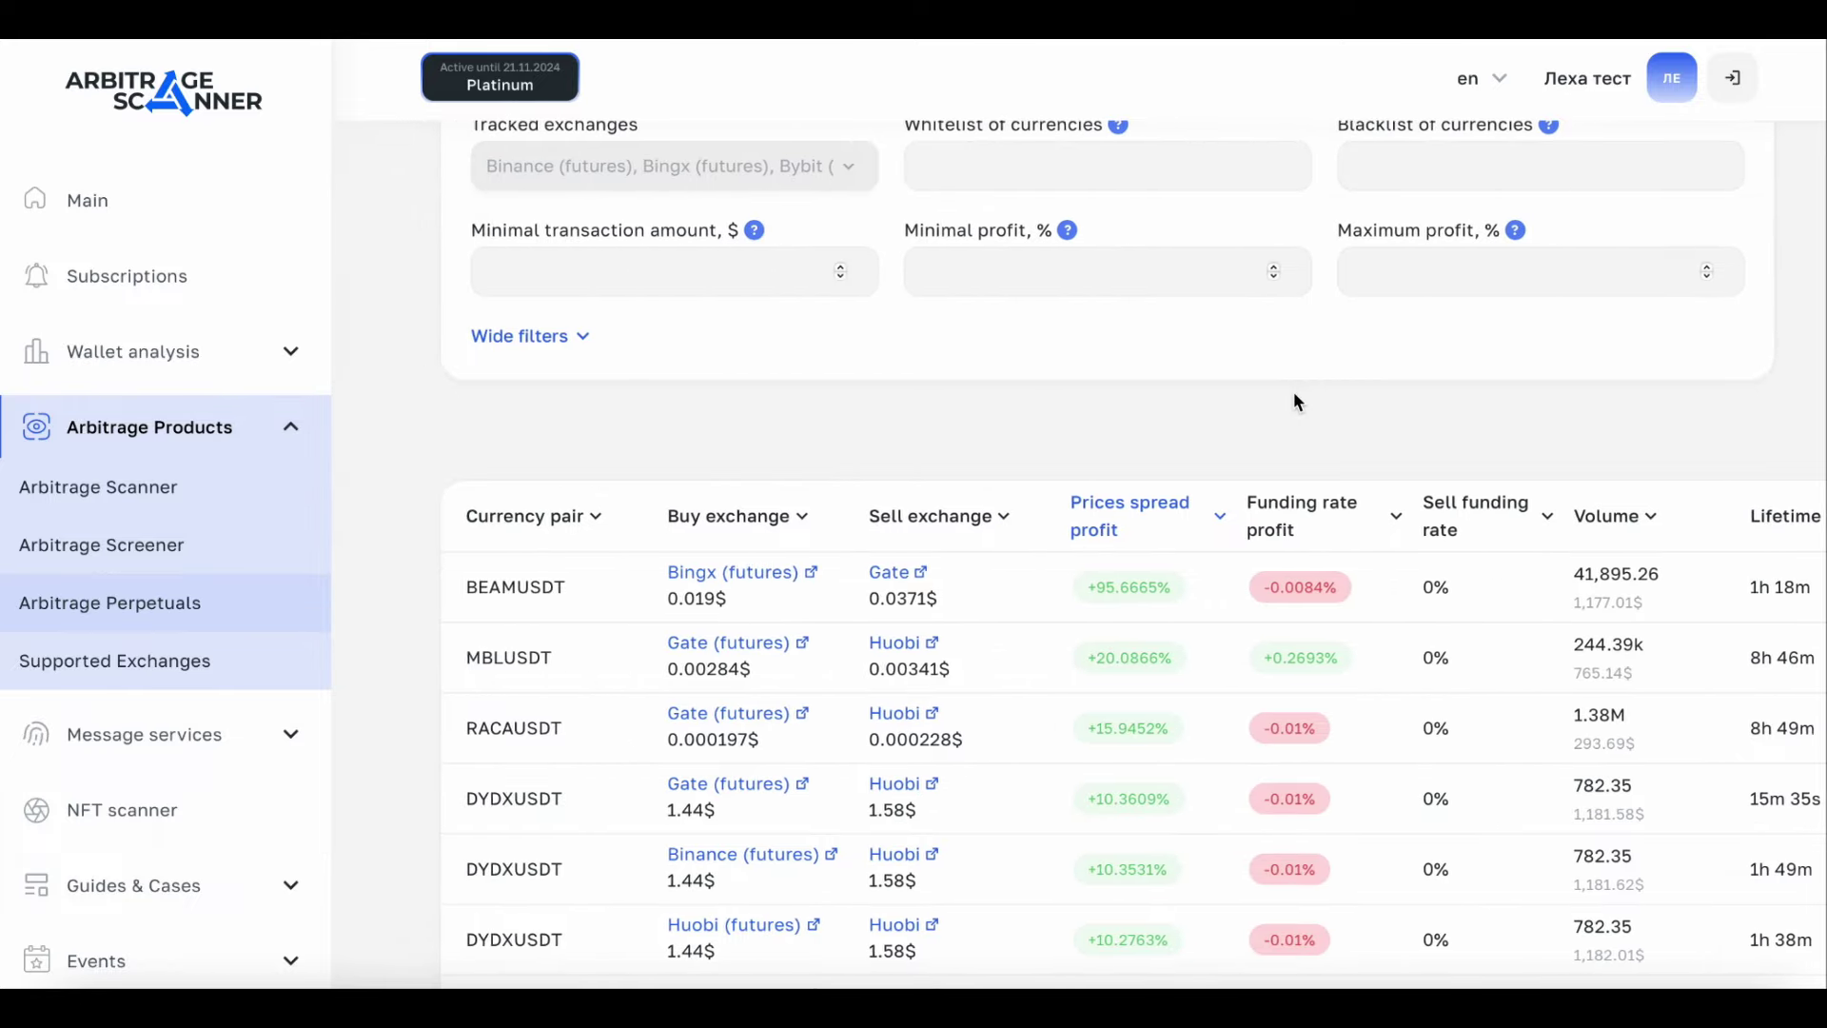
scroll(1293, 401, down, 2)
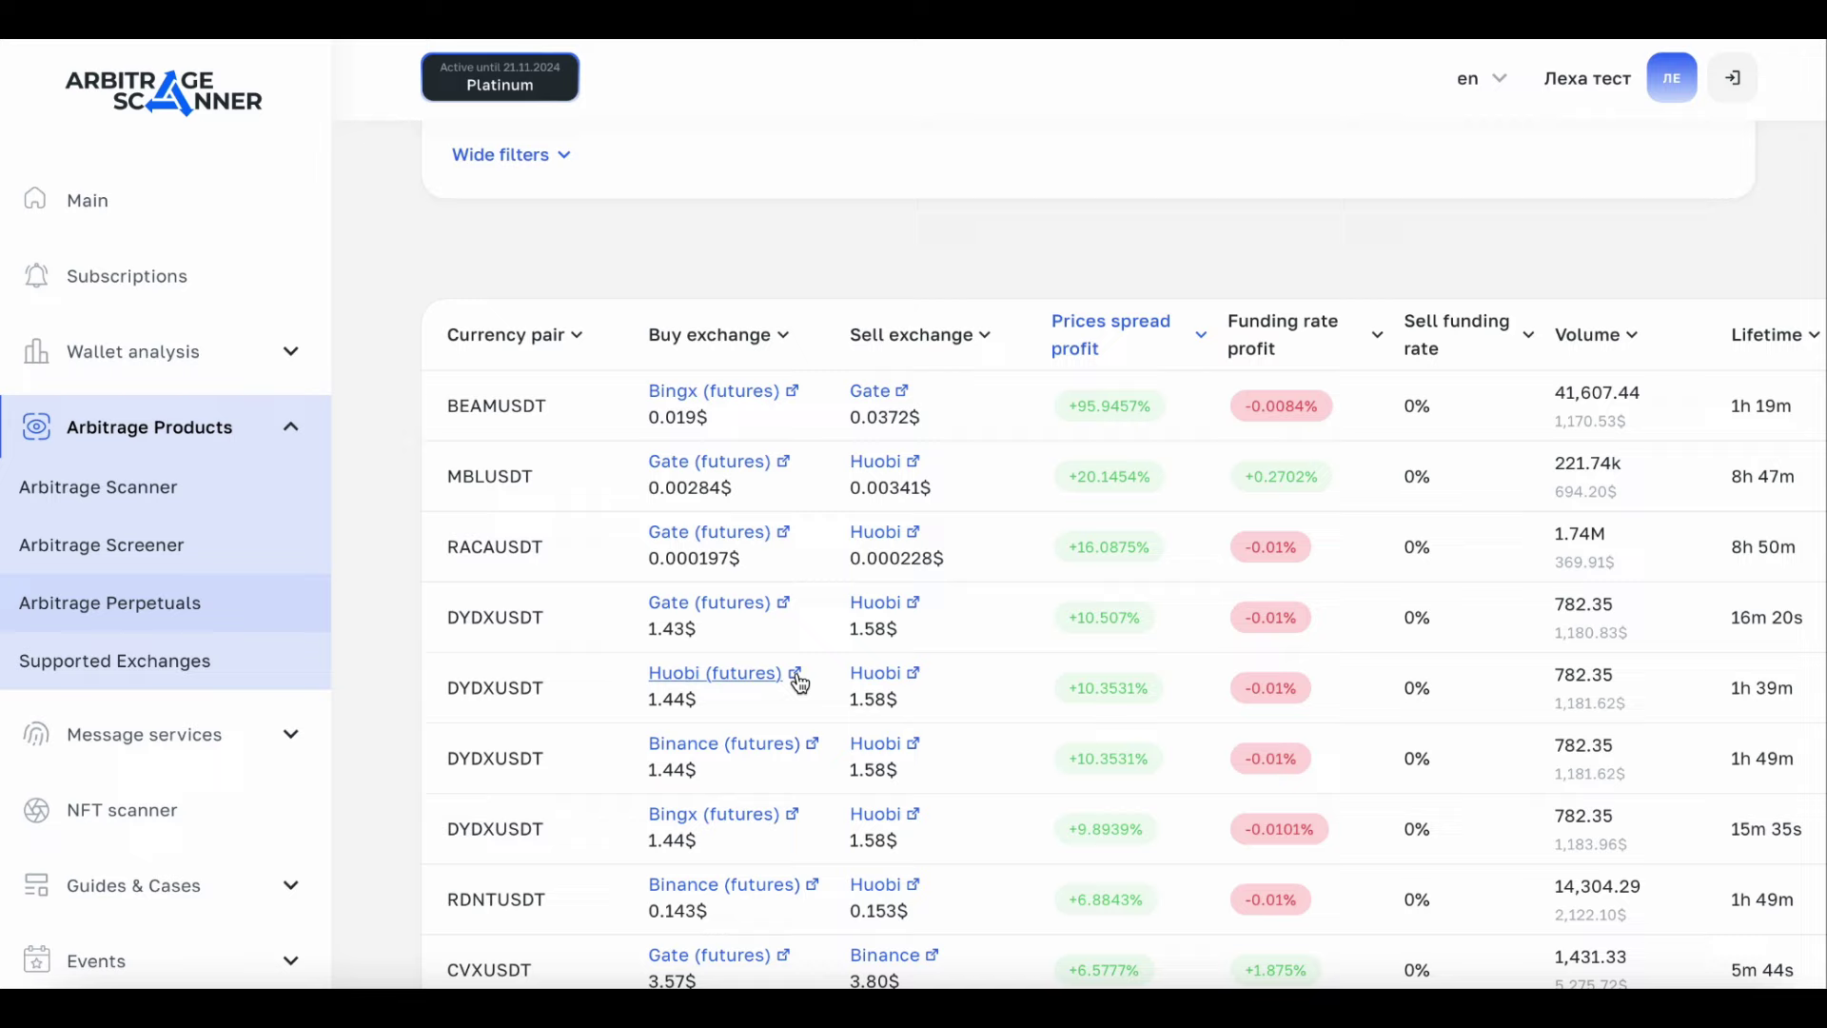
scroll(799, 683, down, 6)
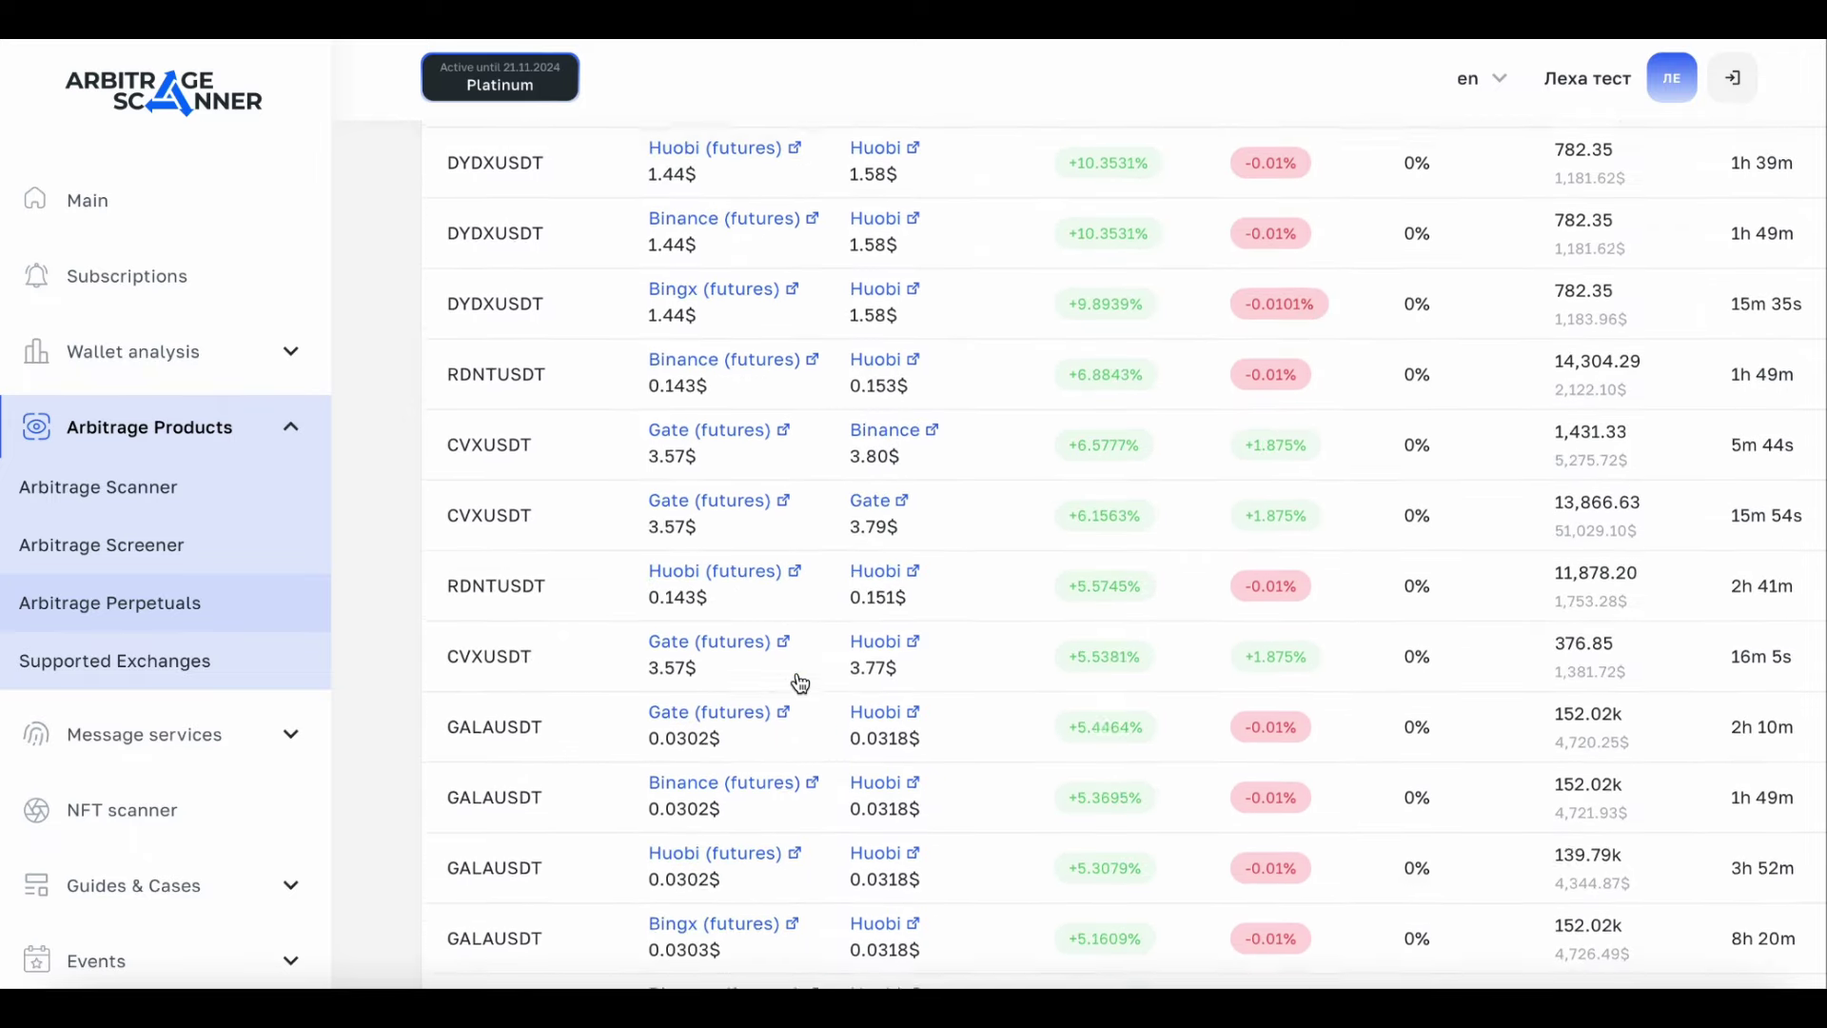
Step: Return to HTX and search 'gala' to open the GALA/USDT spot page
click(286, 1004)
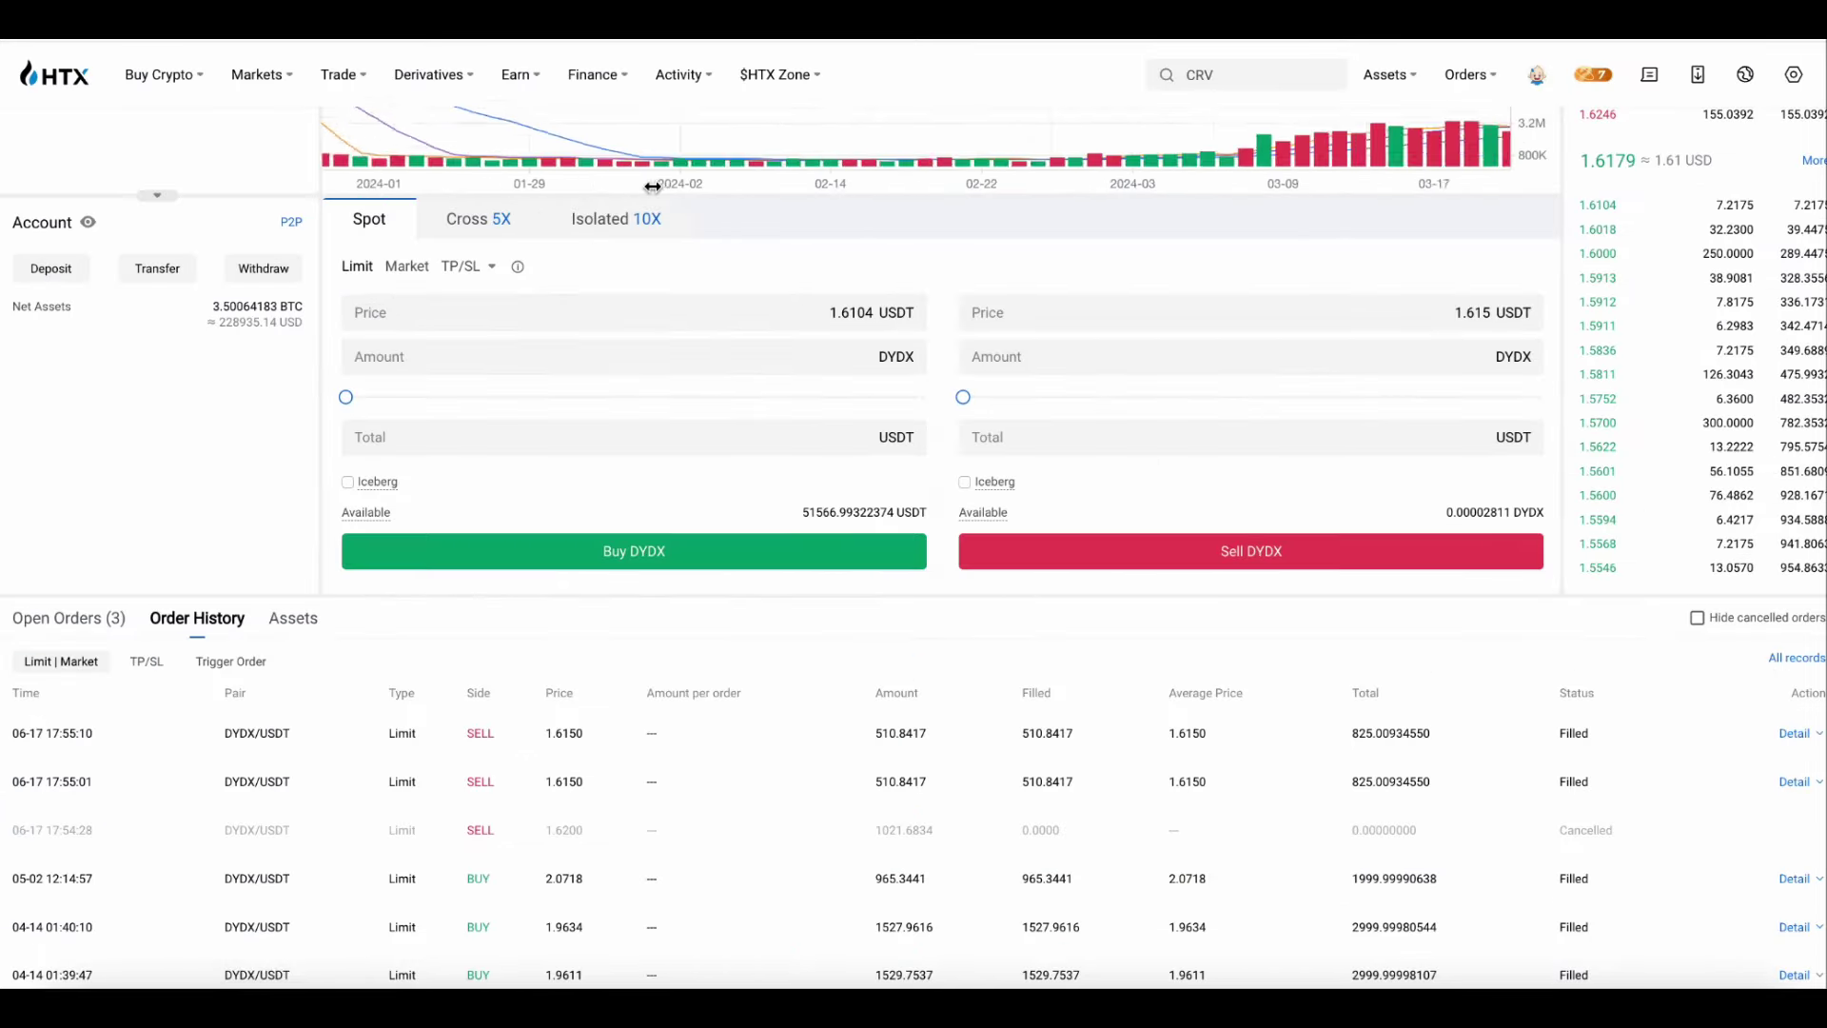
scroll(643, 260, up, 5)
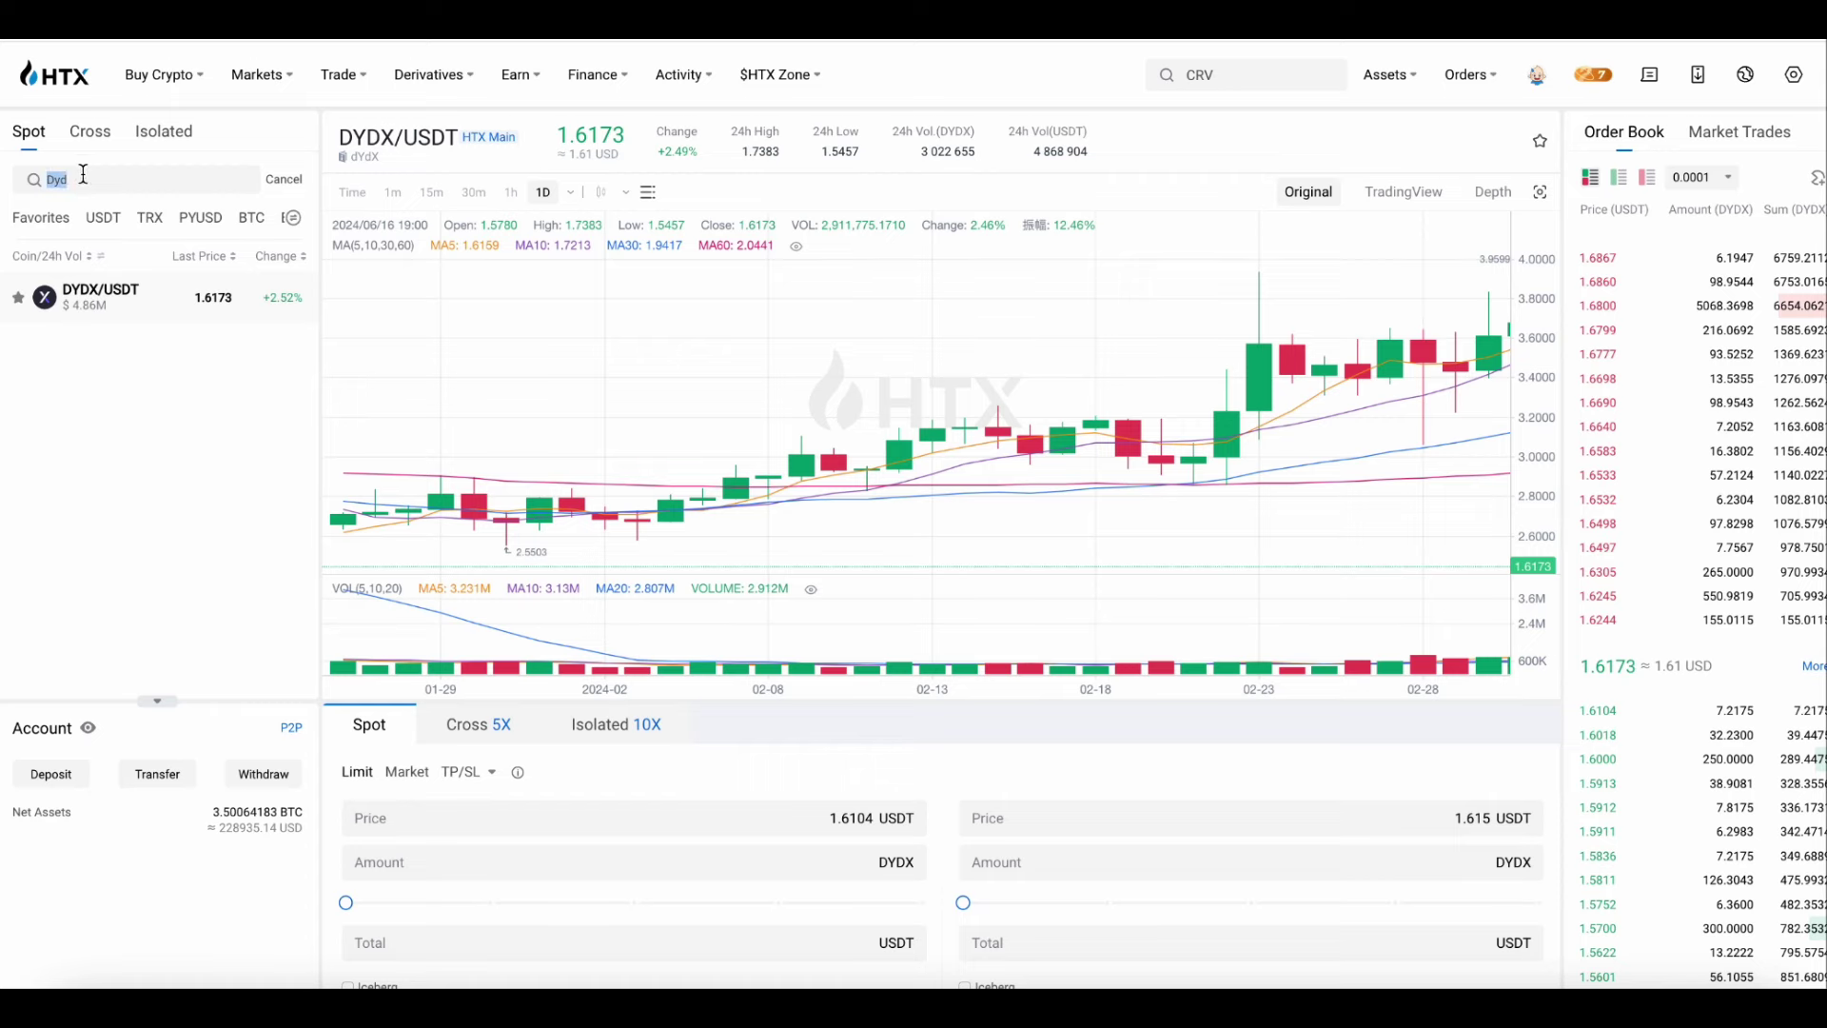
text(gala)
click(109, 291)
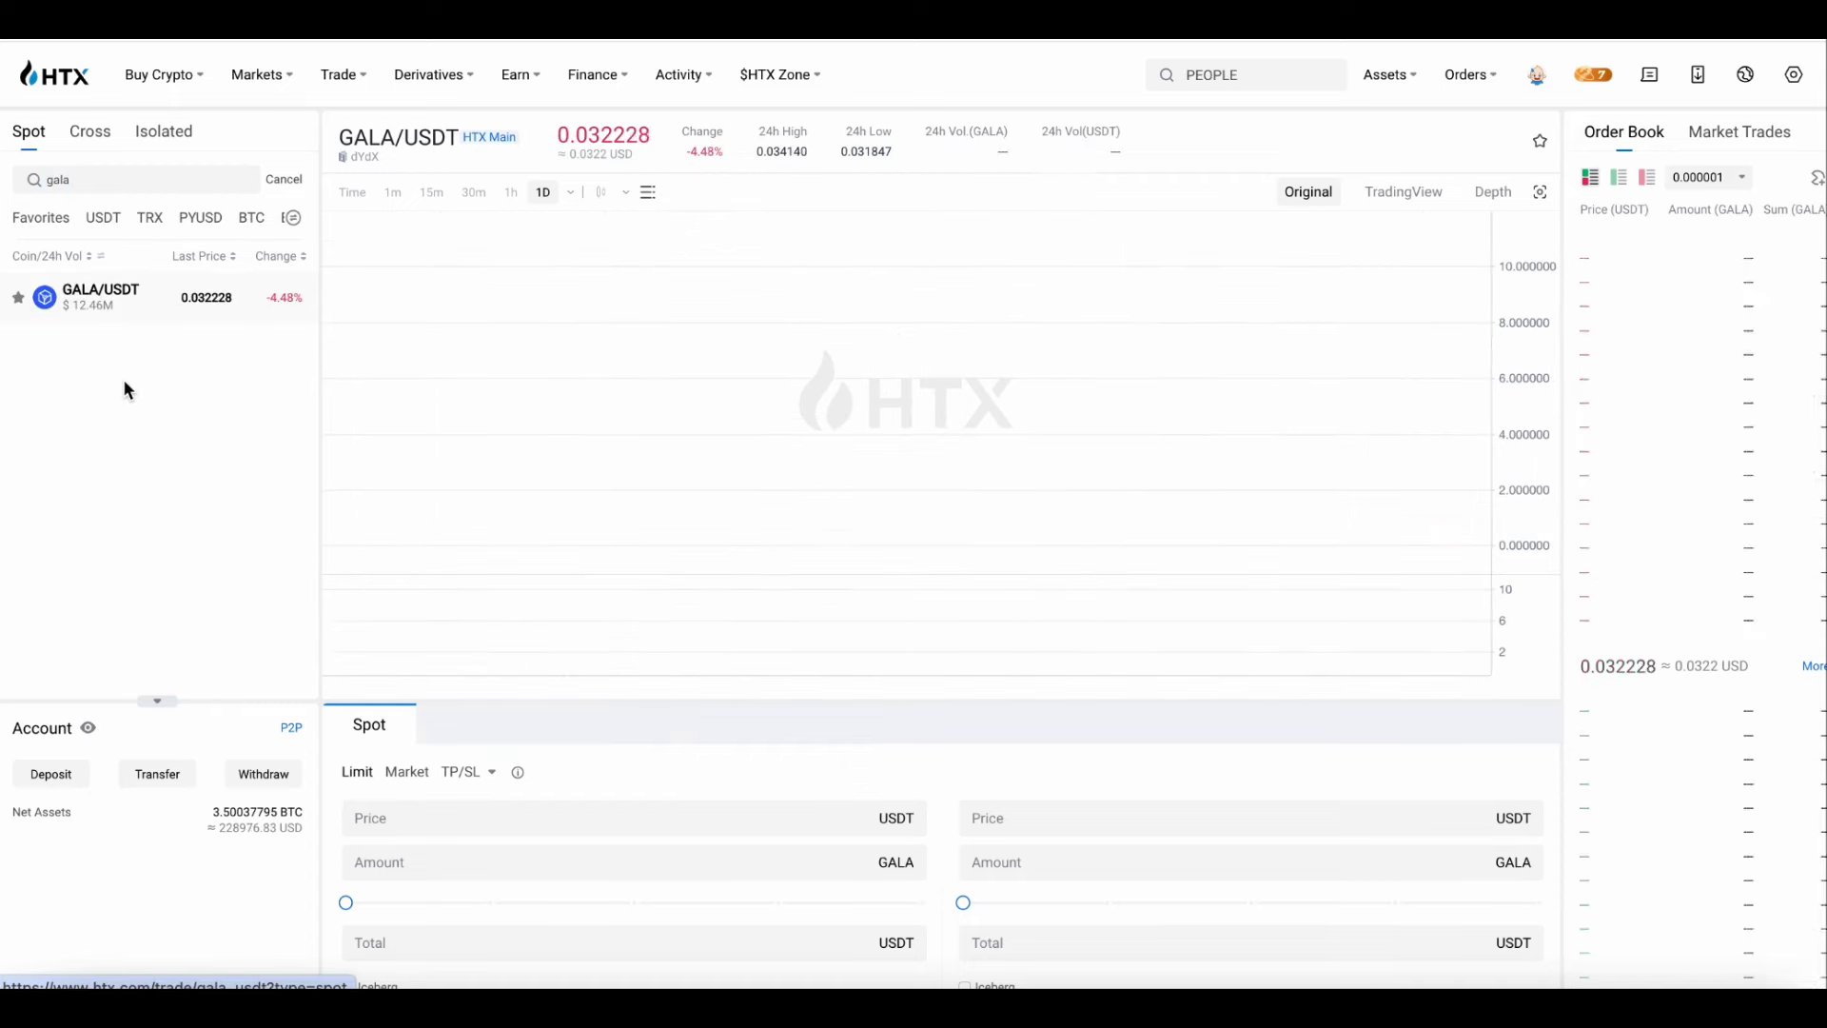
scroll(135, 512, down, 3)
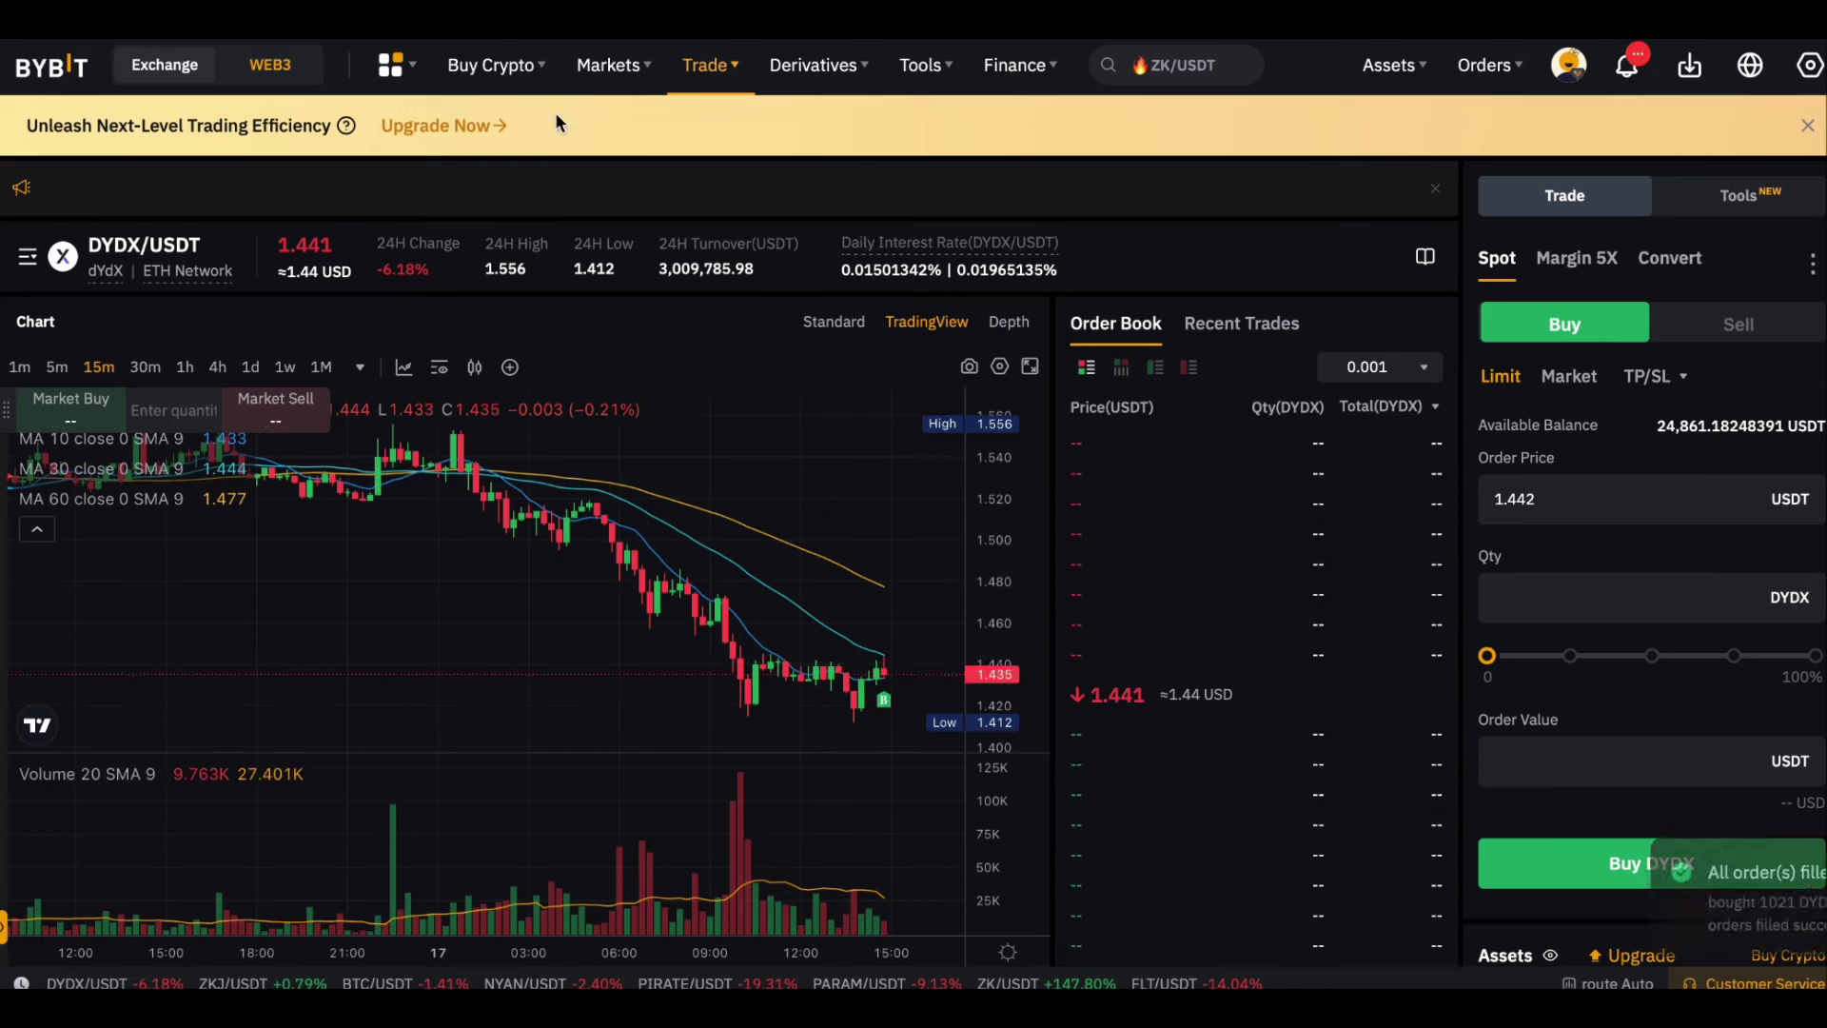
Step: Search 'GALA' in Bybit's pair selector and open GALA/USDT, checking the Sell and Buy forms
click(28, 258)
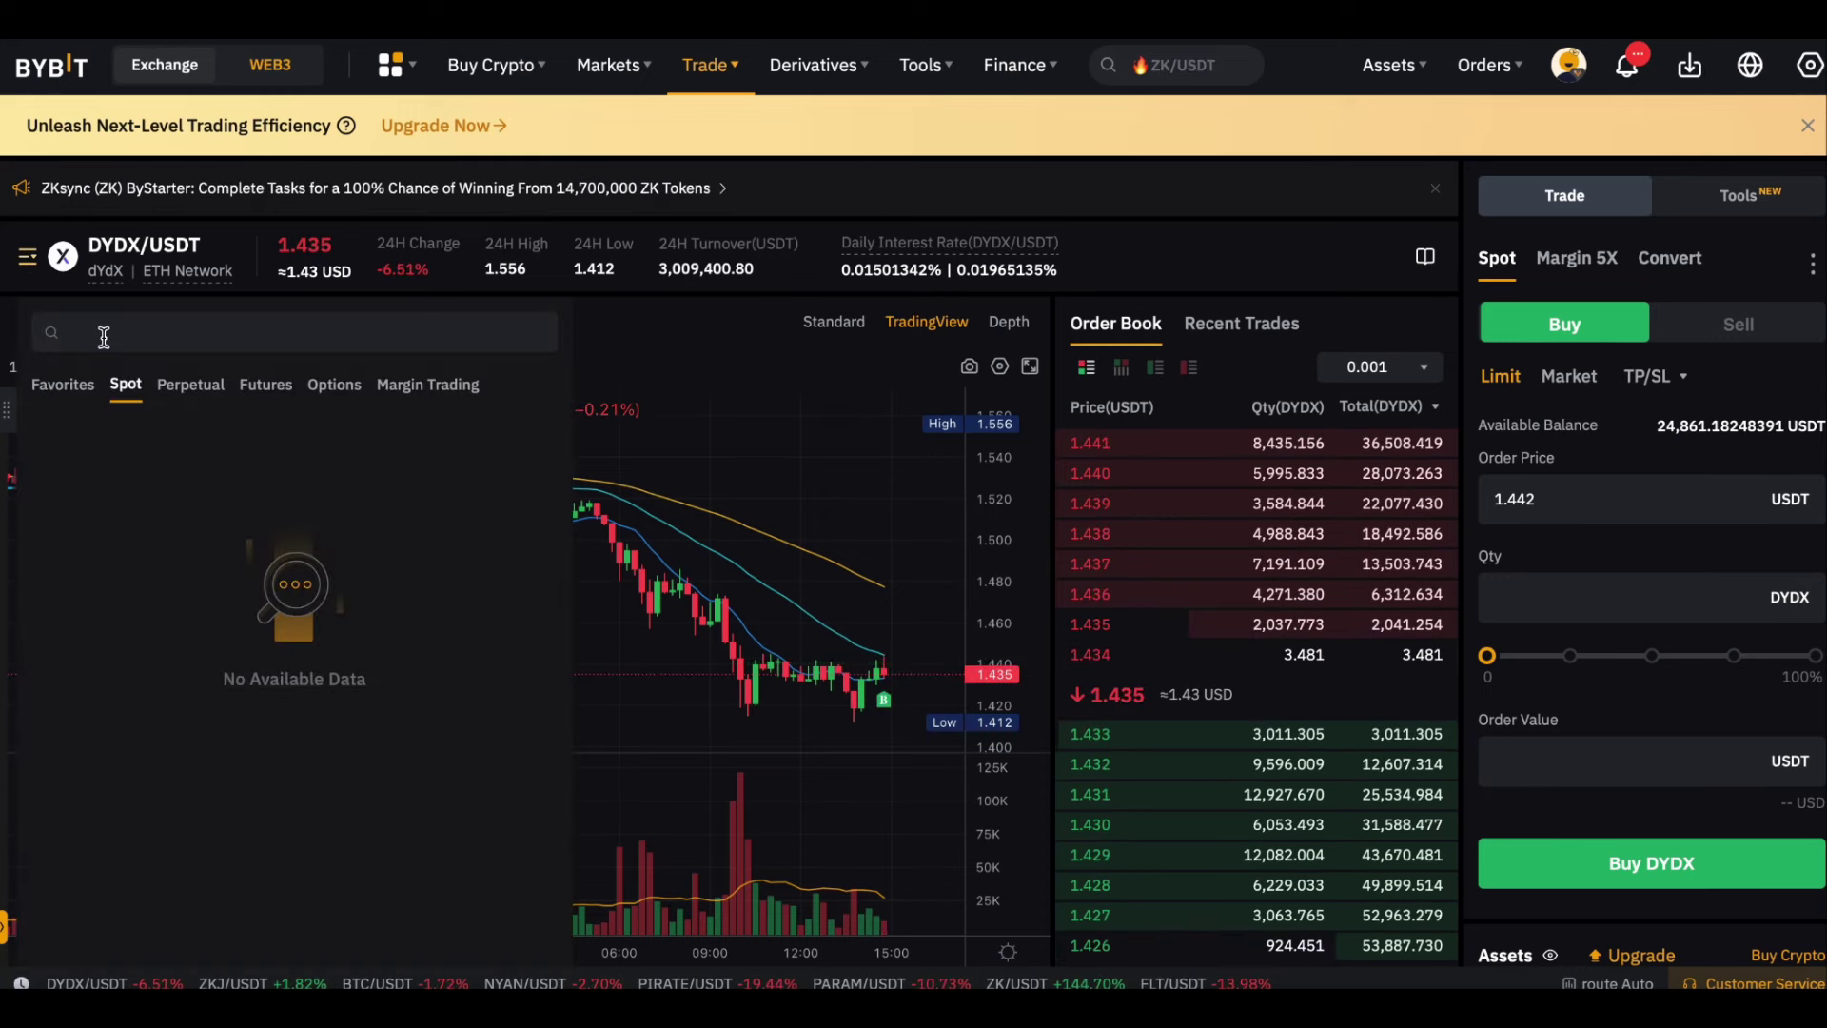
click(98, 333)
text(GALA)
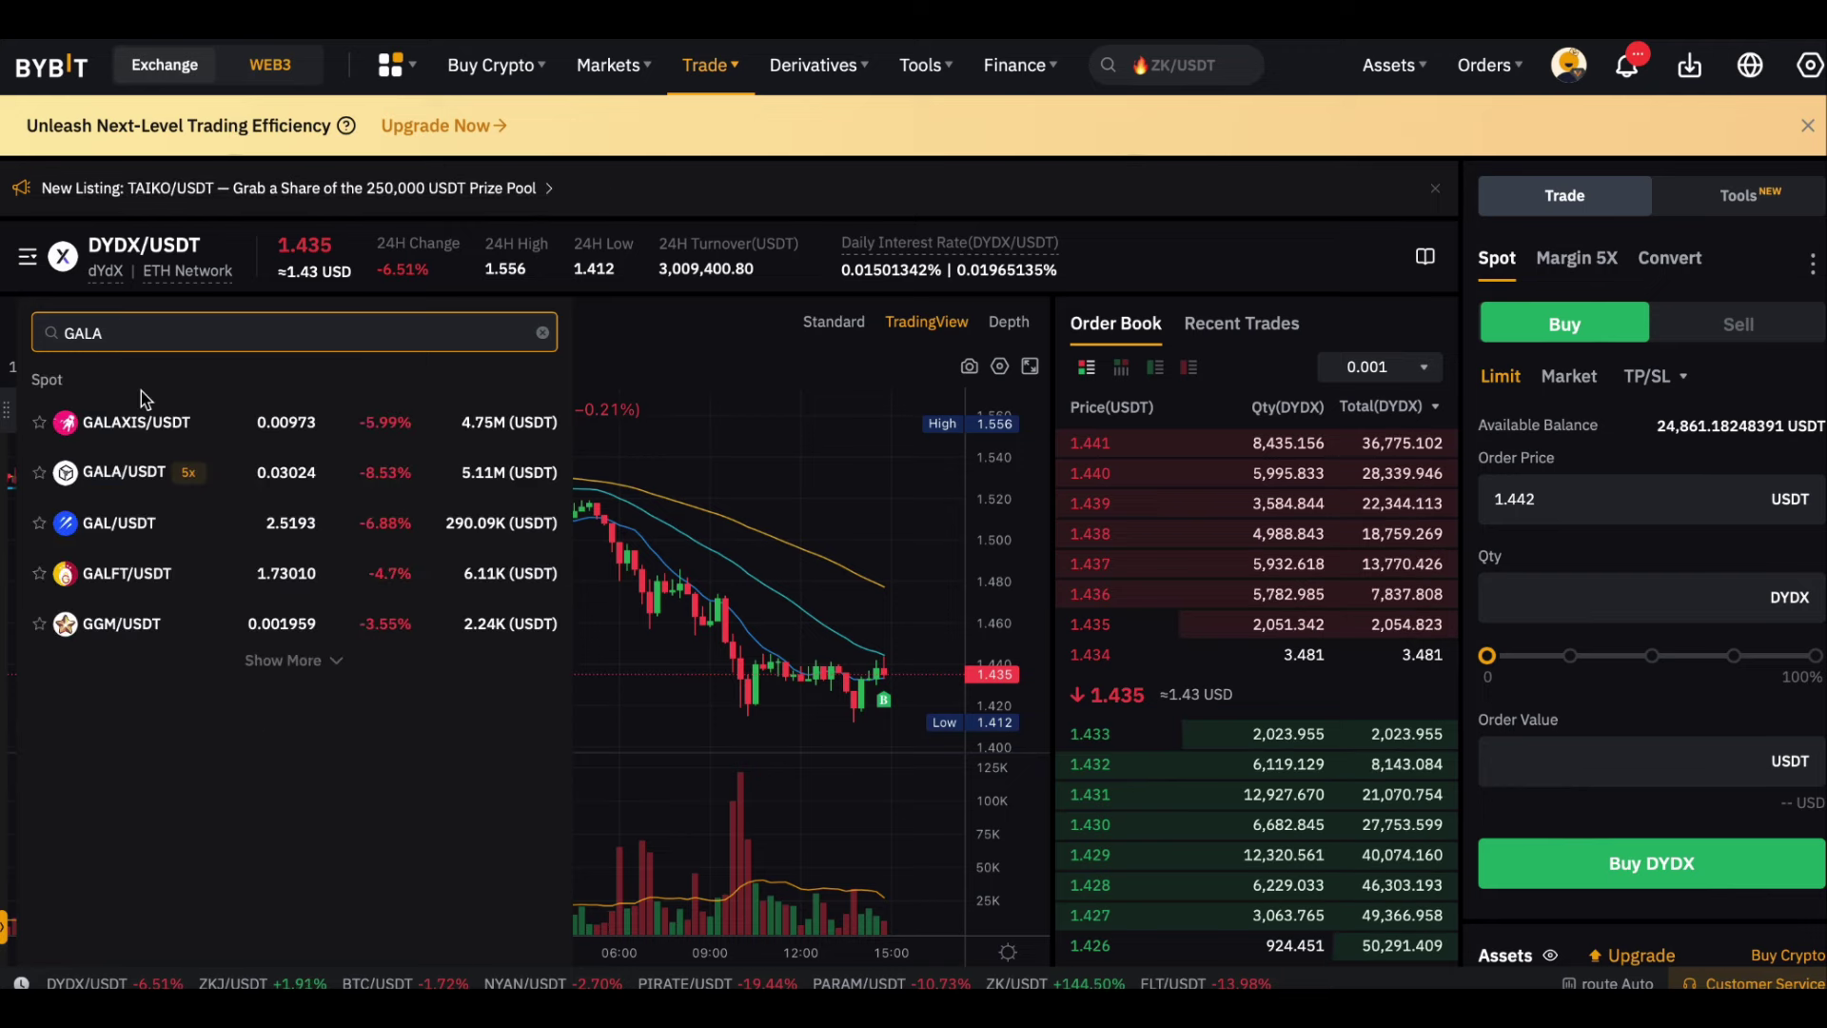
click(119, 472)
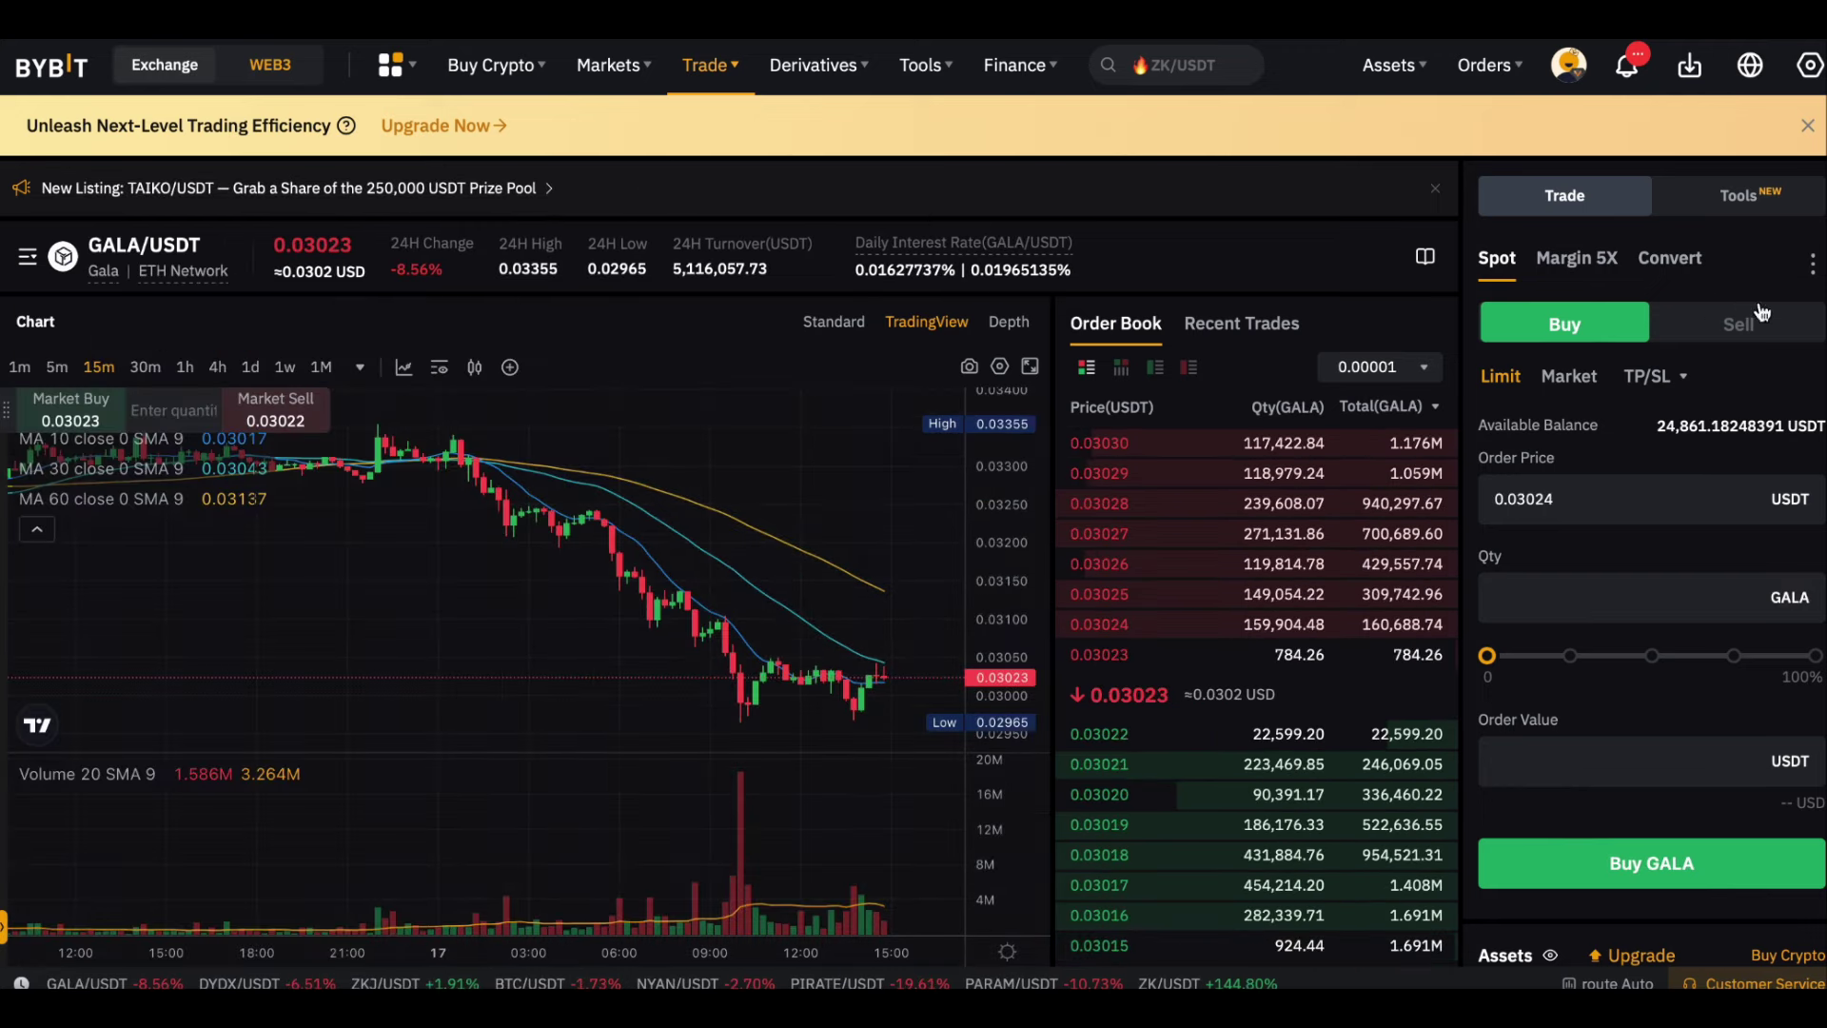
click(1759, 323)
click(1547, 344)
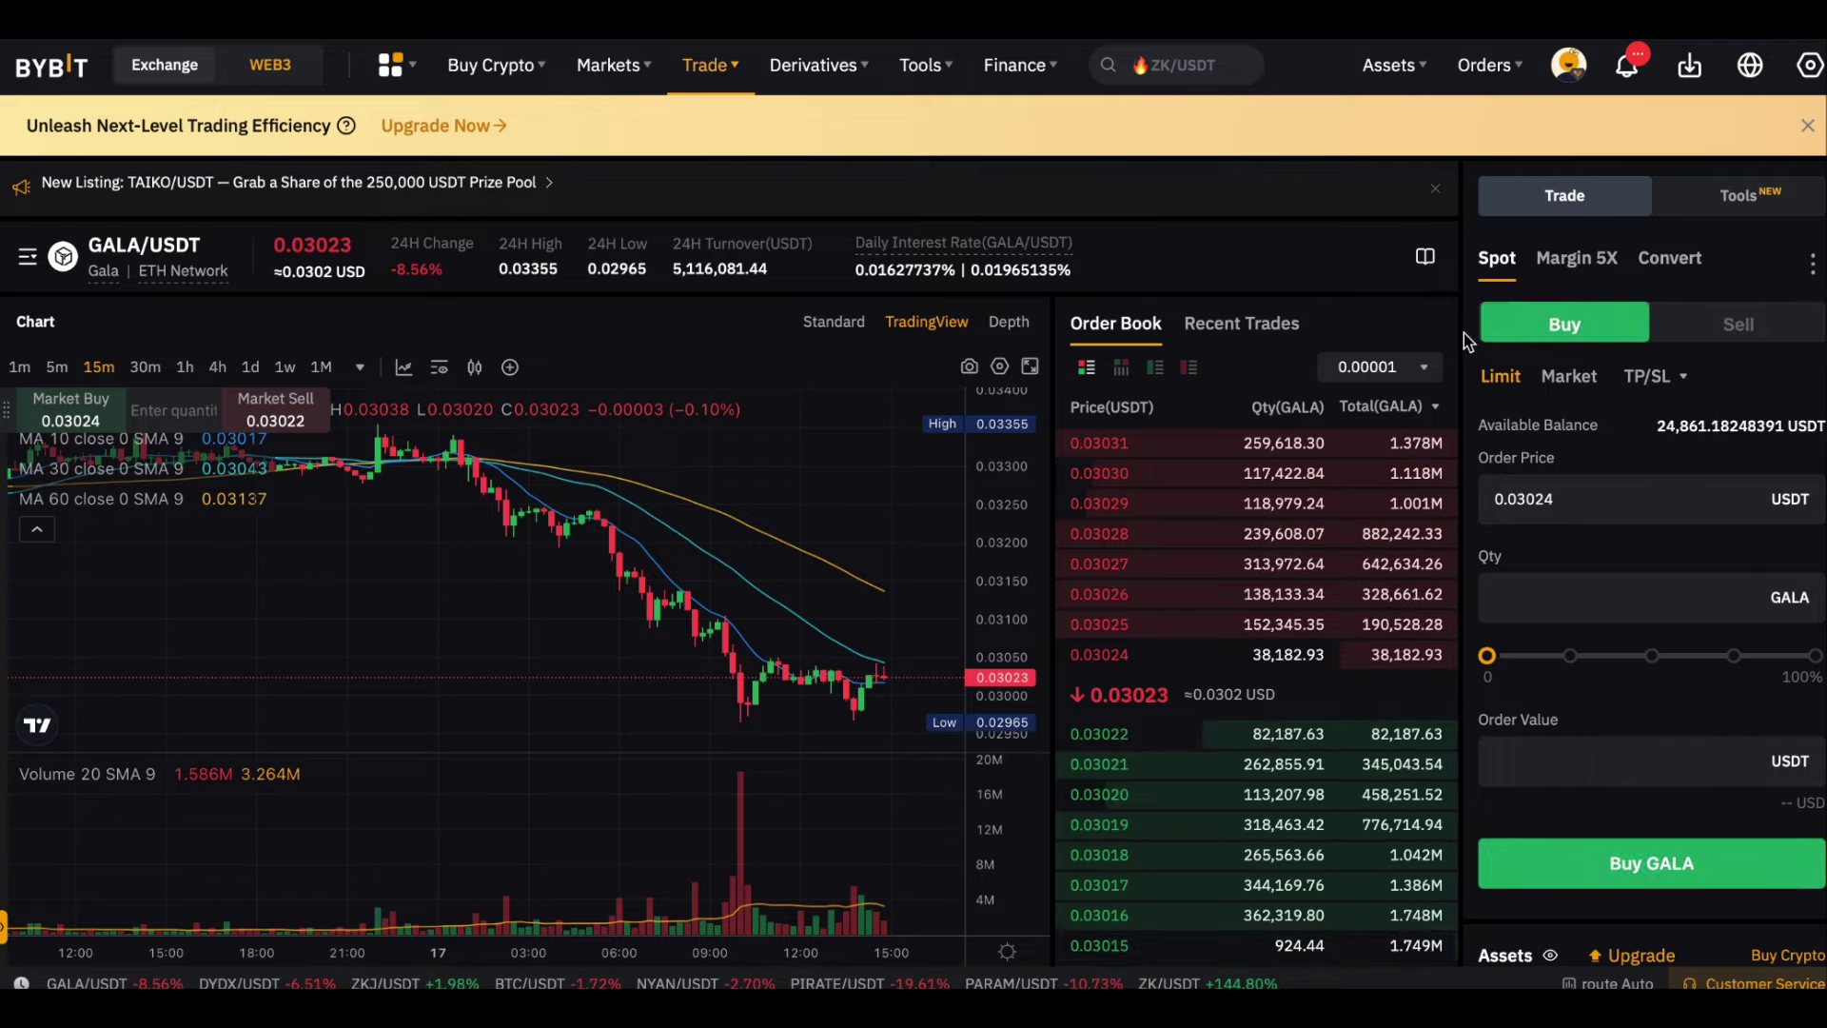
scroll(1464, 333, down, 3)
click(288, 995)
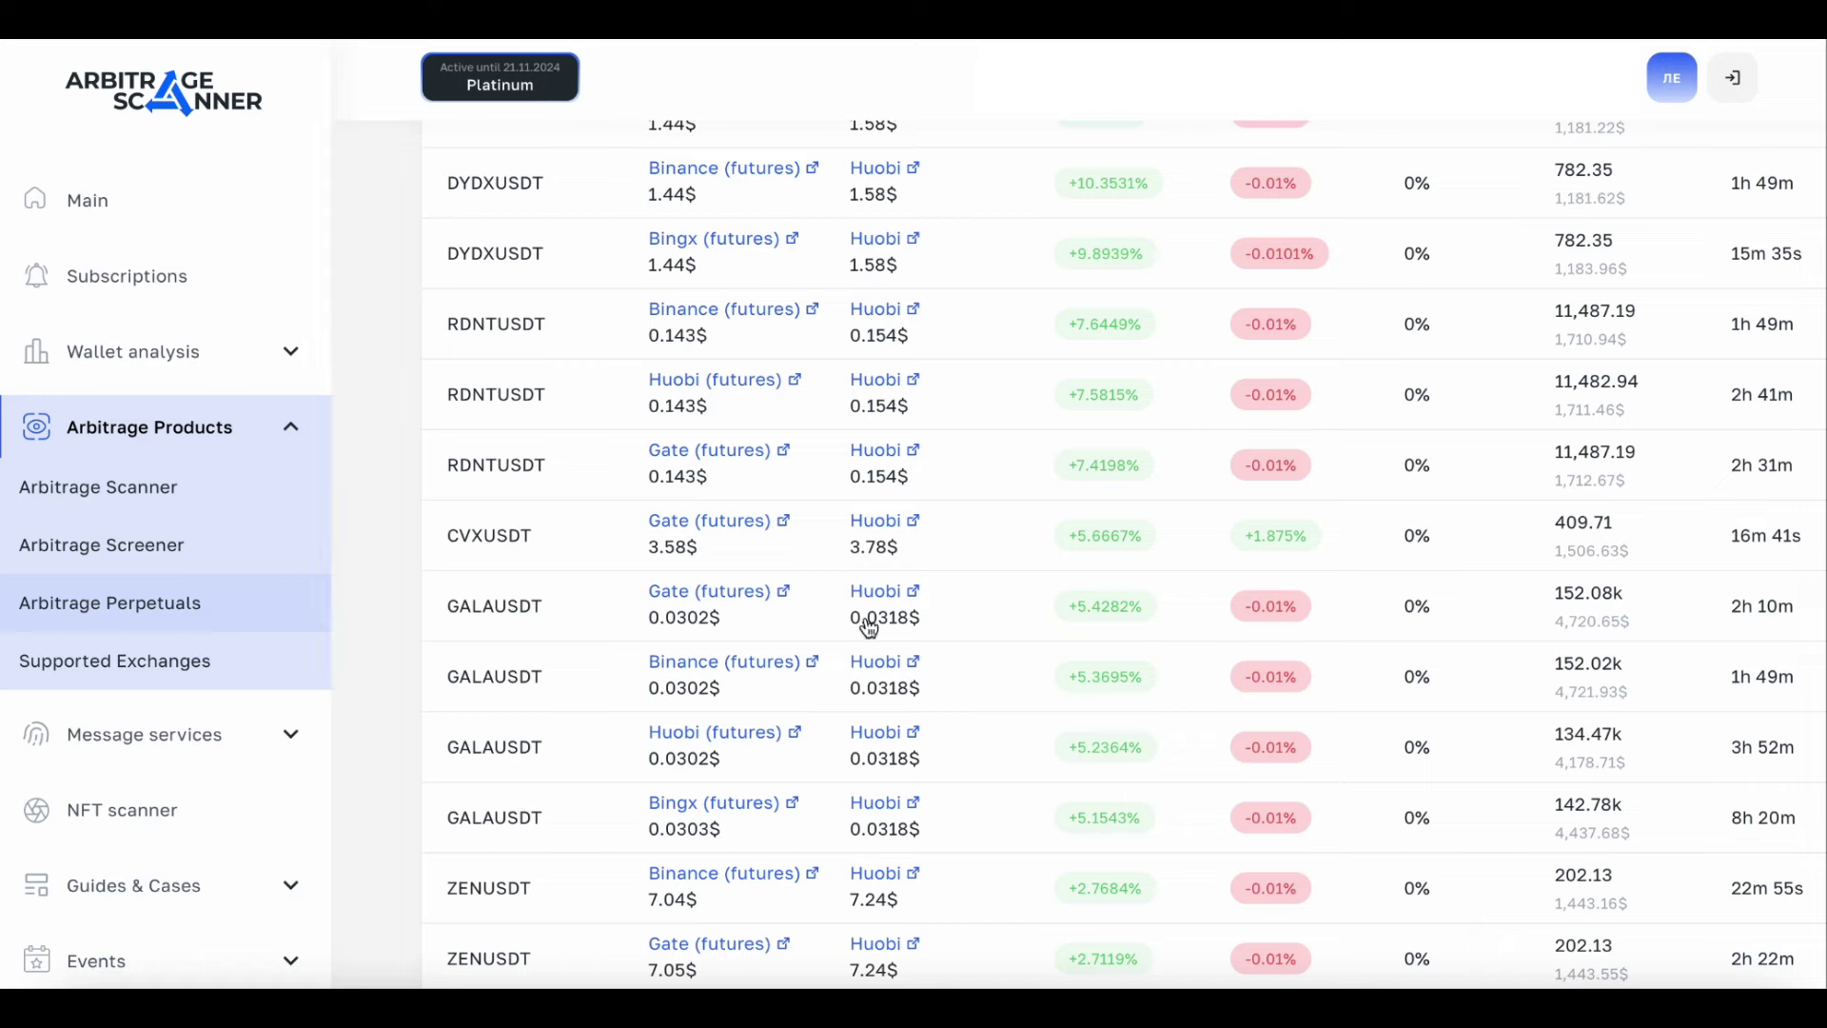
Step: Show the saved filter templates list on the Web-screener, then close it without applying any
scroll(1665, 571, up, 15)
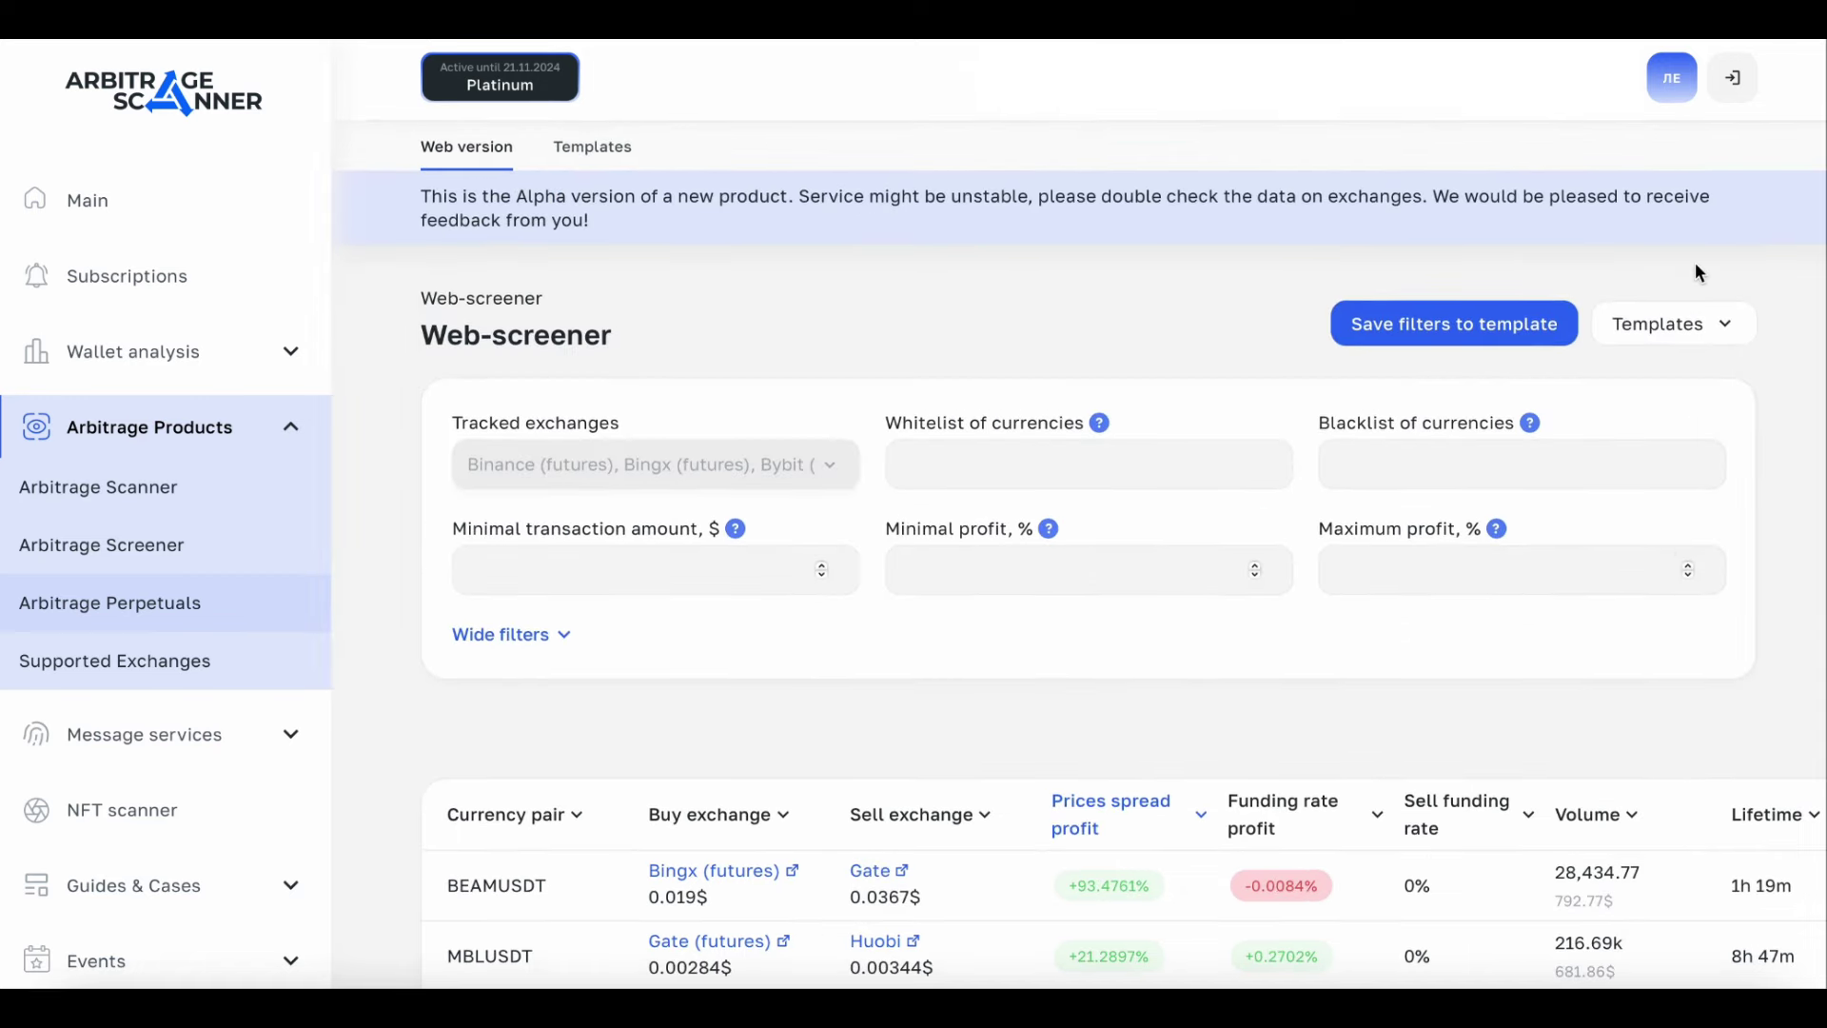
click(1647, 320)
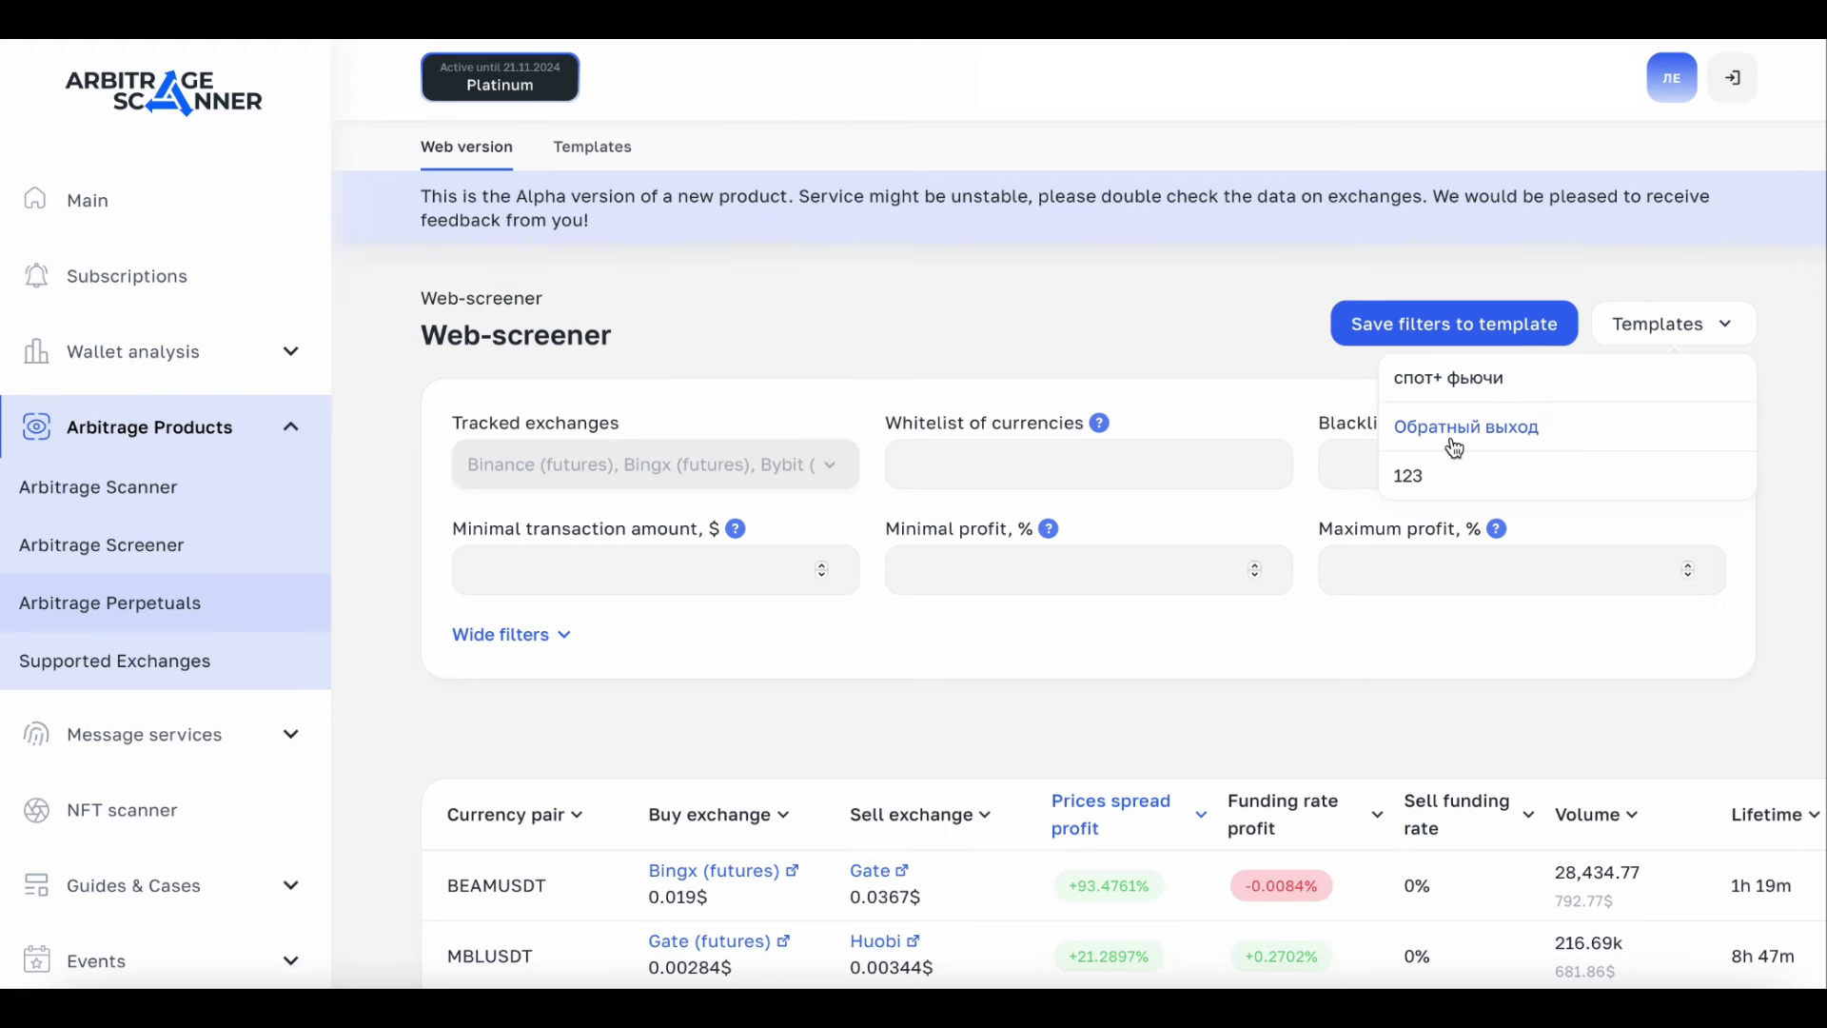
click(1656, 268)
Step: Scroll through the refreshed perpetuals table, led by BEAMUSDT at +96.2005%, and back to the top
scroll(1205, 763, down, 1)
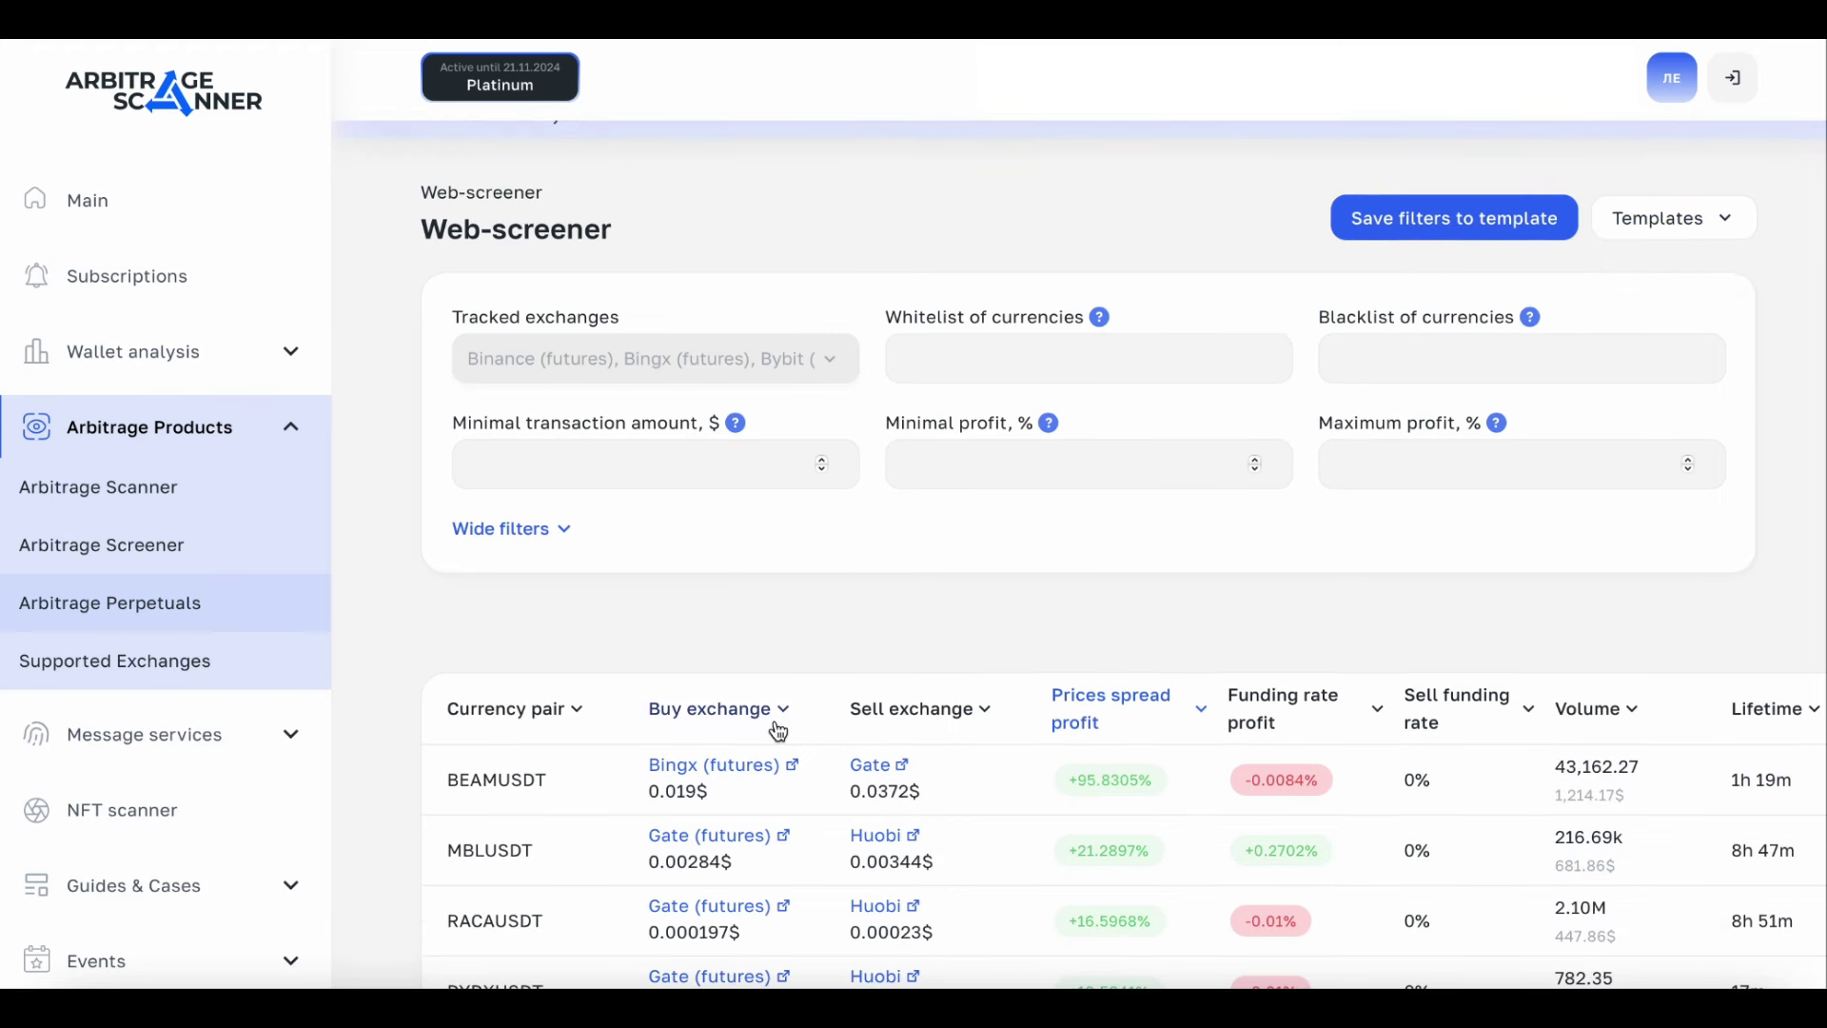
scroll(781, 725, down, 9)
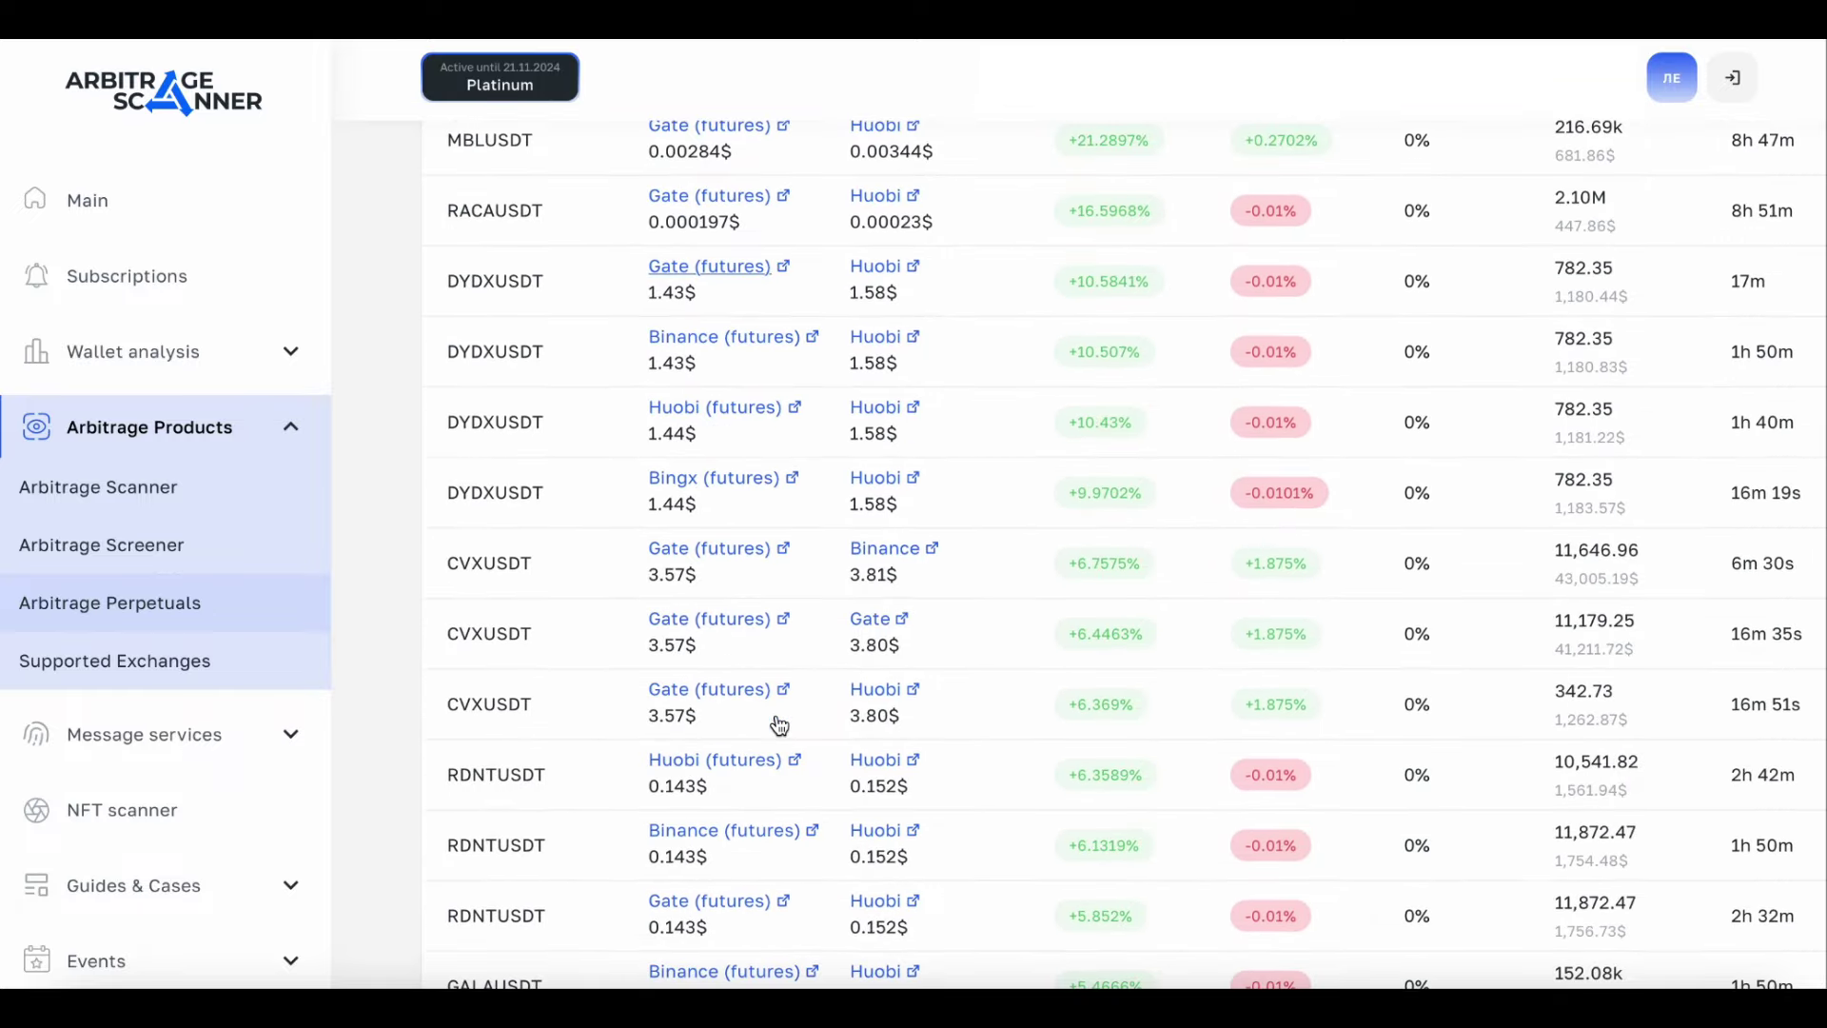
scroll(781, 725, down, 7)
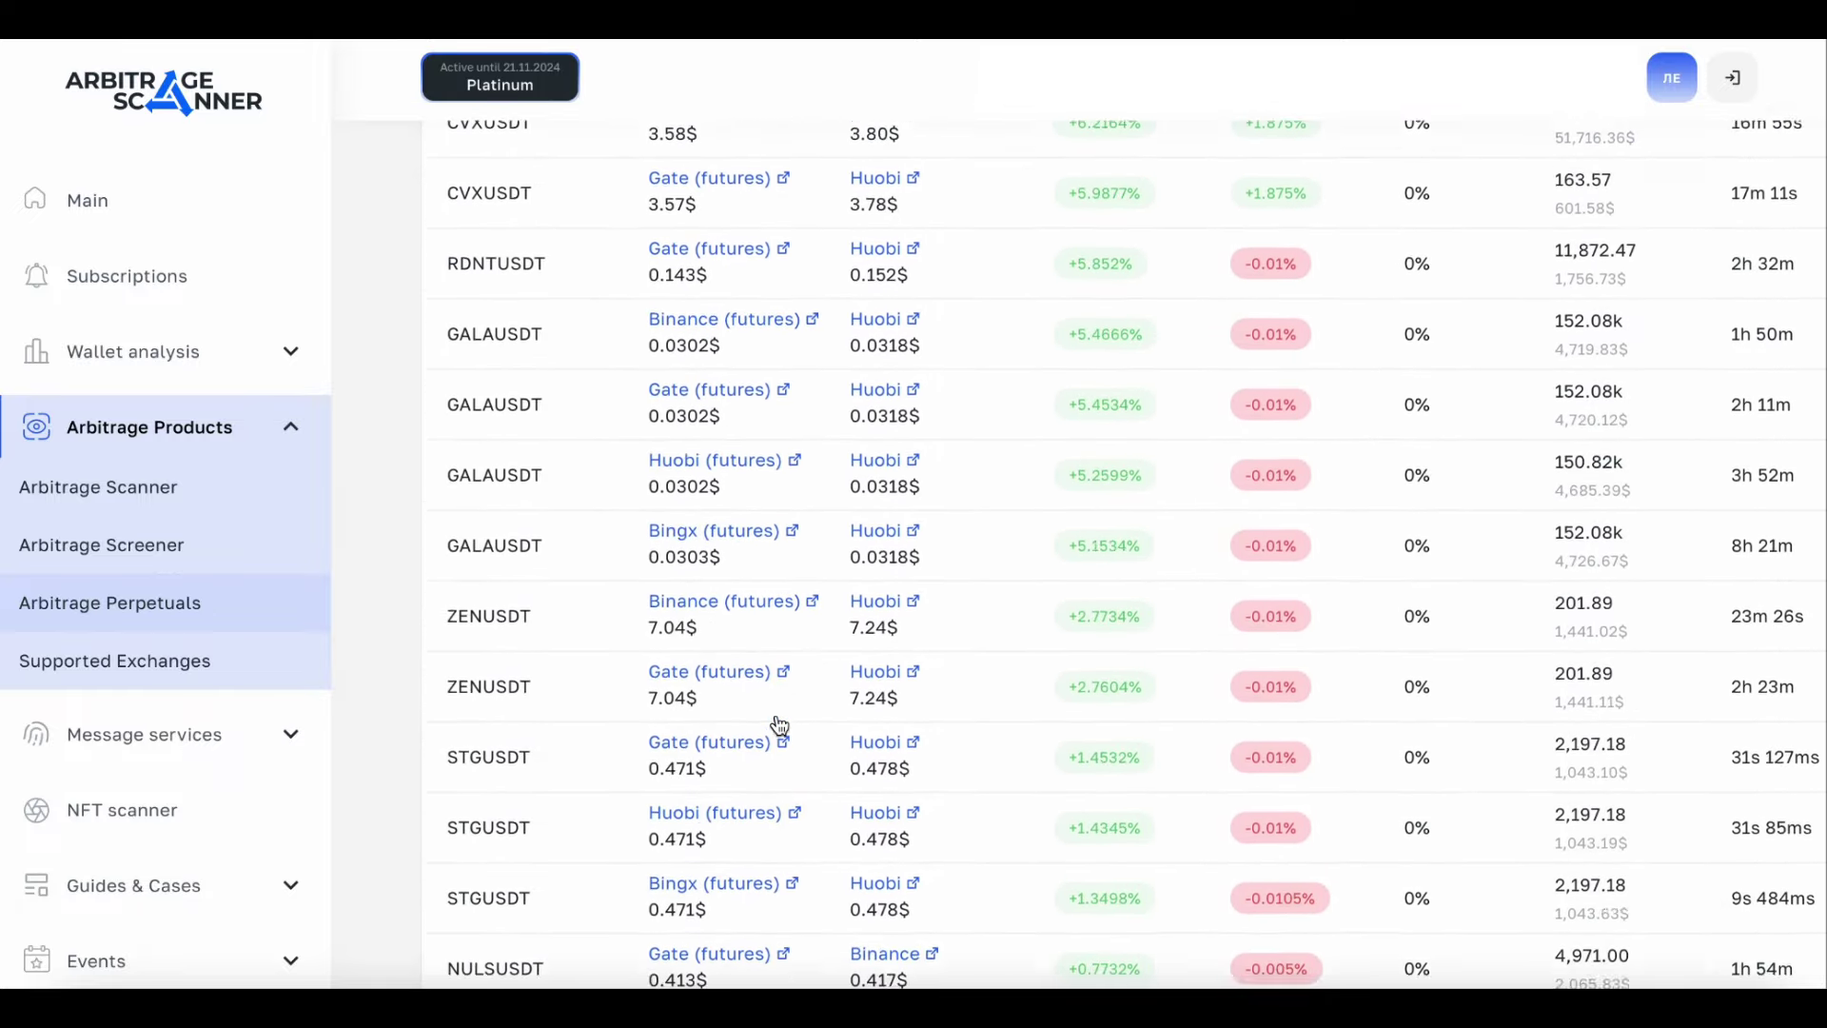
scroll(780, 725, down, 5)
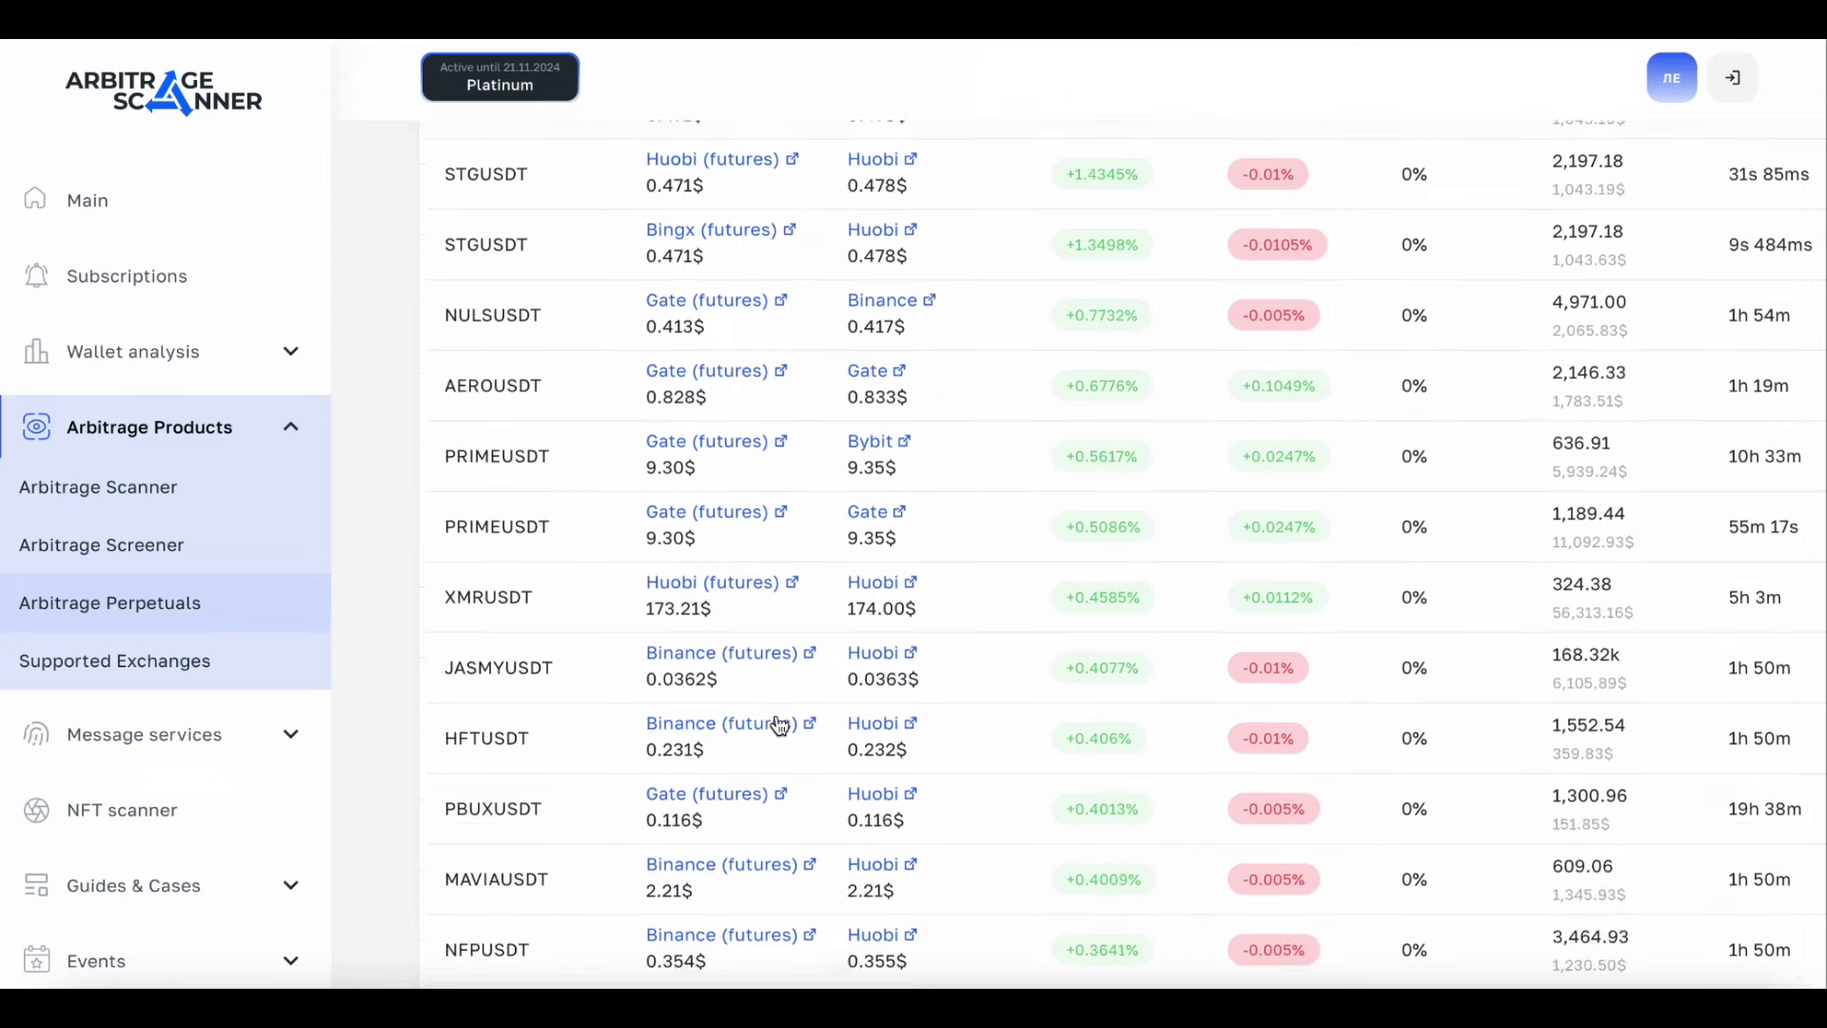
scroll(780, 725, up, 5)
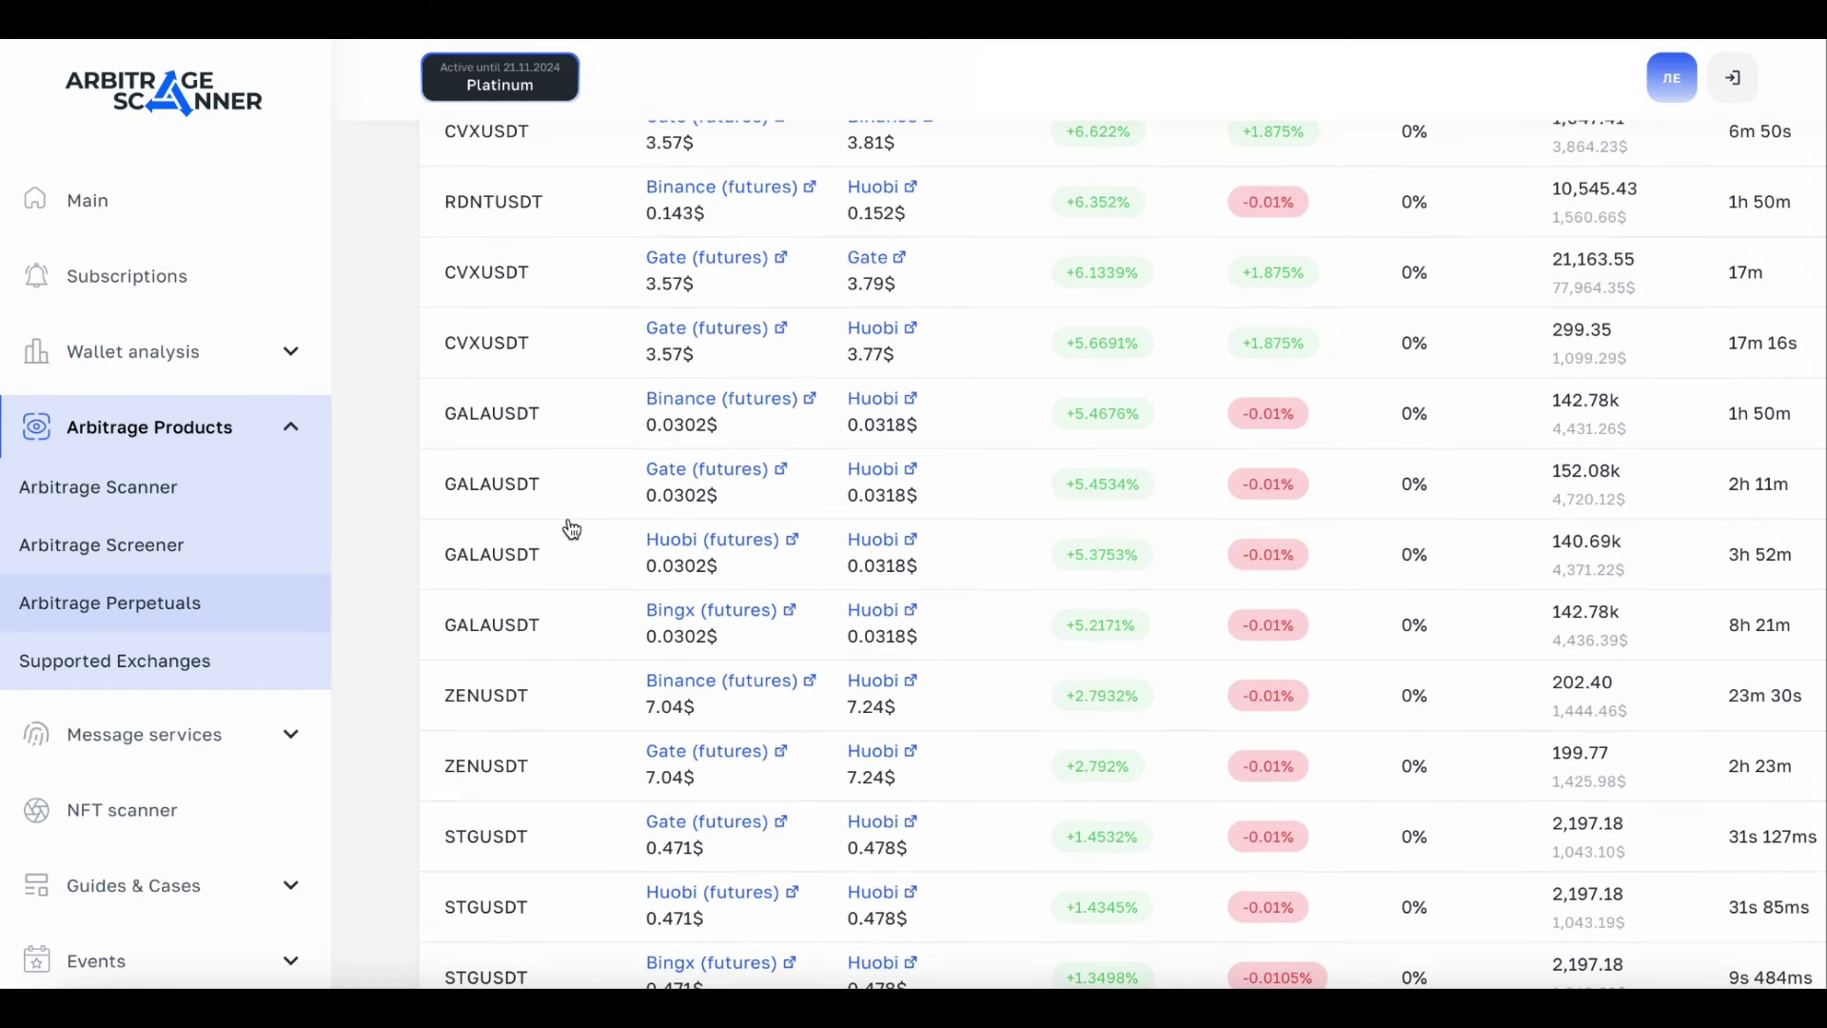
scroll(931, 494, up, 3)
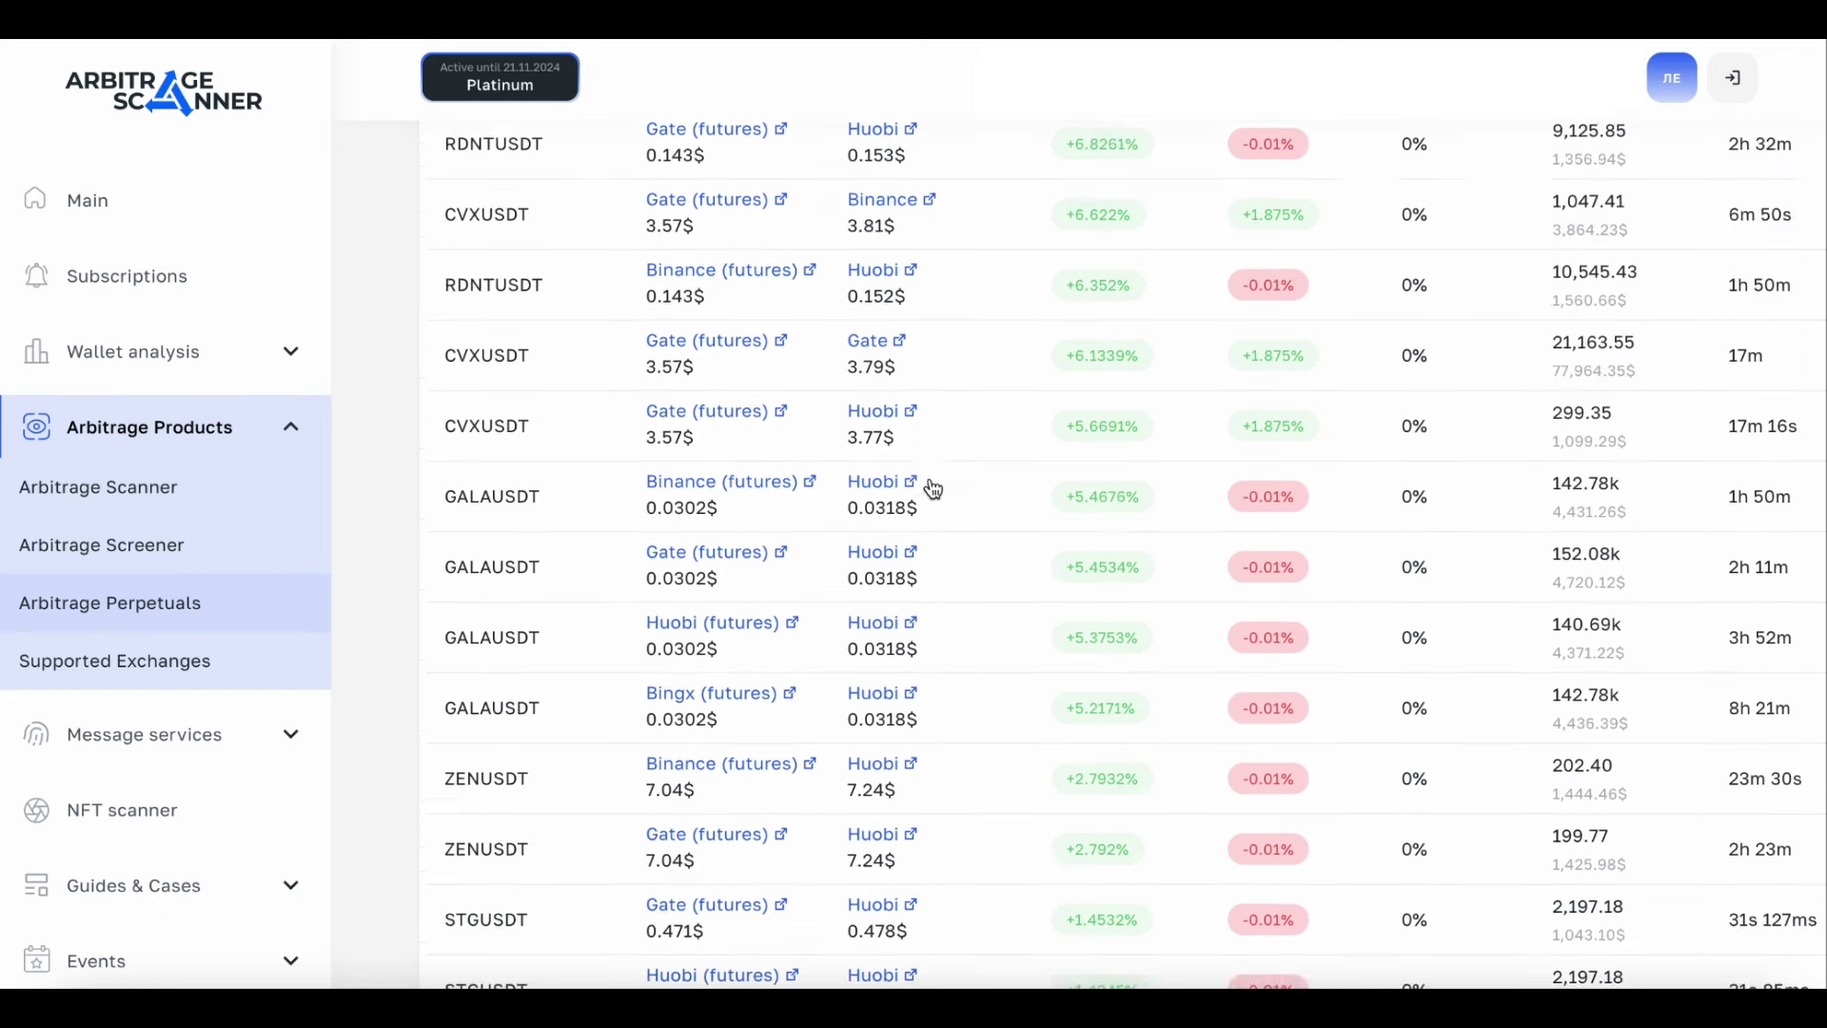
scroll(933, 490, up, 5)
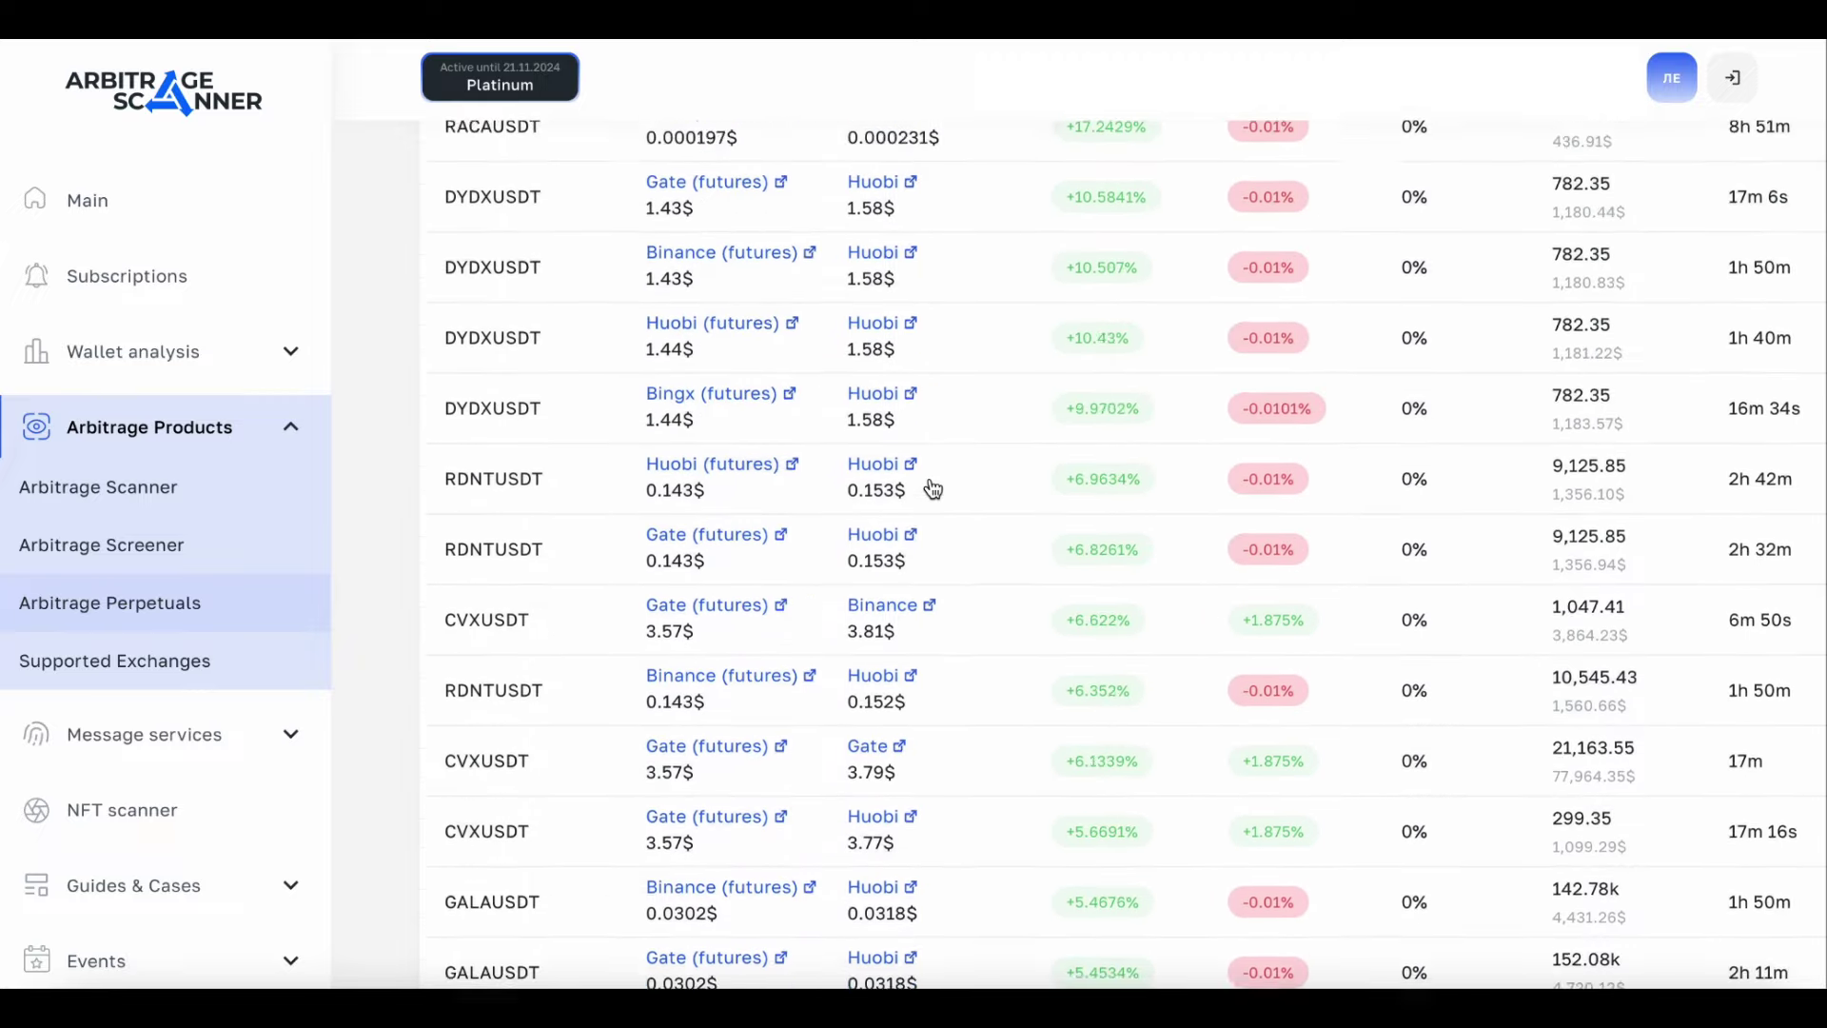
scroll(933, 489, up, 8)
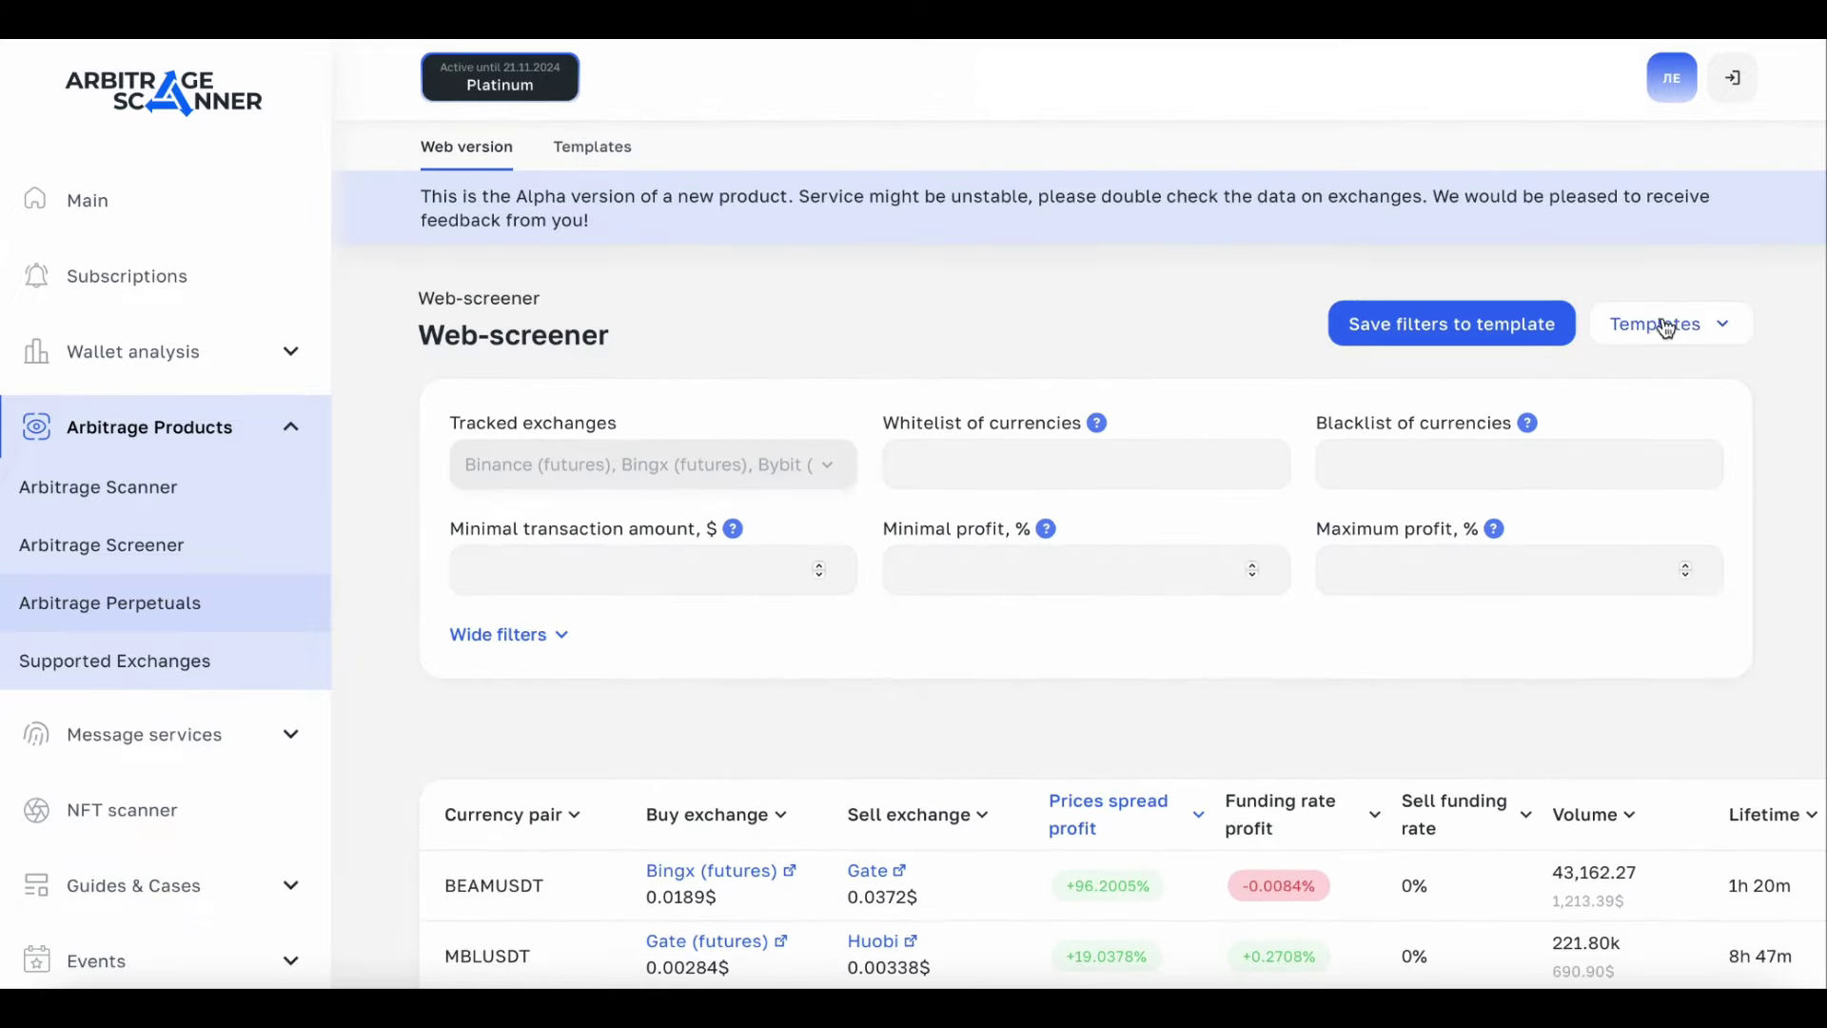
Step: Apply the 'спот+ фьючи' filter template and sort the results by funding rate profit
click(1666, 328)
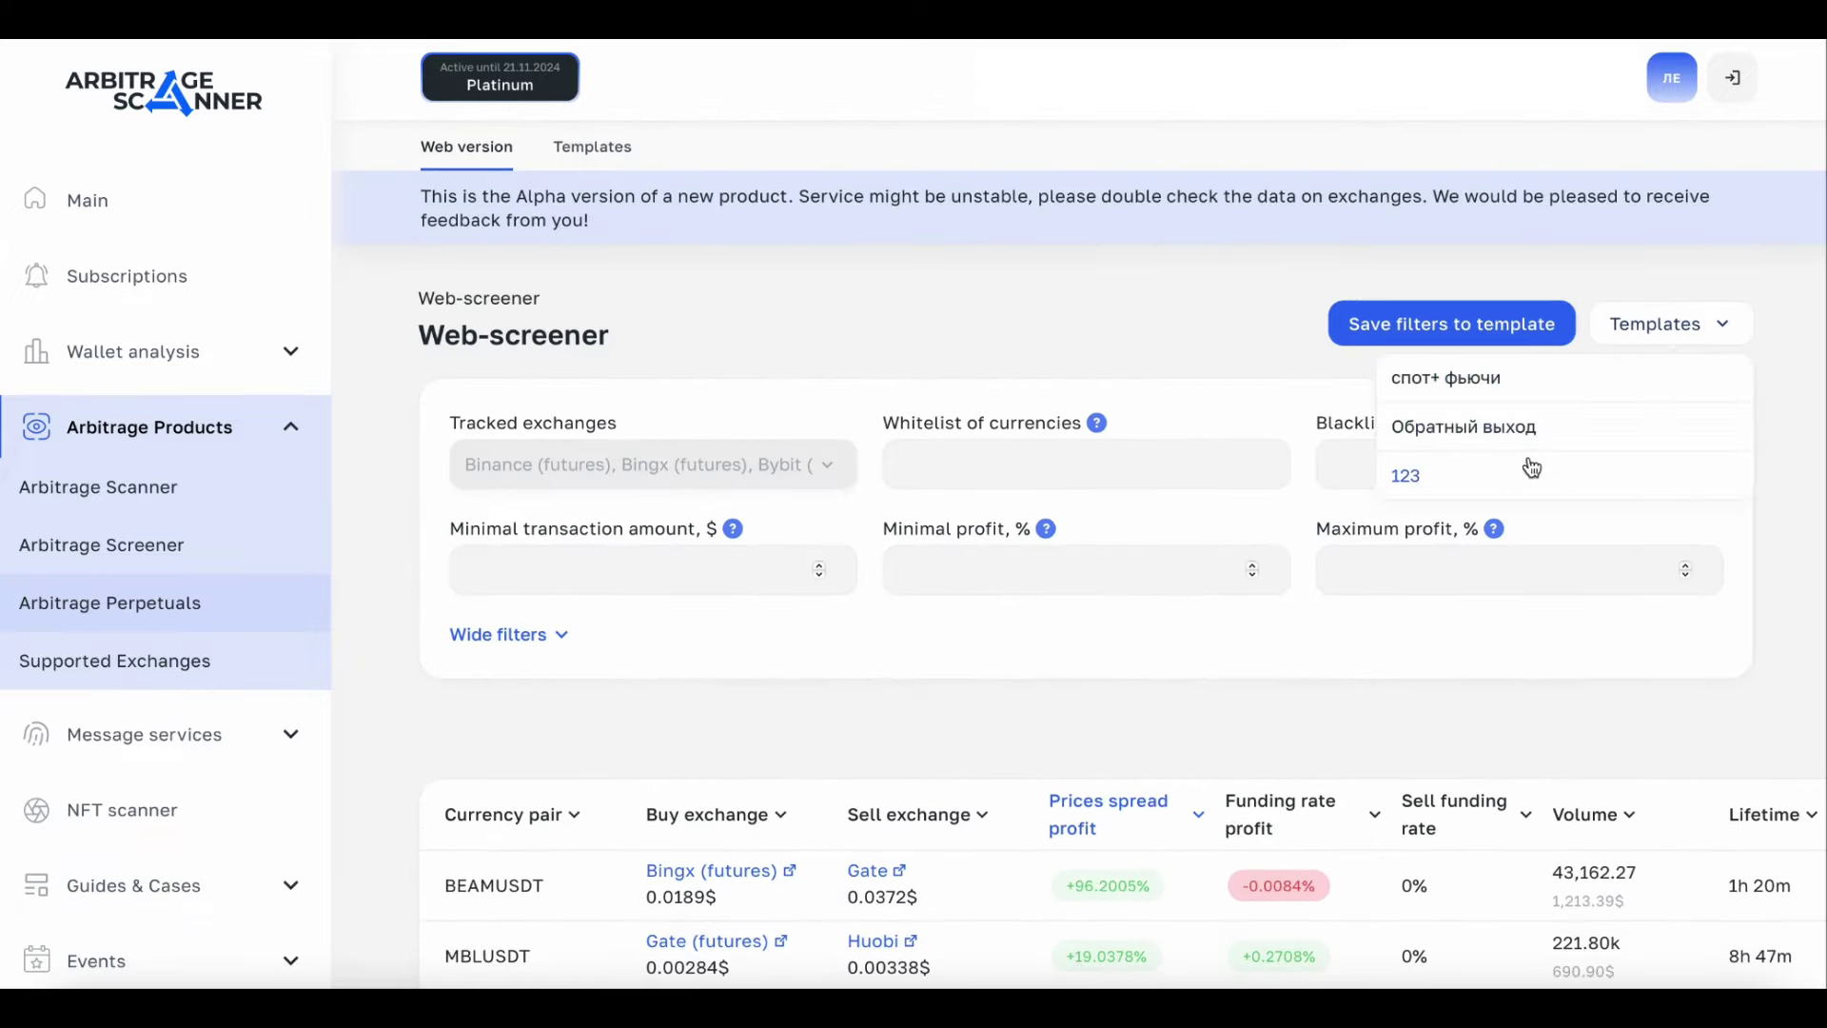
click(1485, 378)
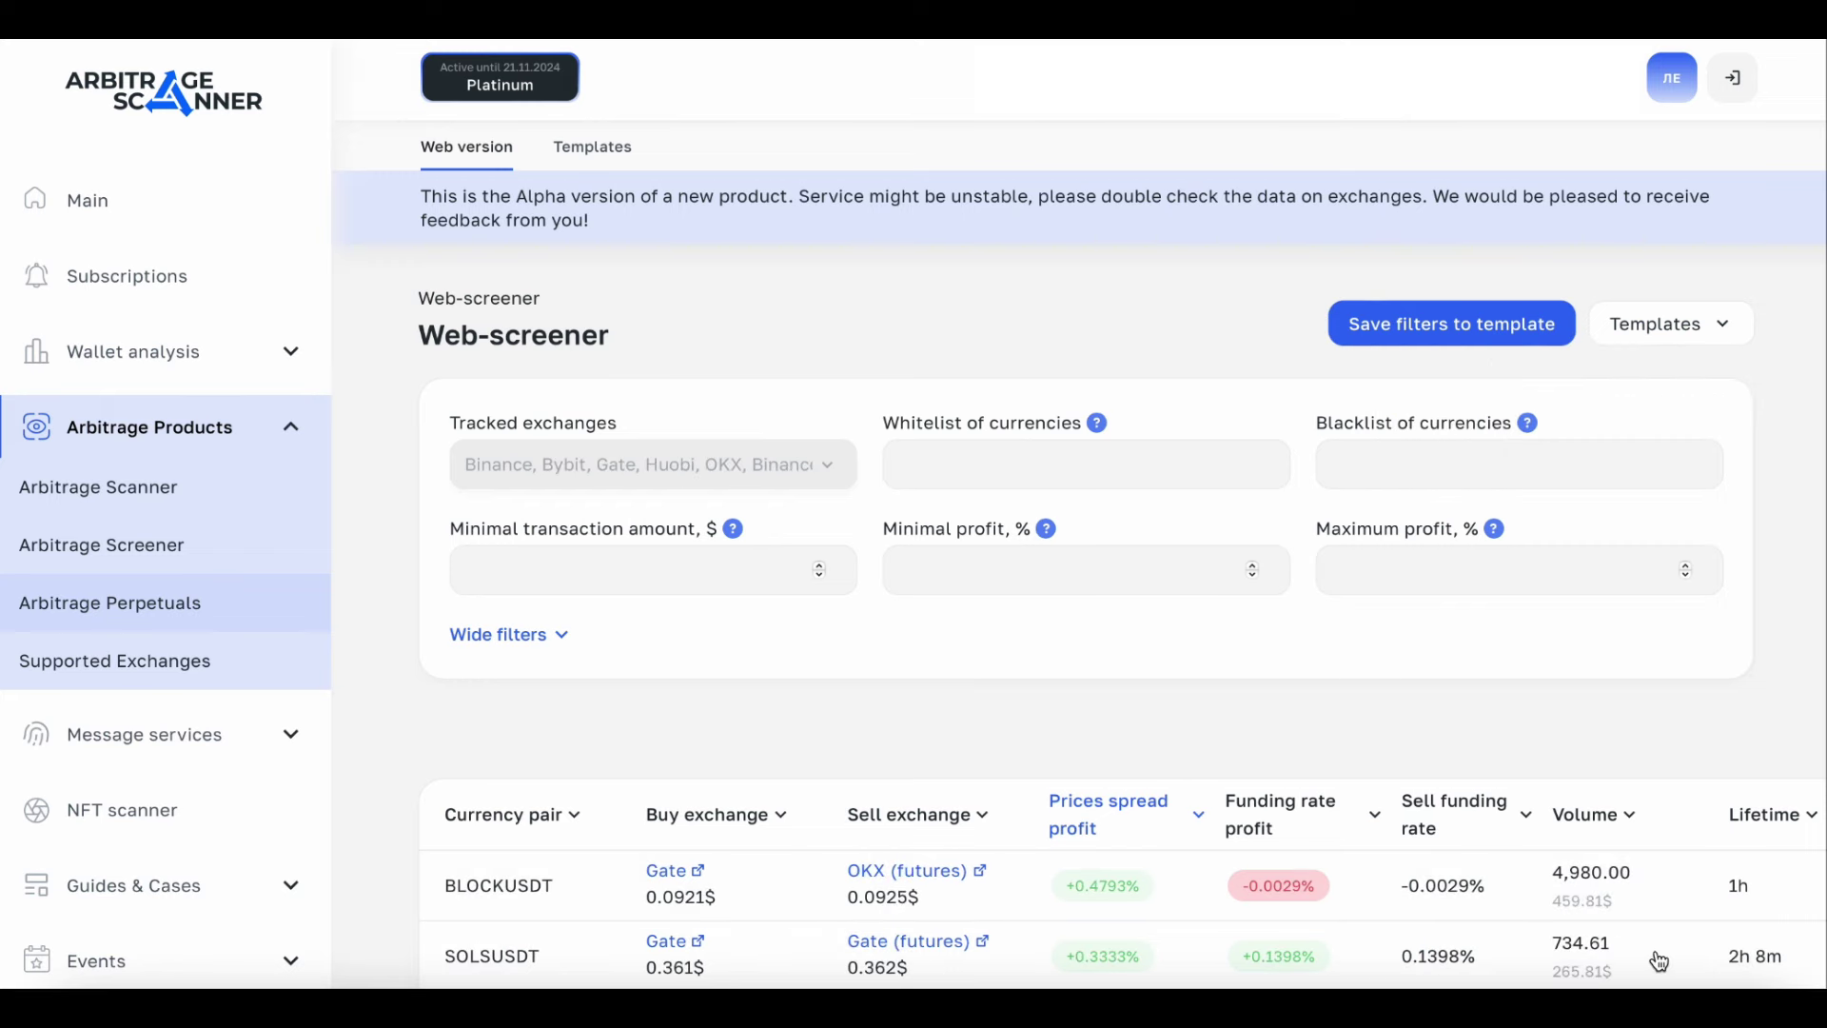
scroll(1271, 714, down, 3)
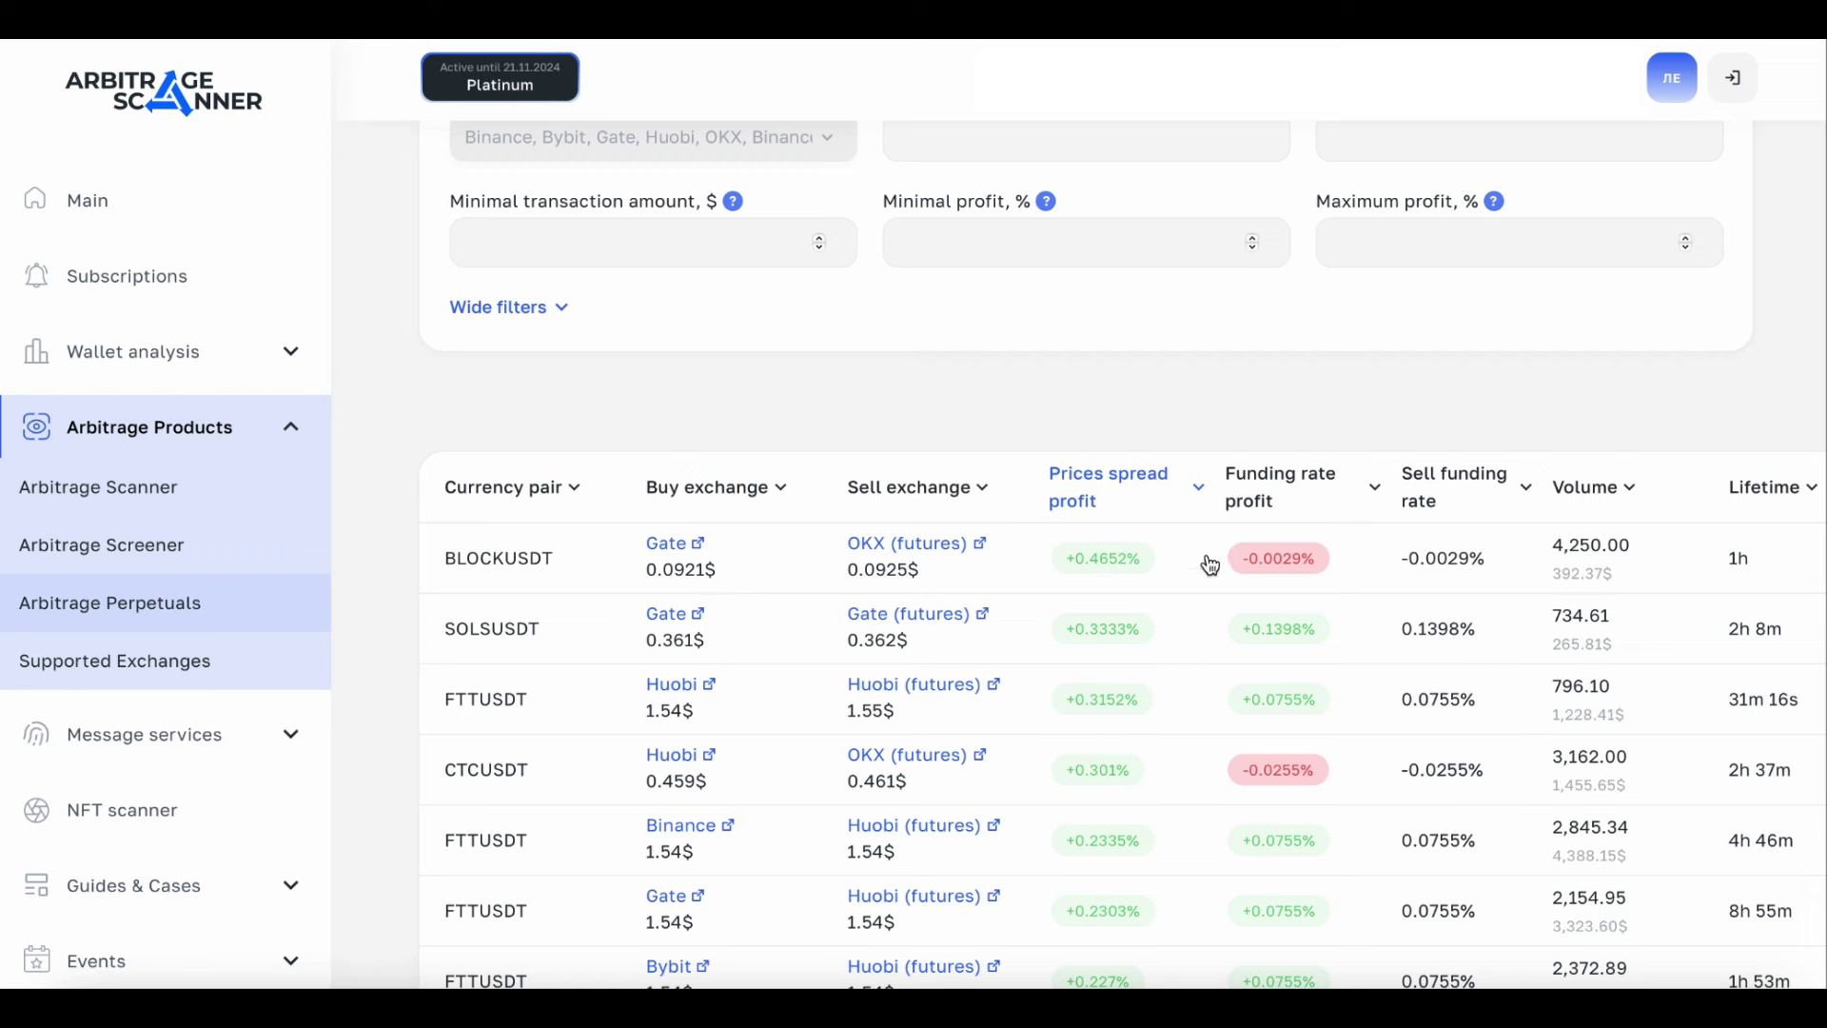
click(1266, 498)
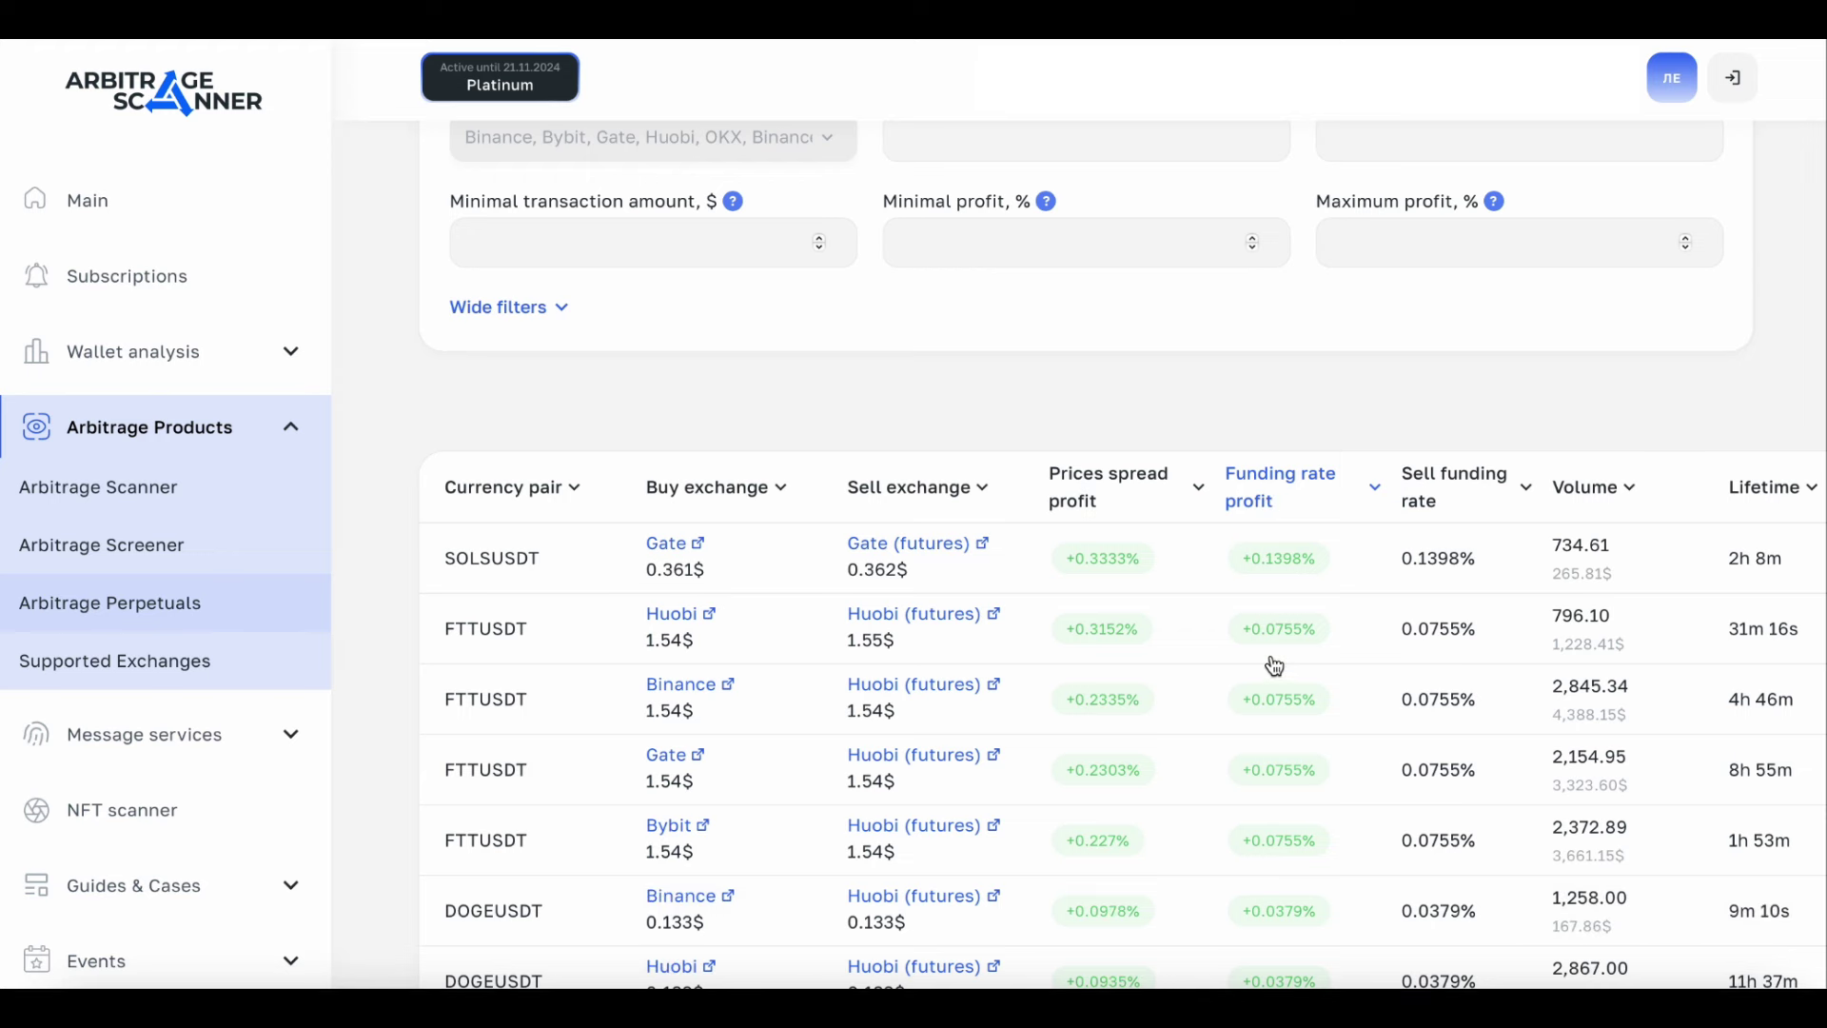
Step: Re-sort by price spread profit, putting BLOCKUSDT Gate→OKX (futures) at +0.4674% first
scroll(1256, 714, down, 5)
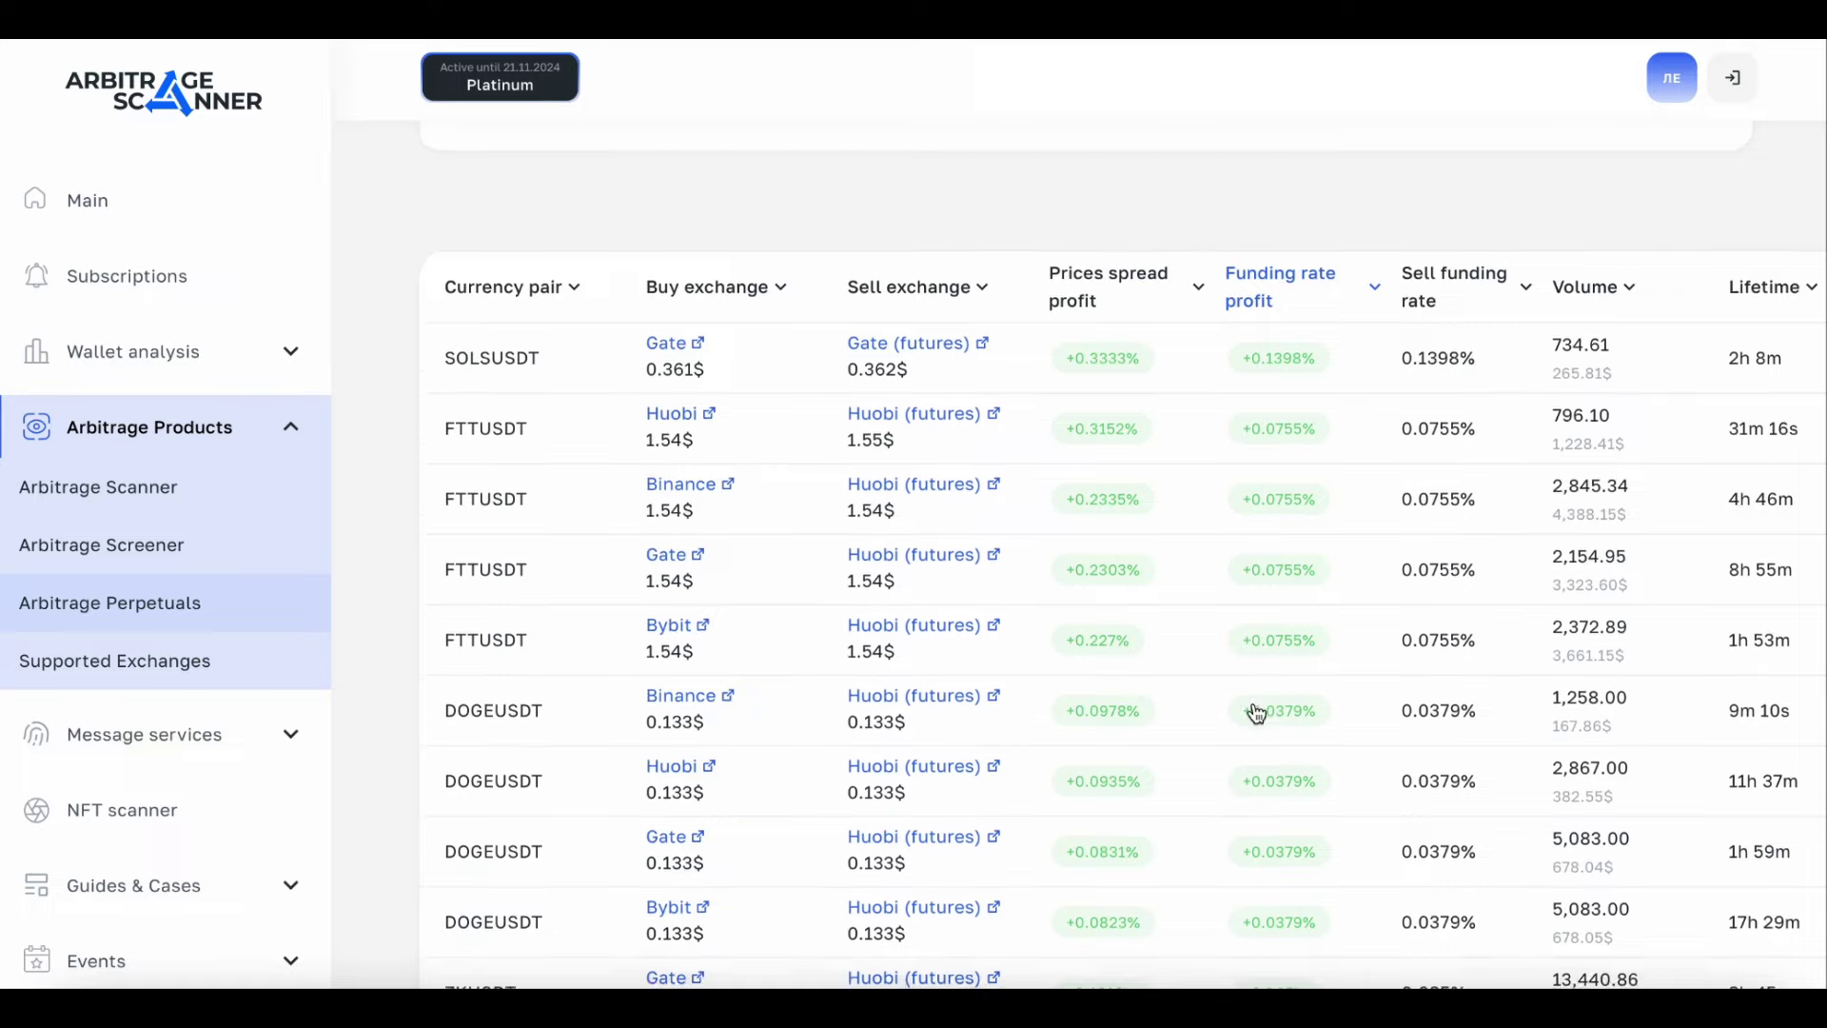
scroll(1256, 714, up, 5)
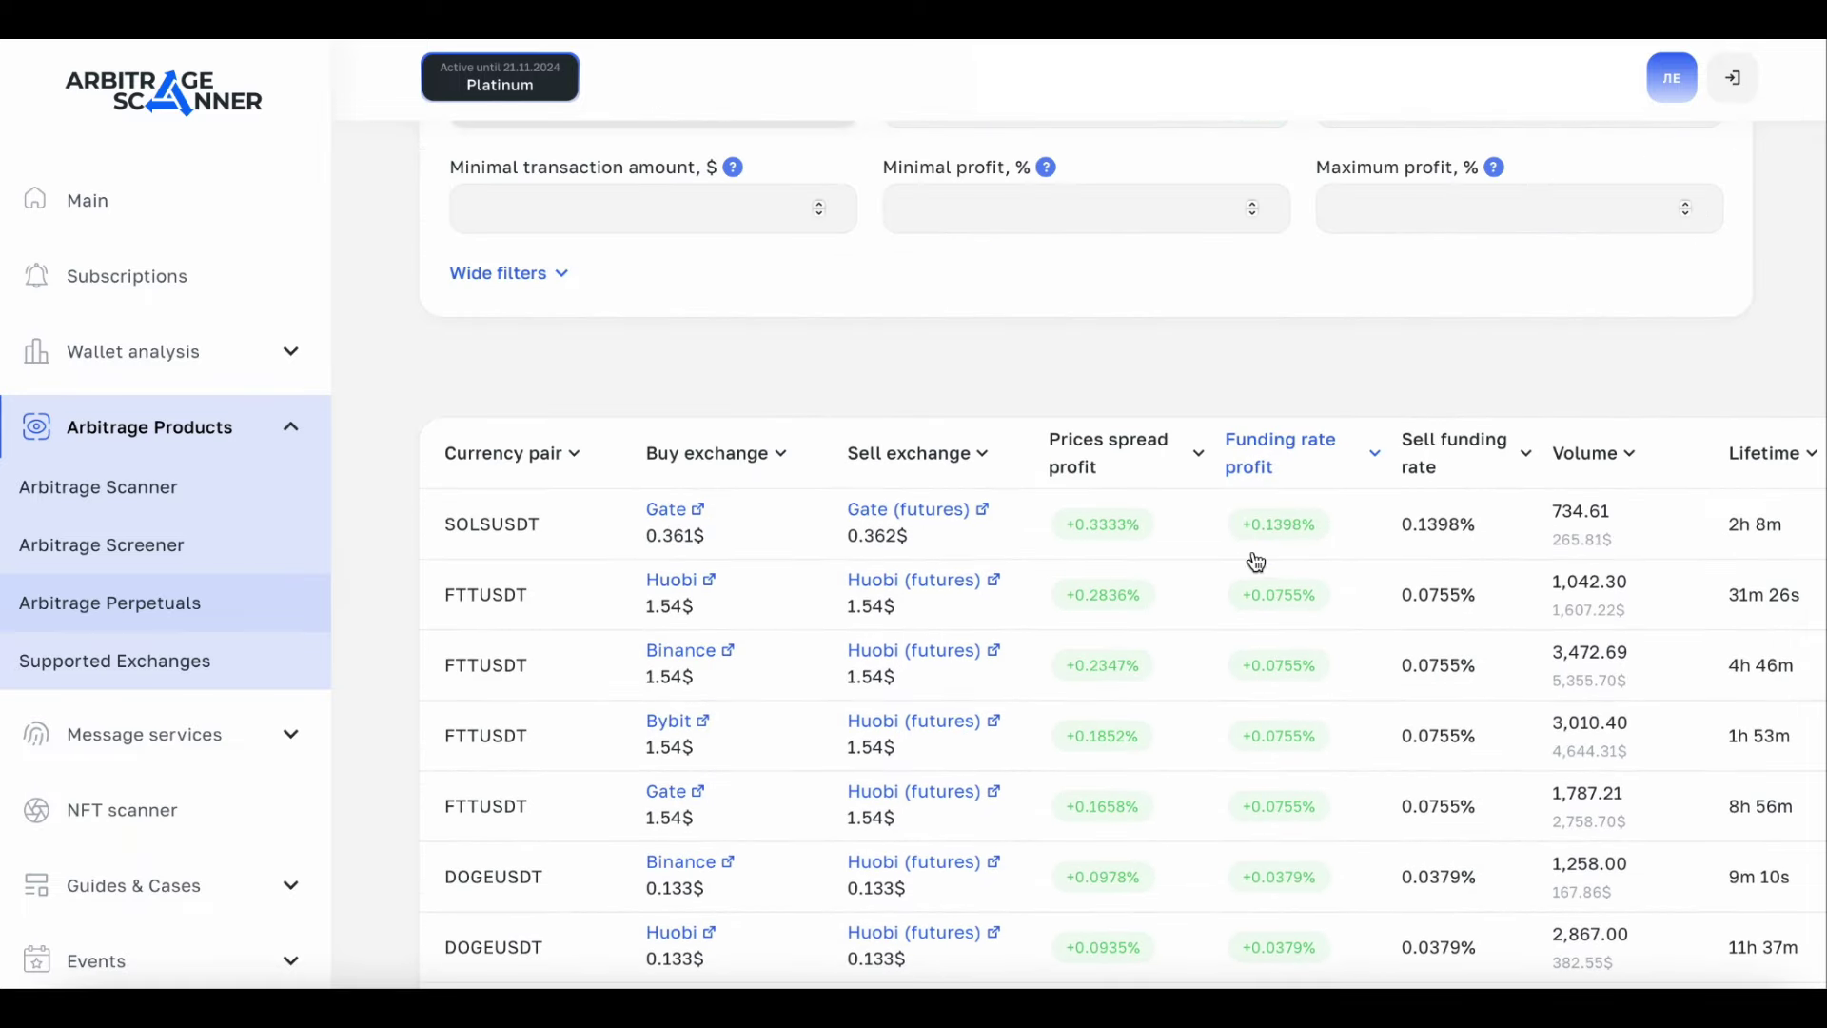
click(1078, 452)
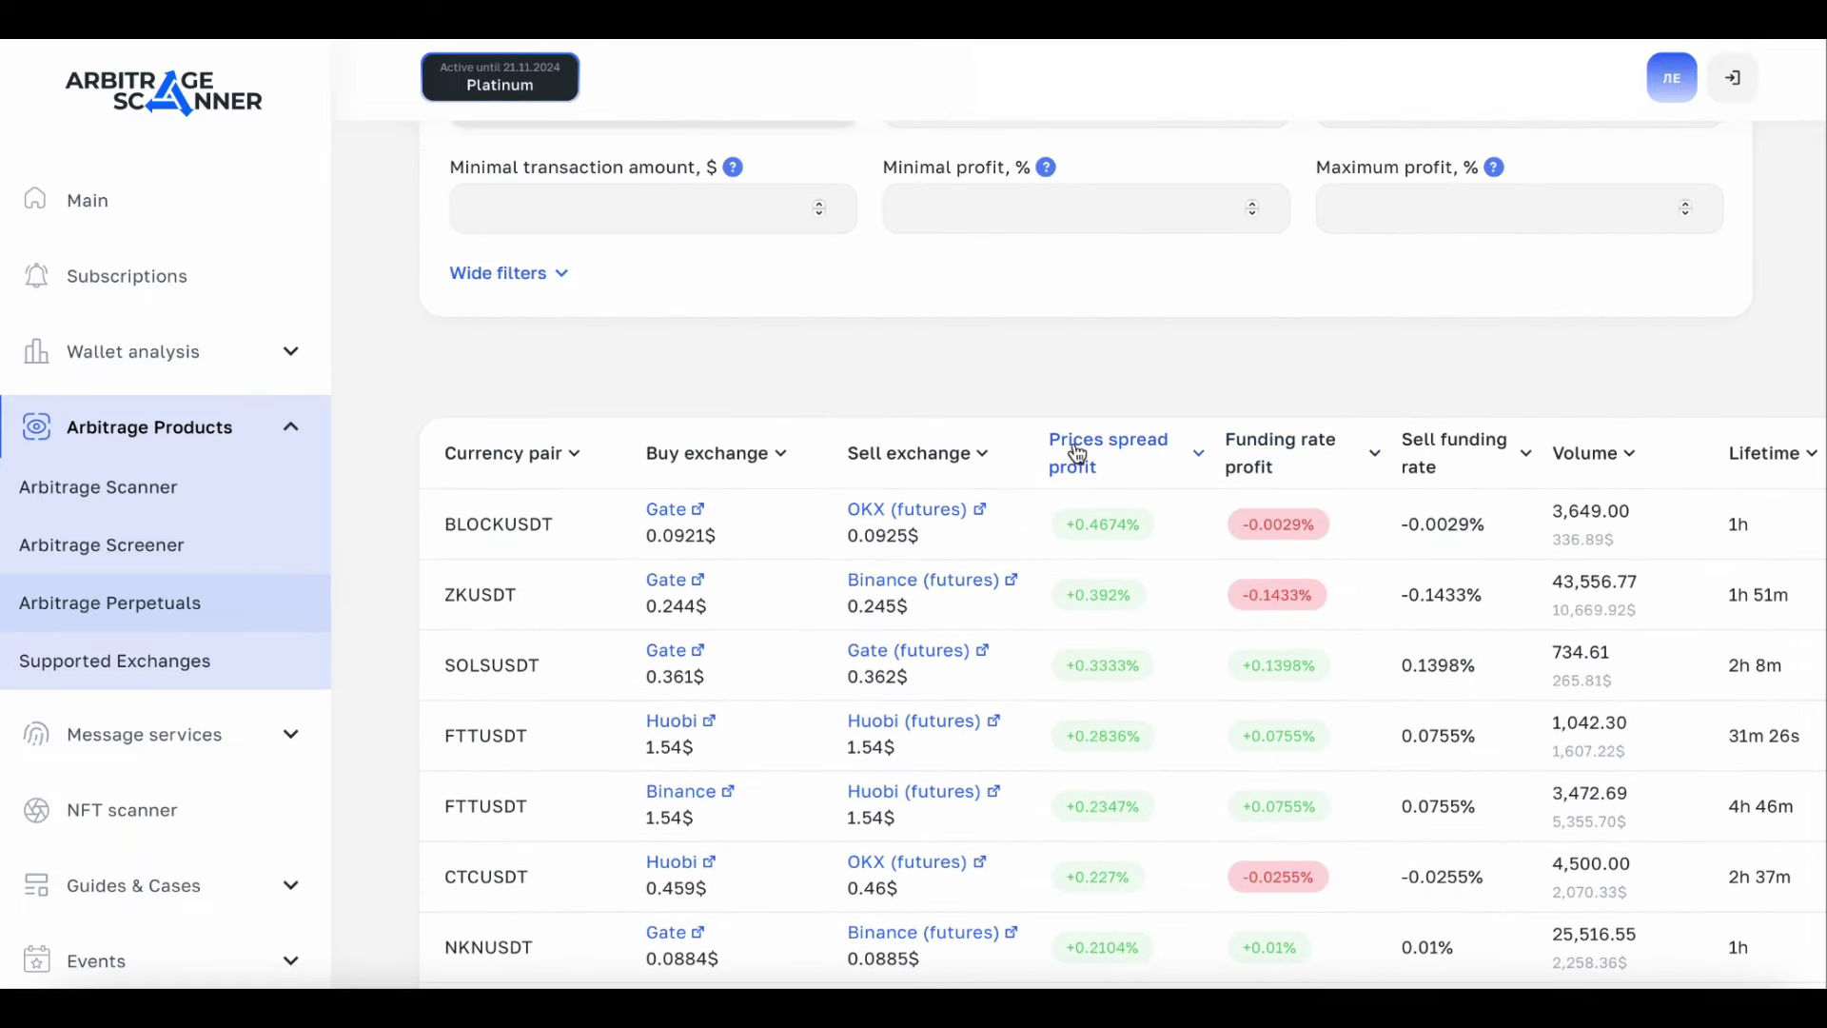